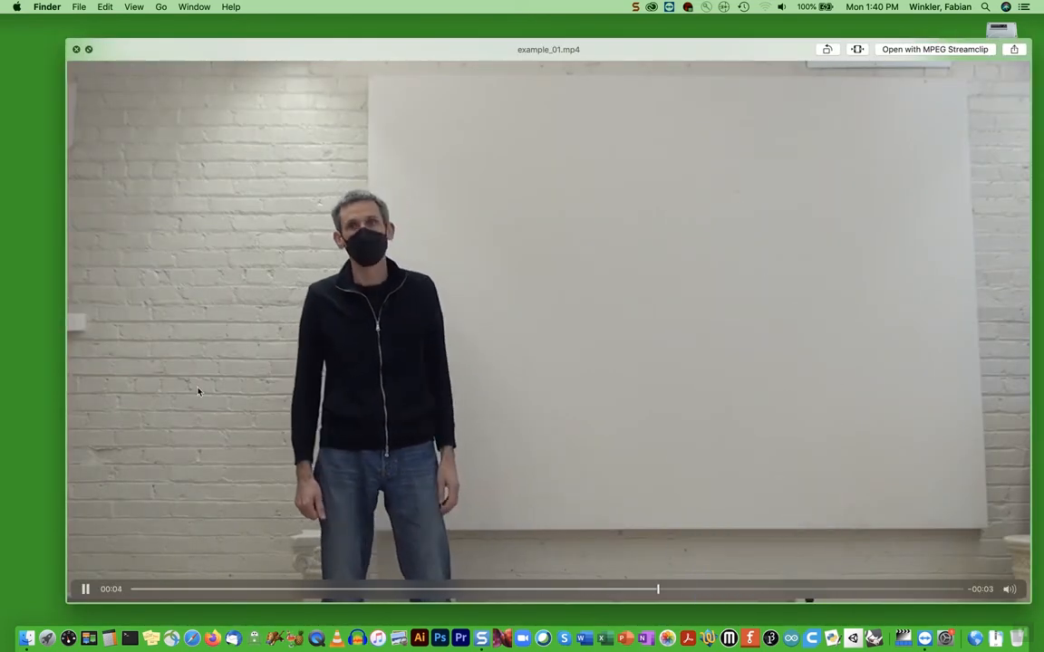
Pause example_01.mp4, scrub through the frames around the falling vase, and close the preview
click(86, 590)
drag(480, 590, 416, 591)
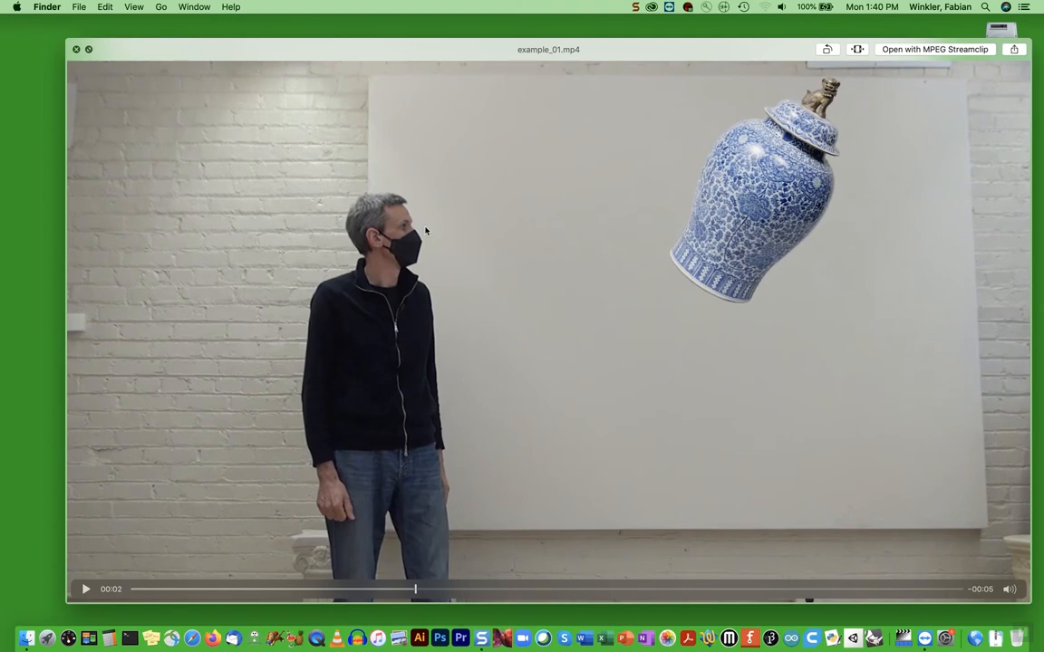
drag(425, 590, 463, 594)
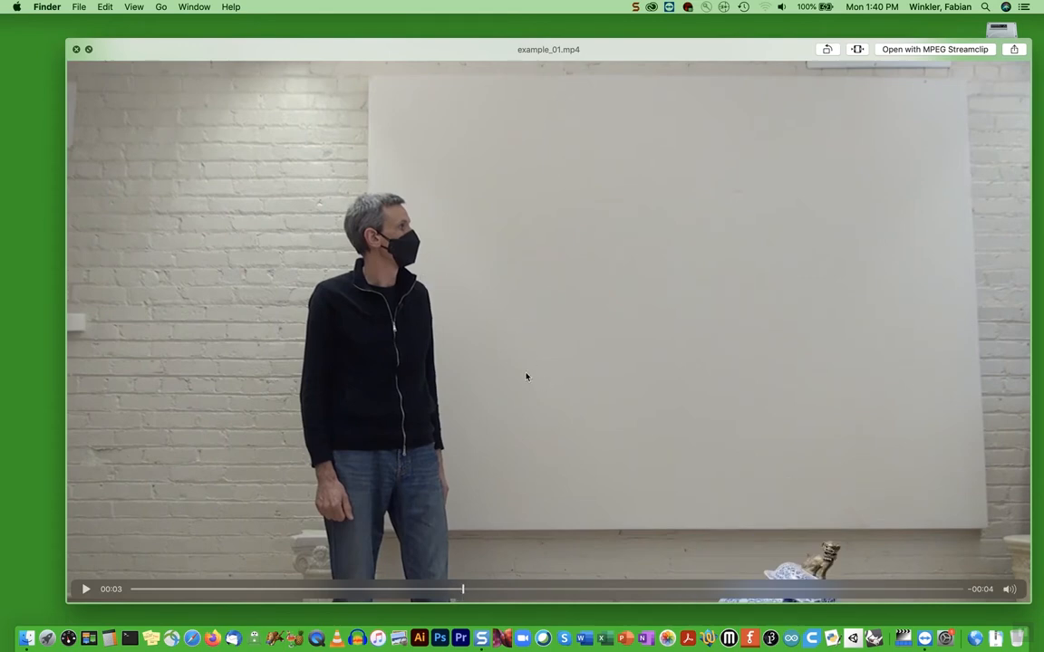
click(76, 49)
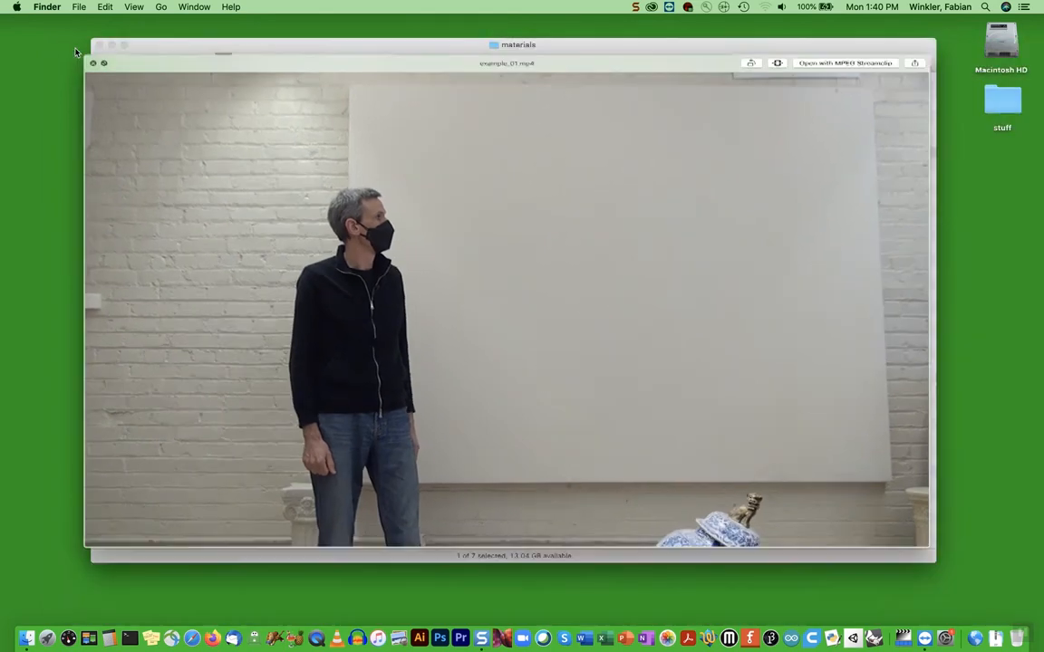
Preview example_02.mp4 from the materials folder through to its end, and close it
click(257, 142)
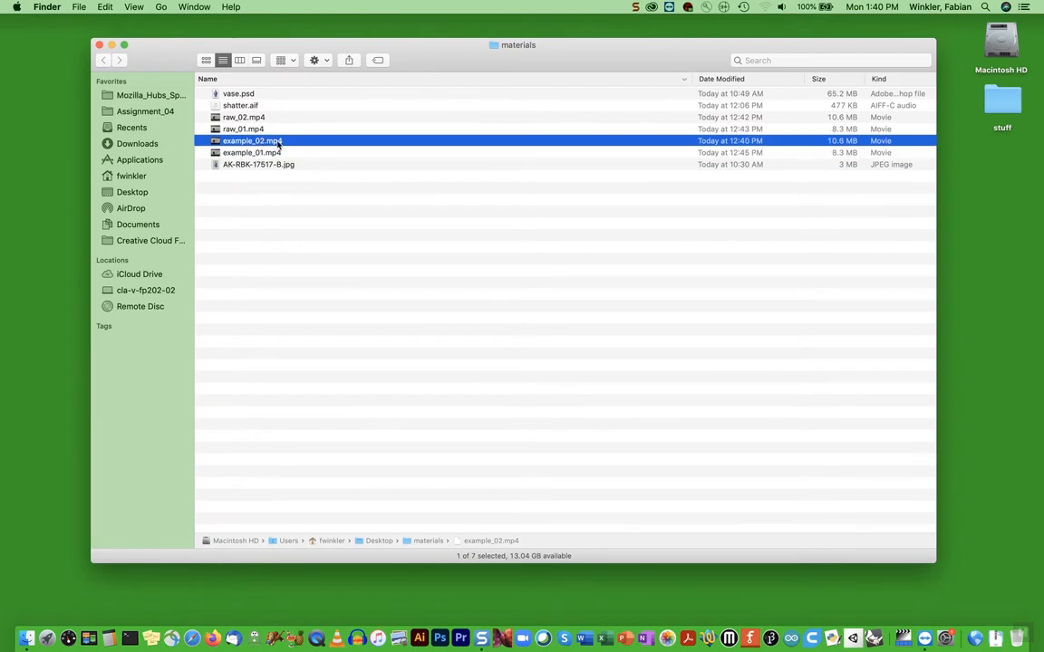
key(space)
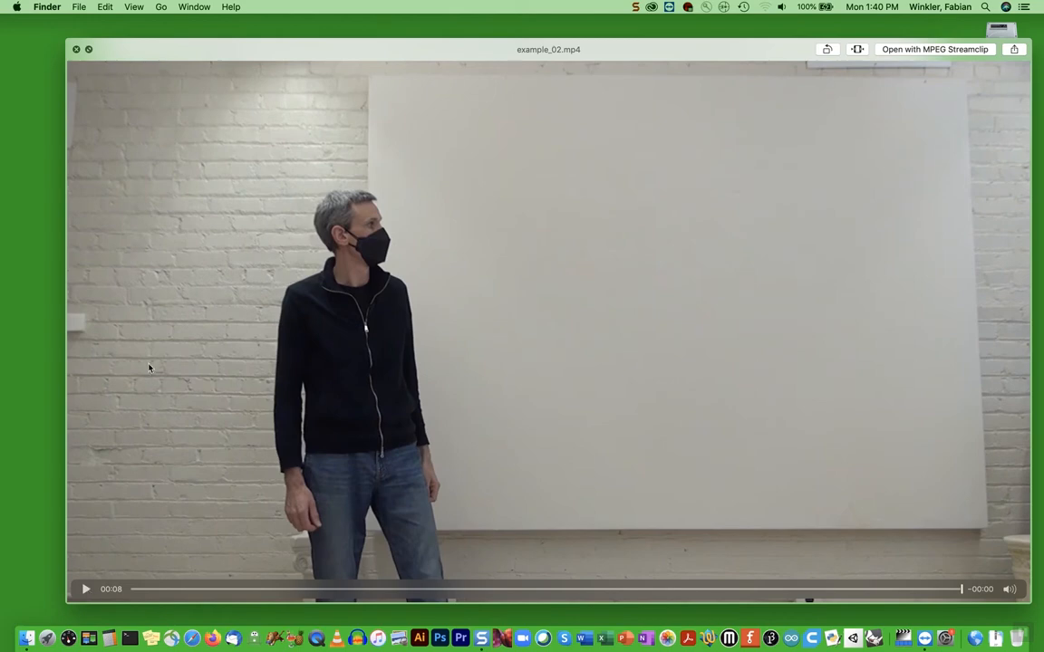
click(76, 49)
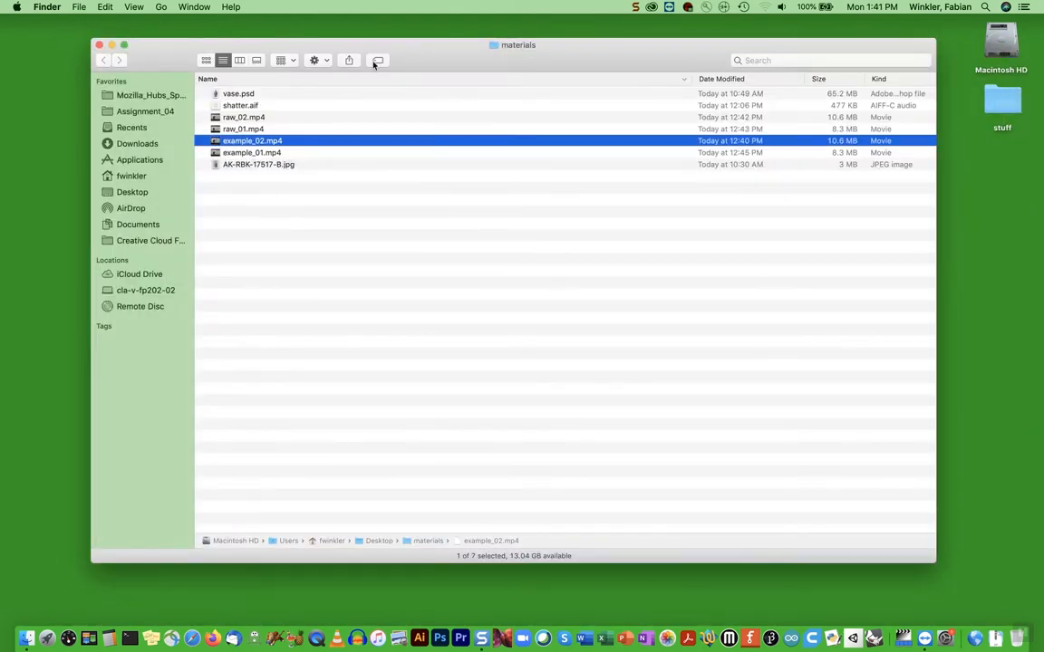
Preview the source vase photo AK-RBK-17517-B.jpg and close it after examining the vase against its background
click(265, 166)
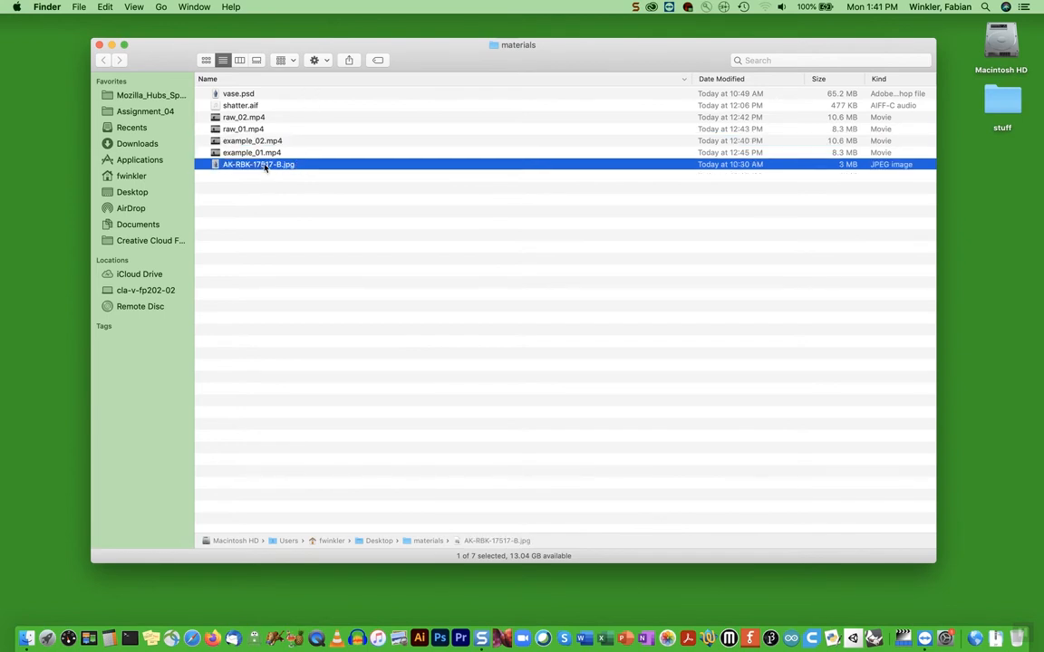
key(space)
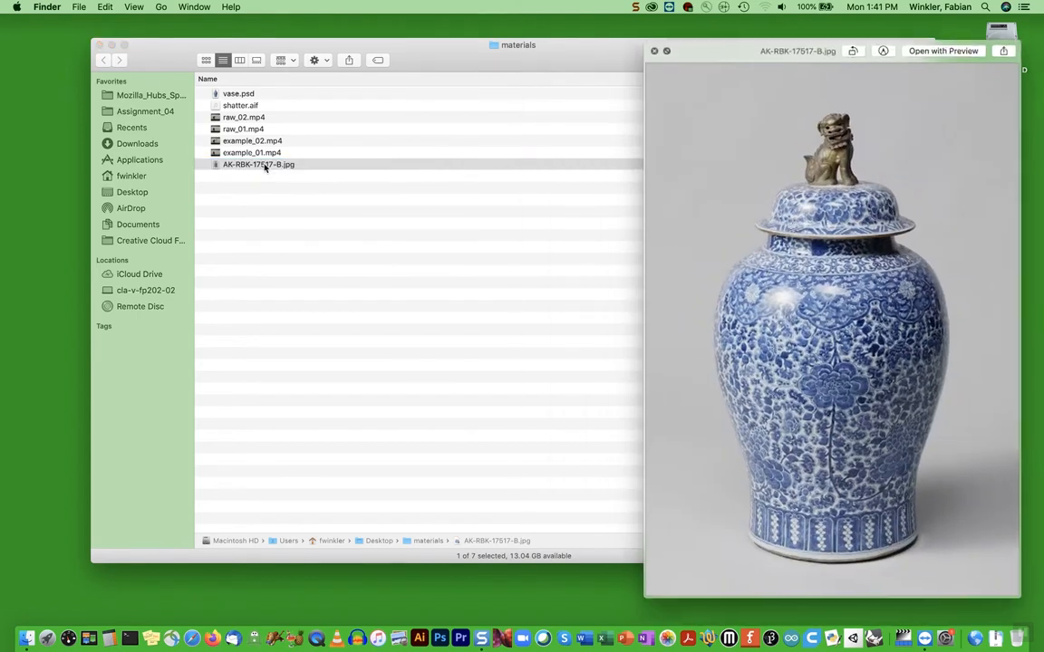
drag(741, 58, 381, 56)
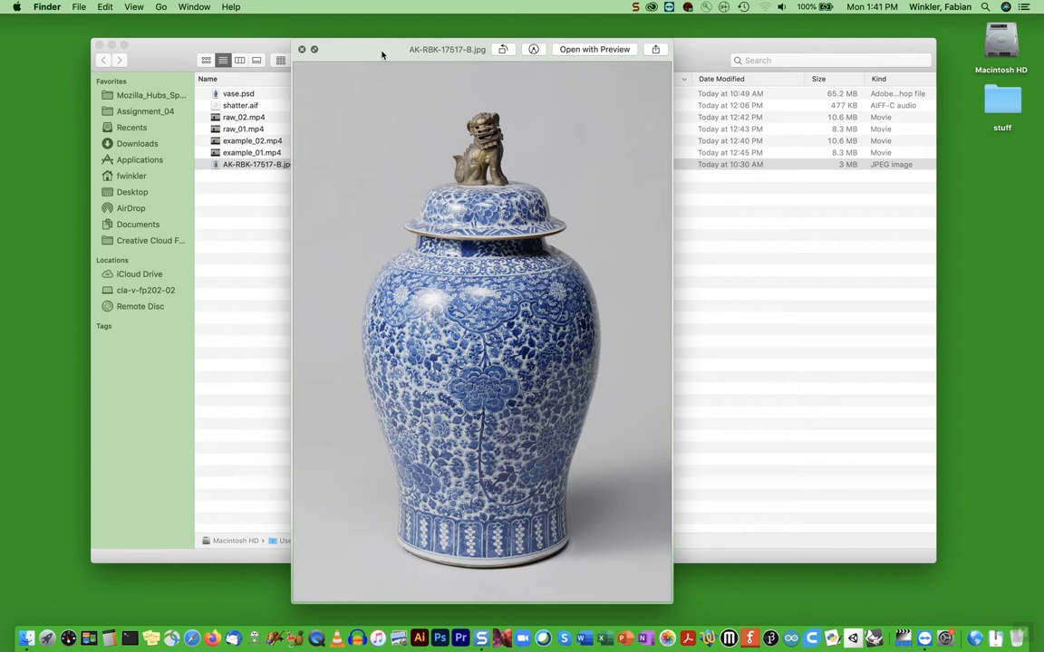
drag(381, 56, 376, 46)
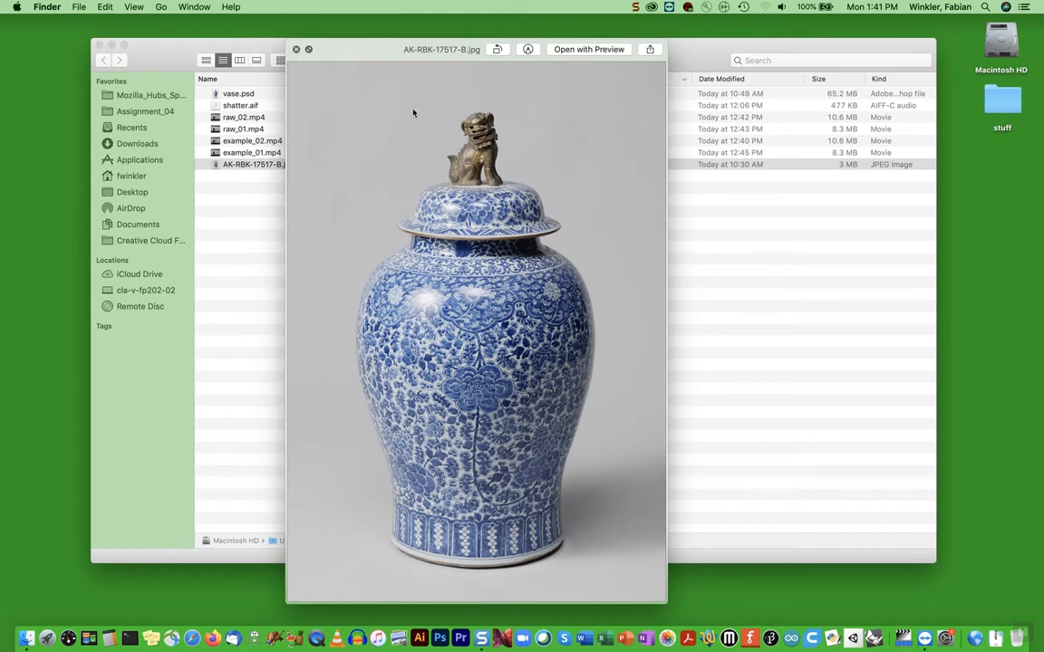
click(297, 49)
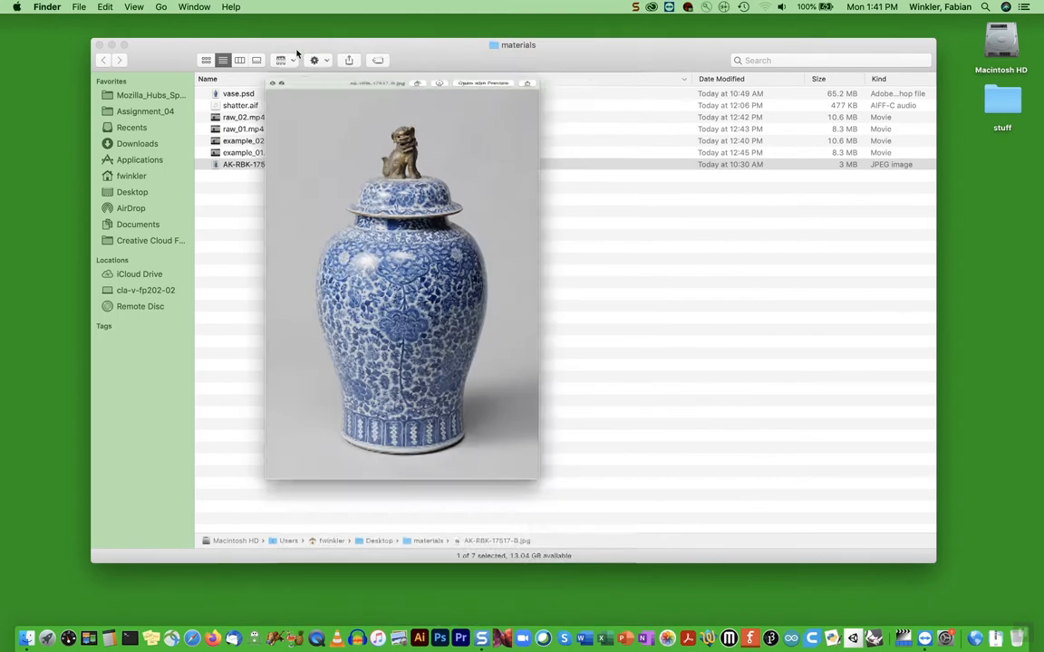
Preview the cut-out vase in vase.psd and close the preview
click(241, 94)
key(space)
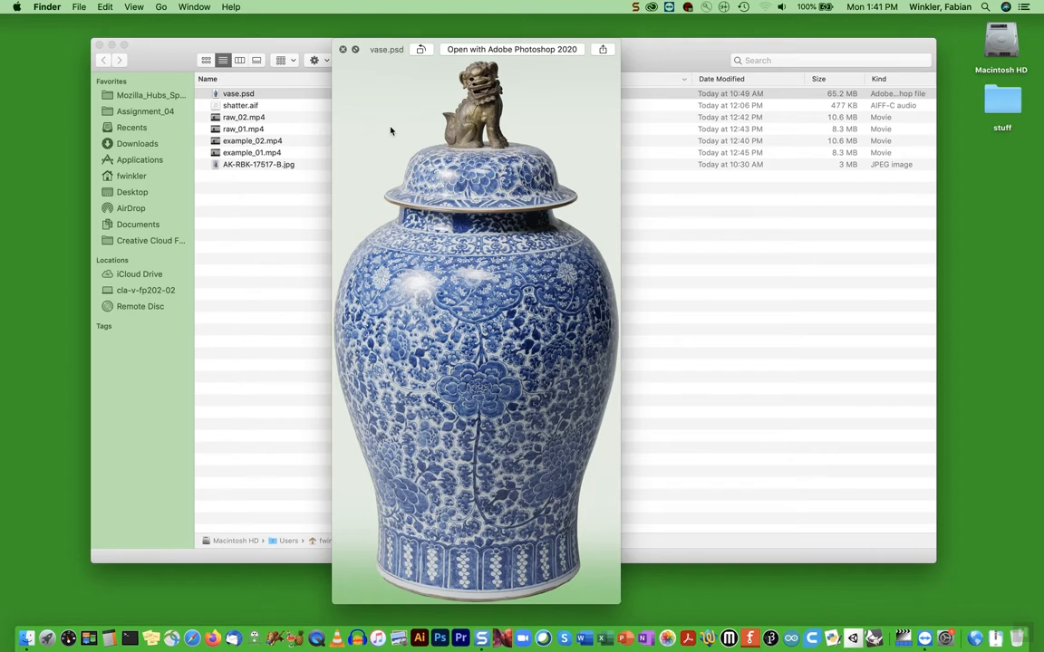
click(343, 51)
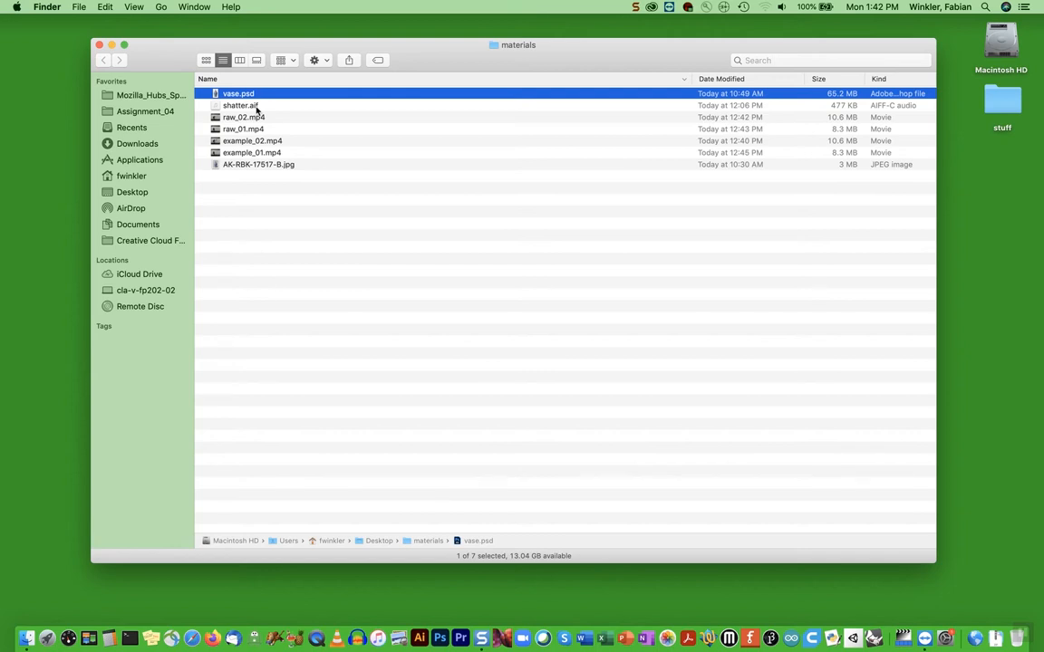
Preview the raw footage clips raw_01.mp4 and raw_02.mp4 one after the other, closing each preview
click(243, 129)
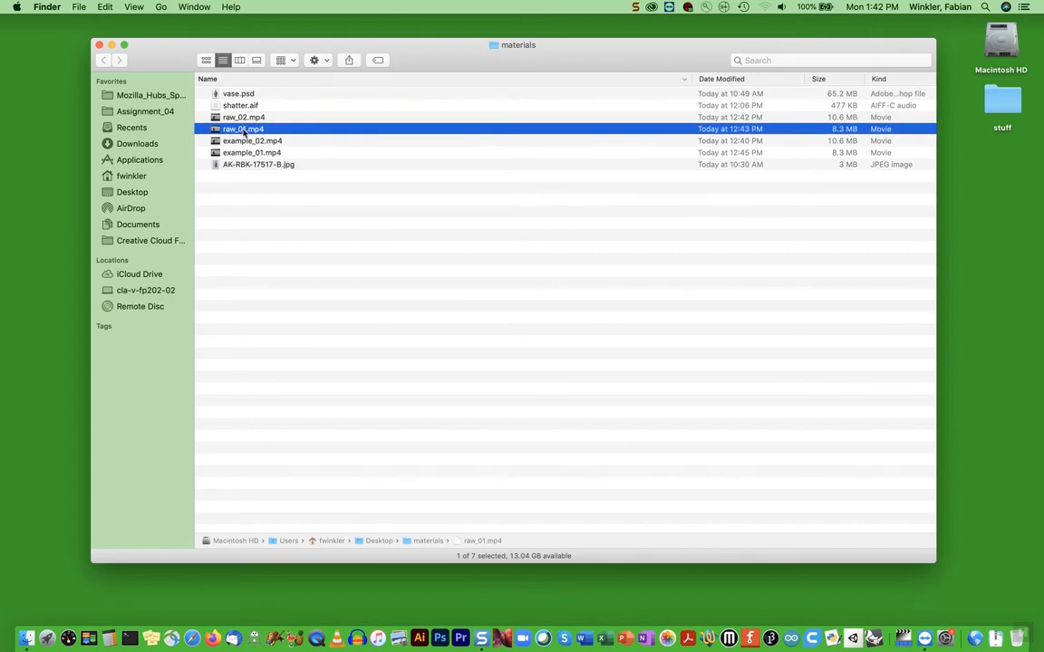
key(space)
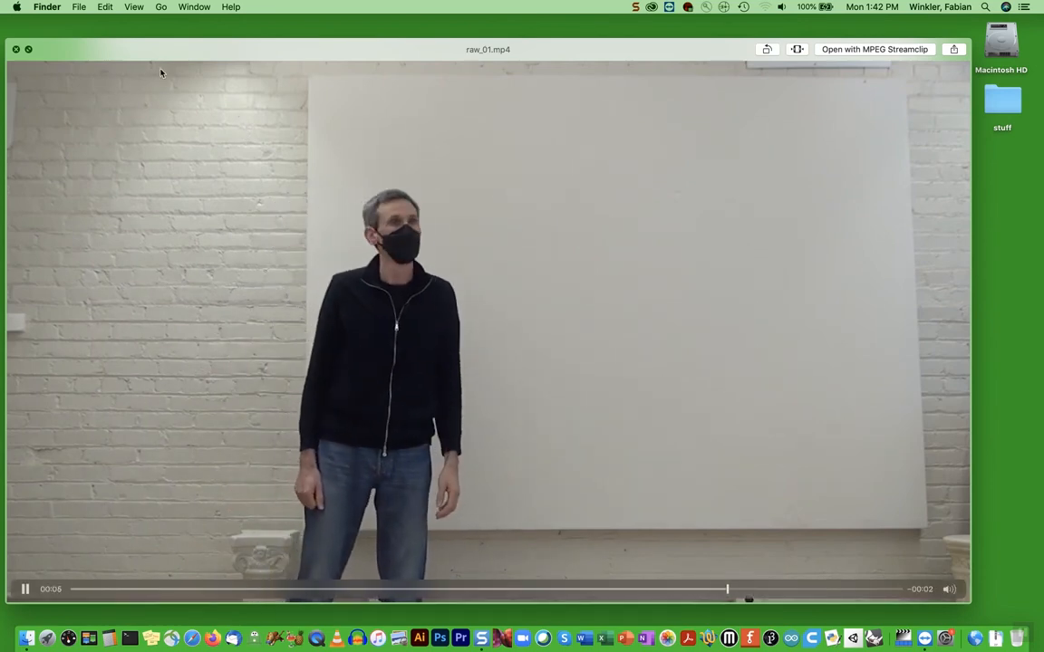
click(16, 49)
click(244, 118)
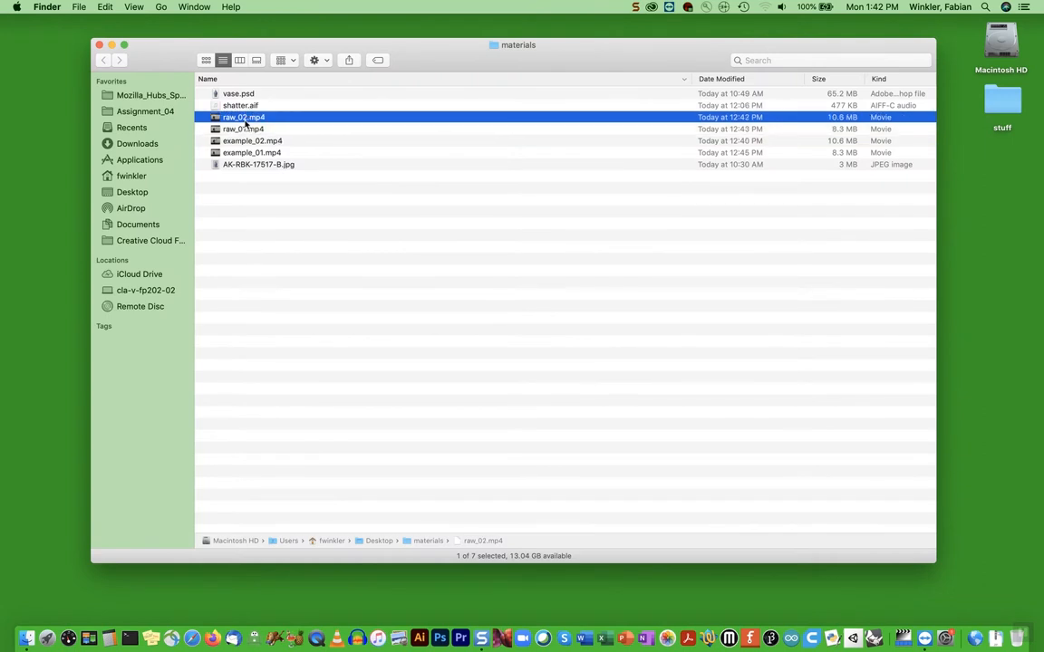
key(space)
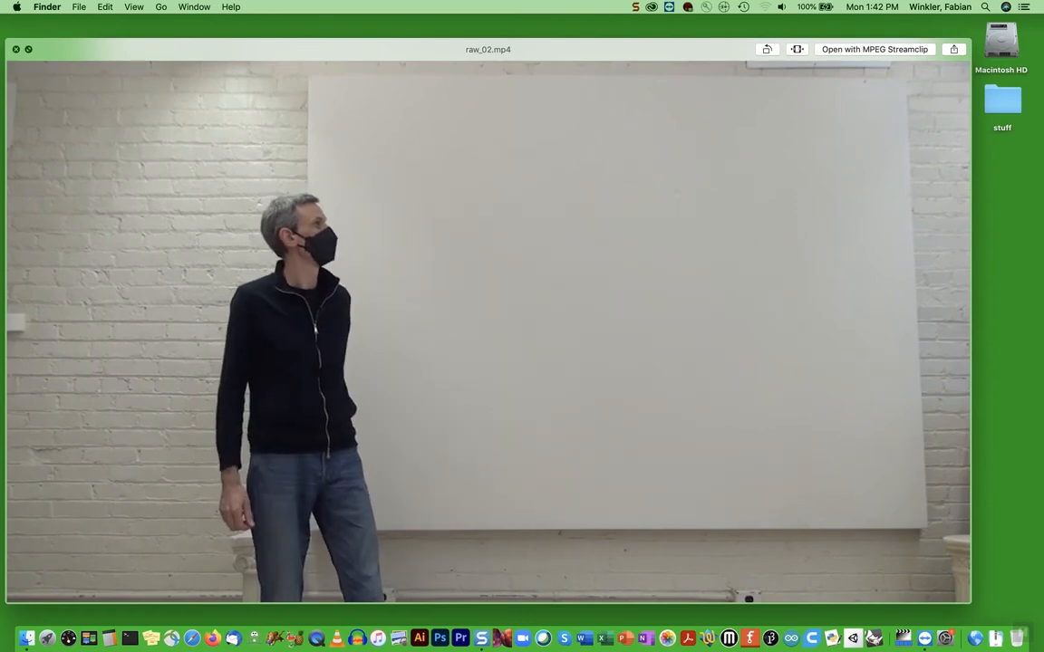
click(15, 50)
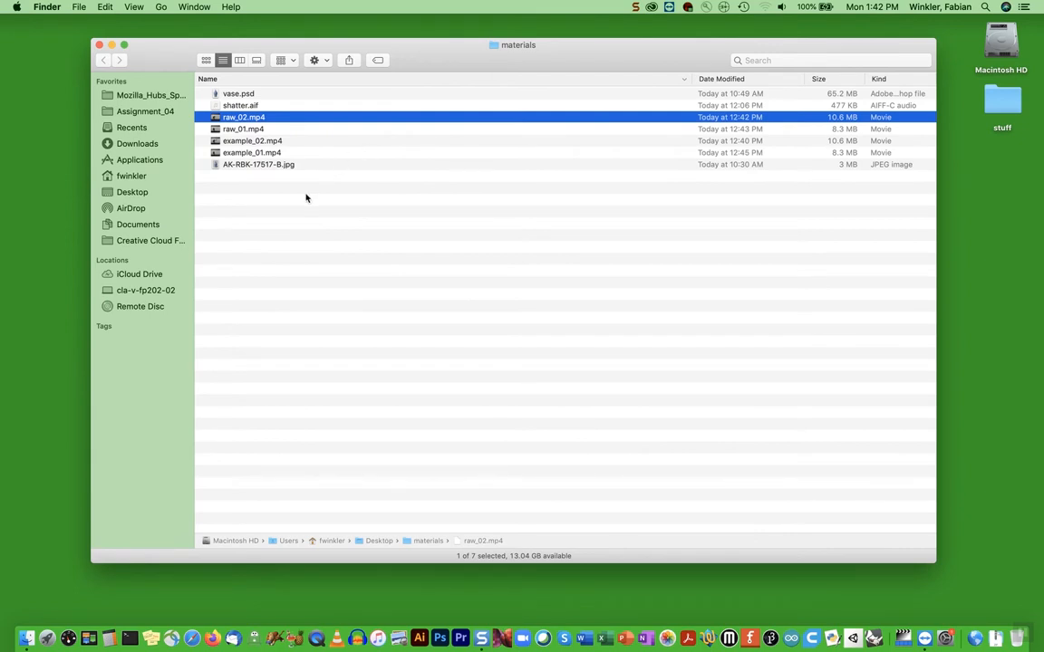
Check the vase photo AK-RBK-17517-B.jpg once more and open it in Photoshop
click(256, 167)
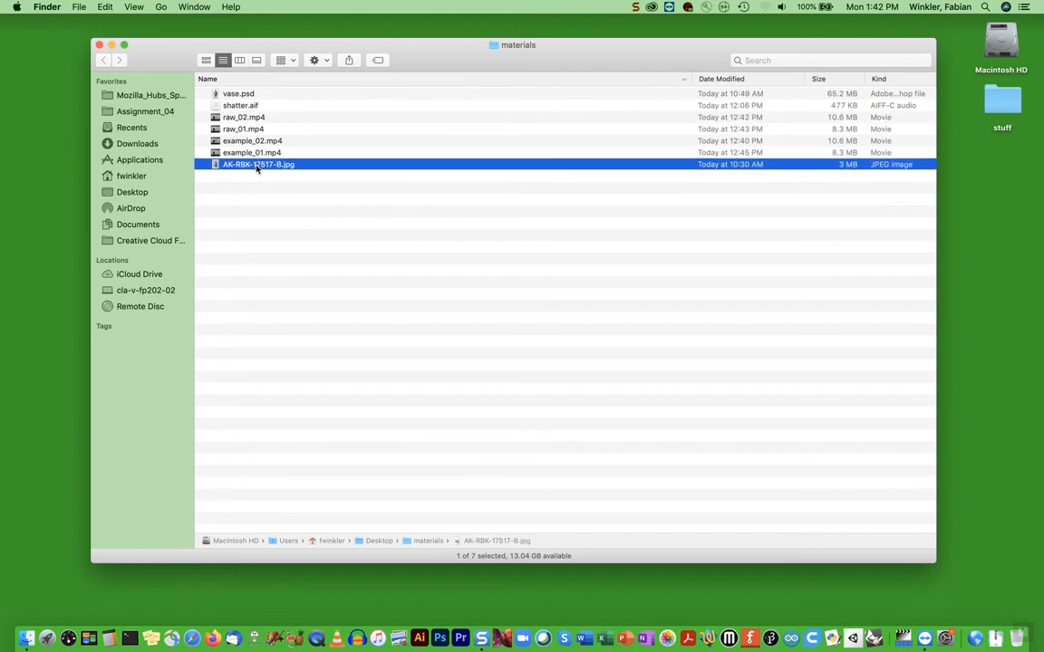
key(space)
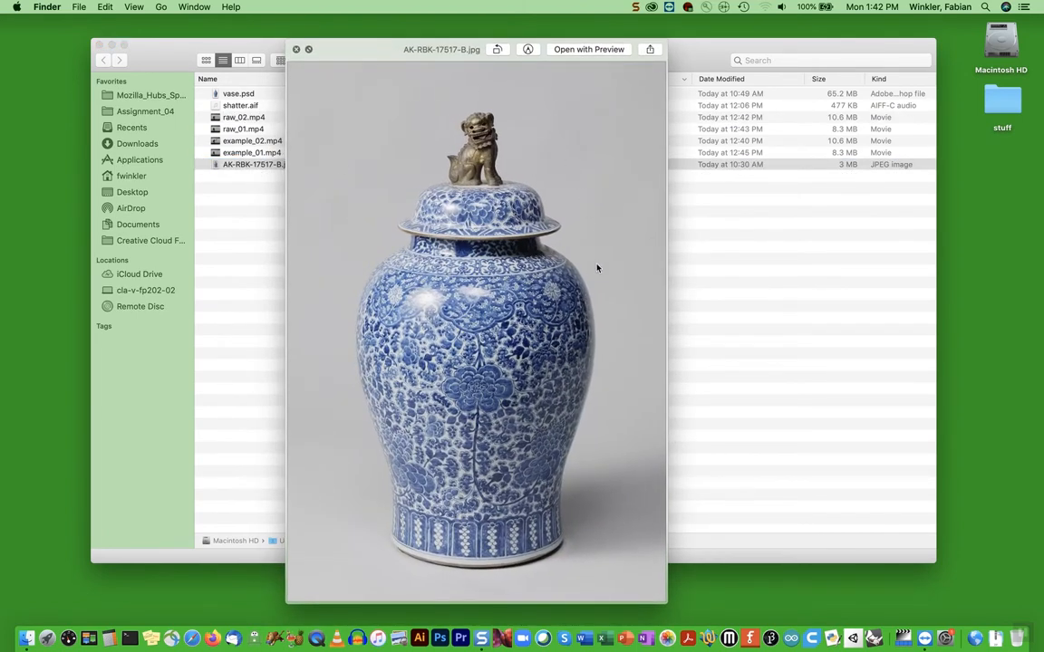
click(296, 50)
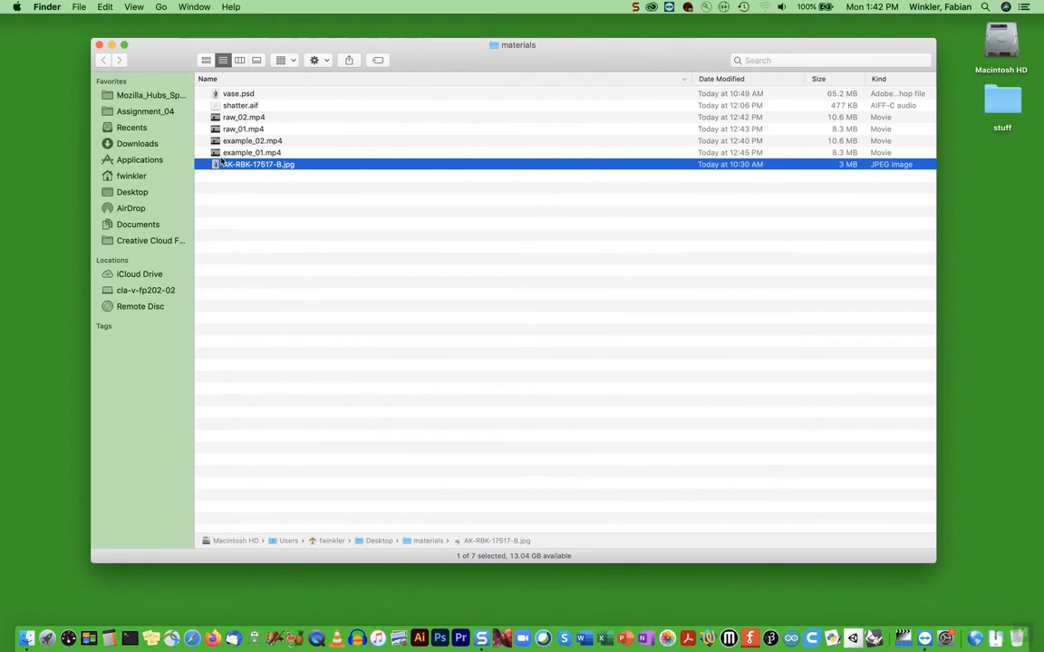
drag(272, 165, 443, 623)
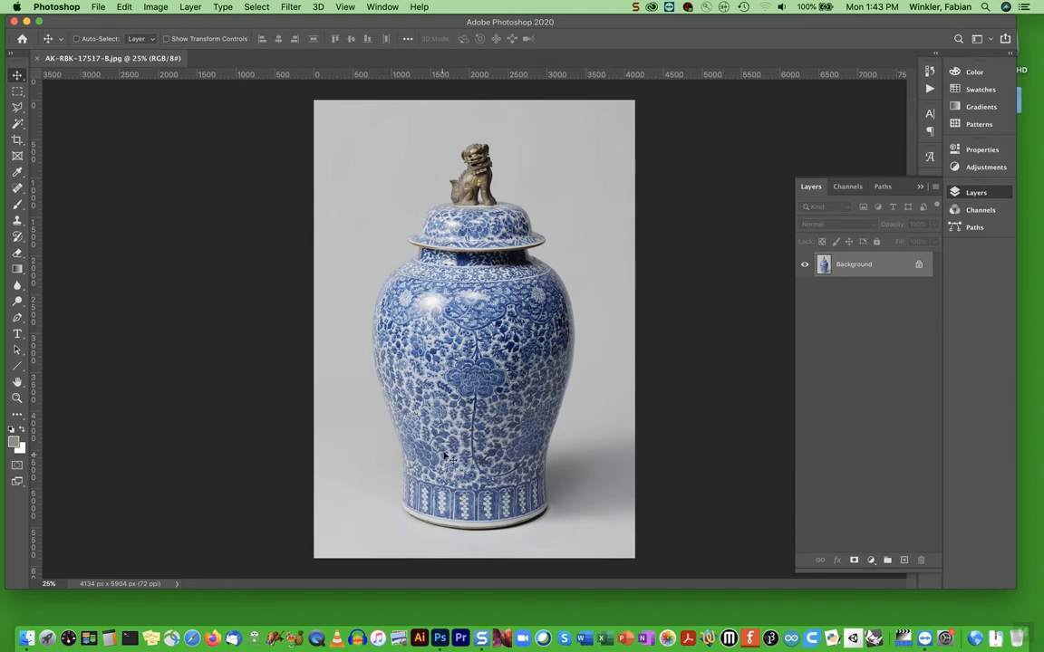
Activate the Polygonal Lasso tool for a straight-edged selection of the vase
click(19, 109)
drag(24, 115, 70, 101)
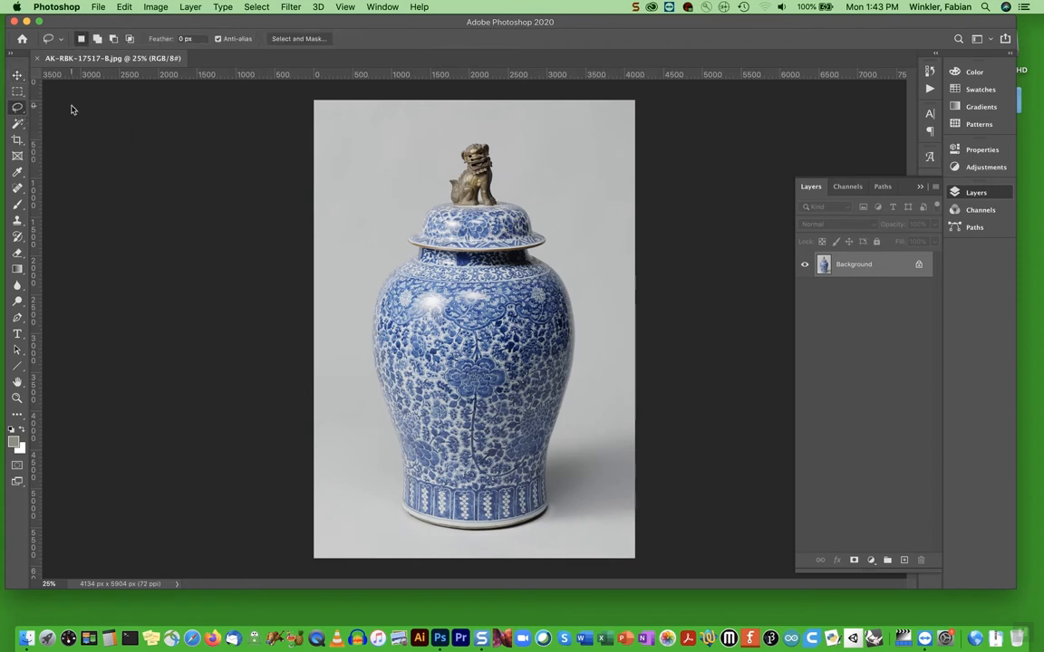
click(24, 115)
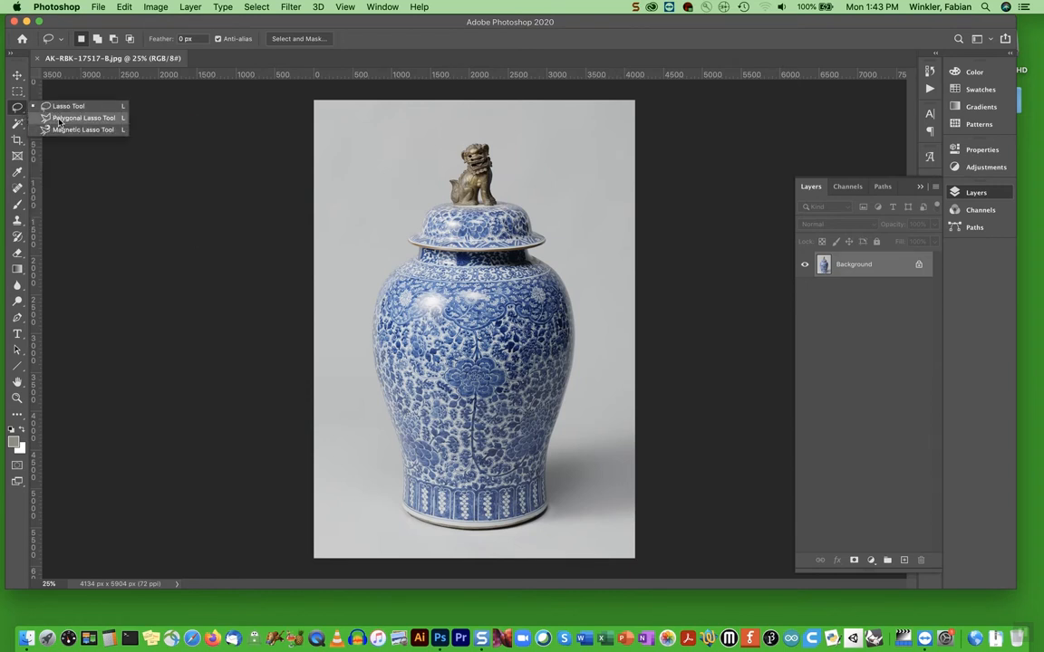
click(57, 119)
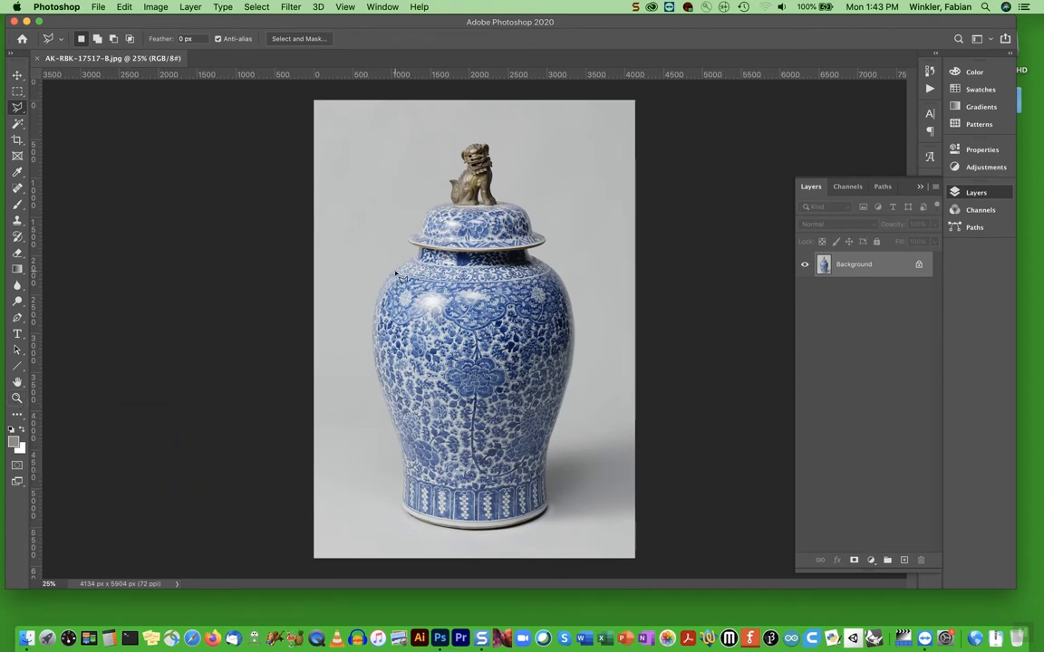
Start the lasso outline at the vase's neck under the lid and trace down its left shoulder at 200% magnification
scroll(395, 273, up, 5)
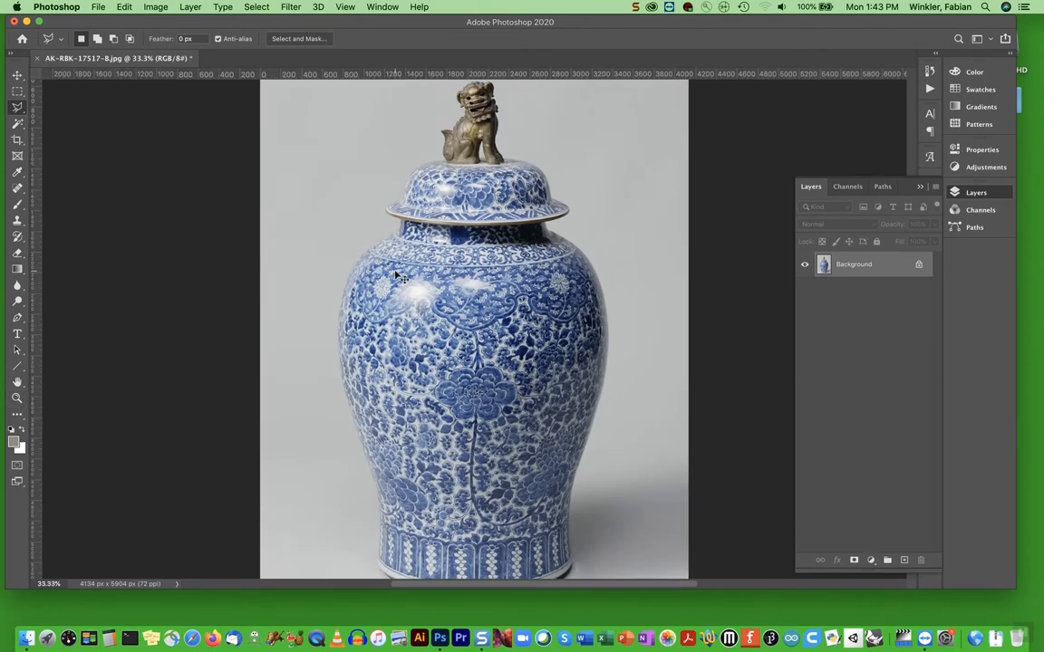
key(super+plus)
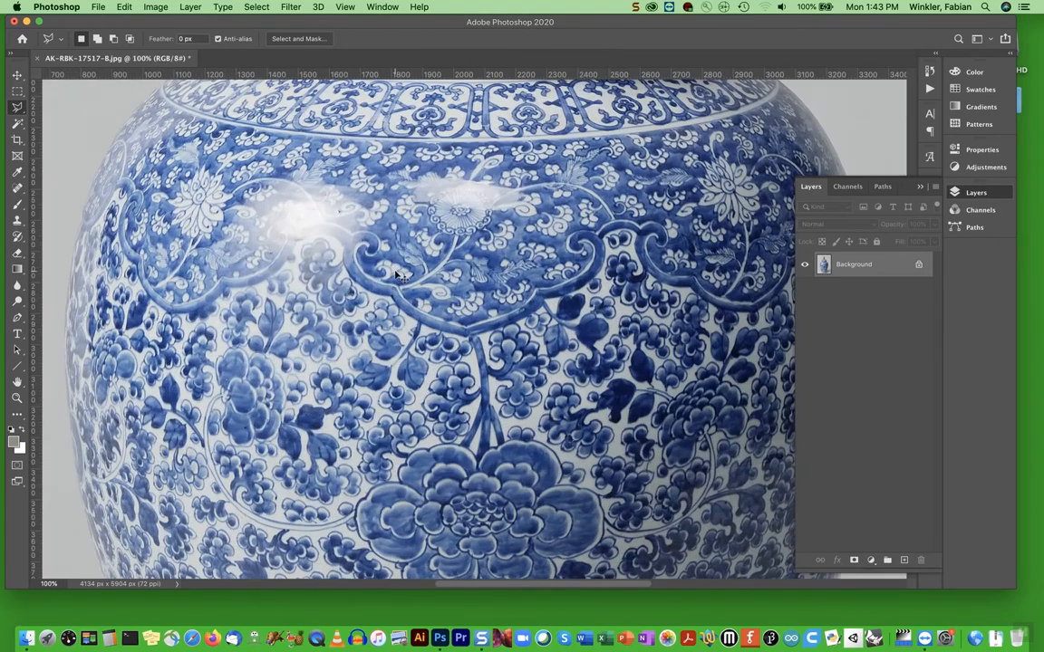
key(super+minus)
key(super+minus)
key(super+minus)
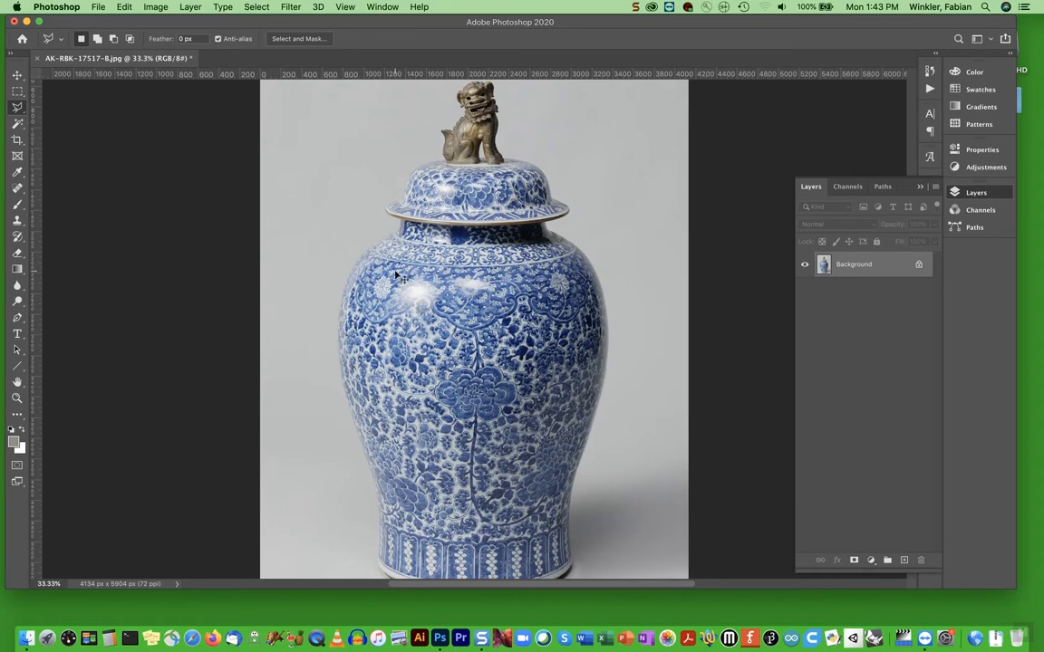
key(super+plus)
key(super+plus)
key(super+plus)
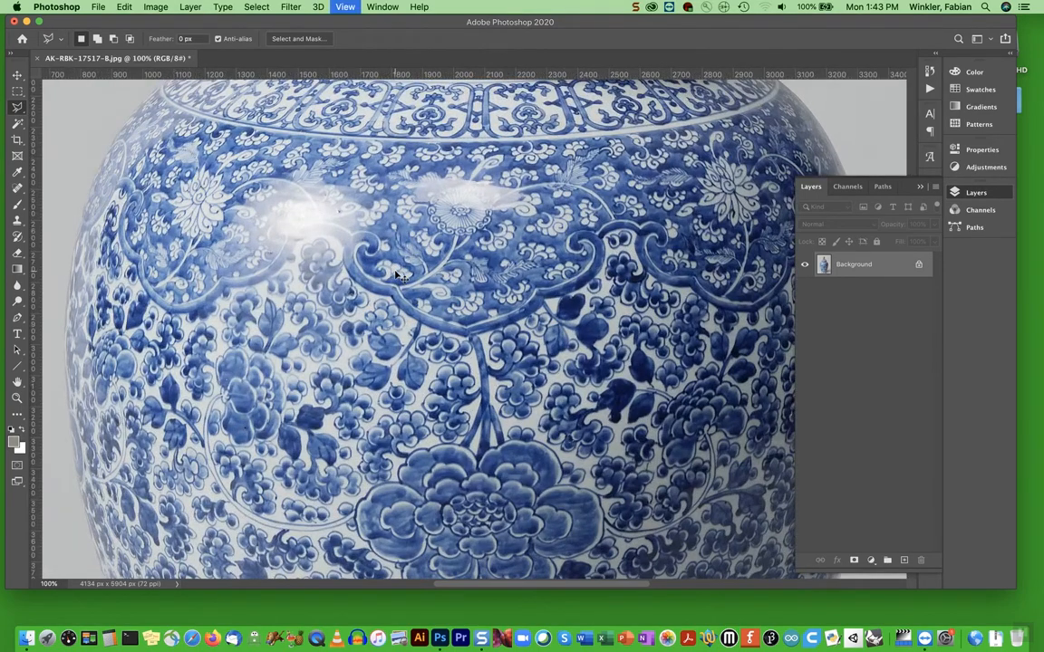
key(super+plus)
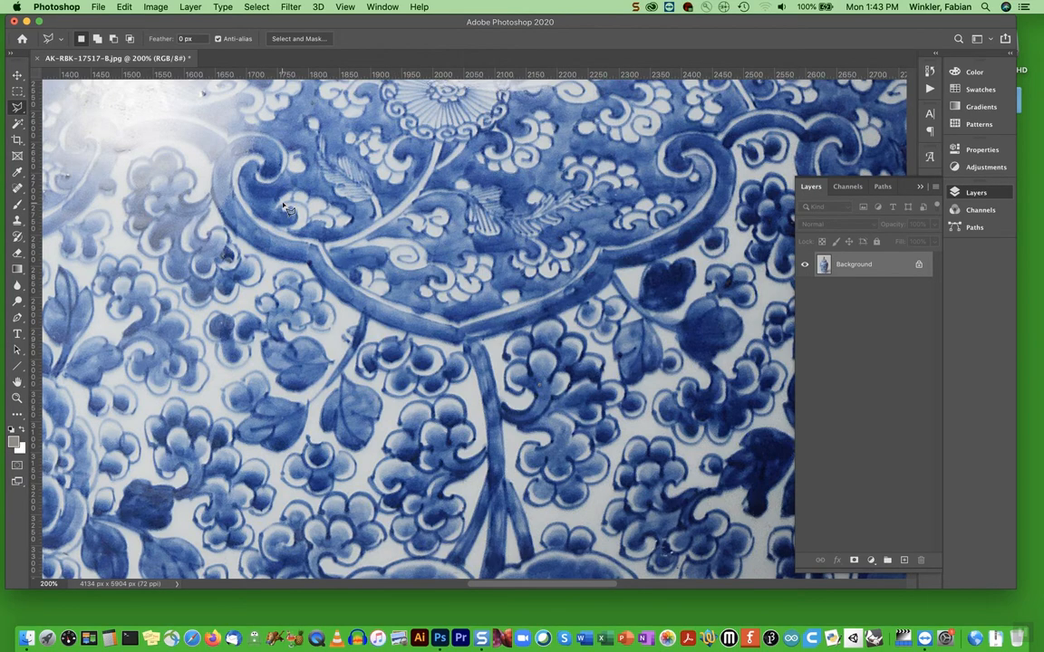
drag(274, 170, 397, 335)
drag(273, 147, 433, 409)
drag(364, 247, 484, 345)
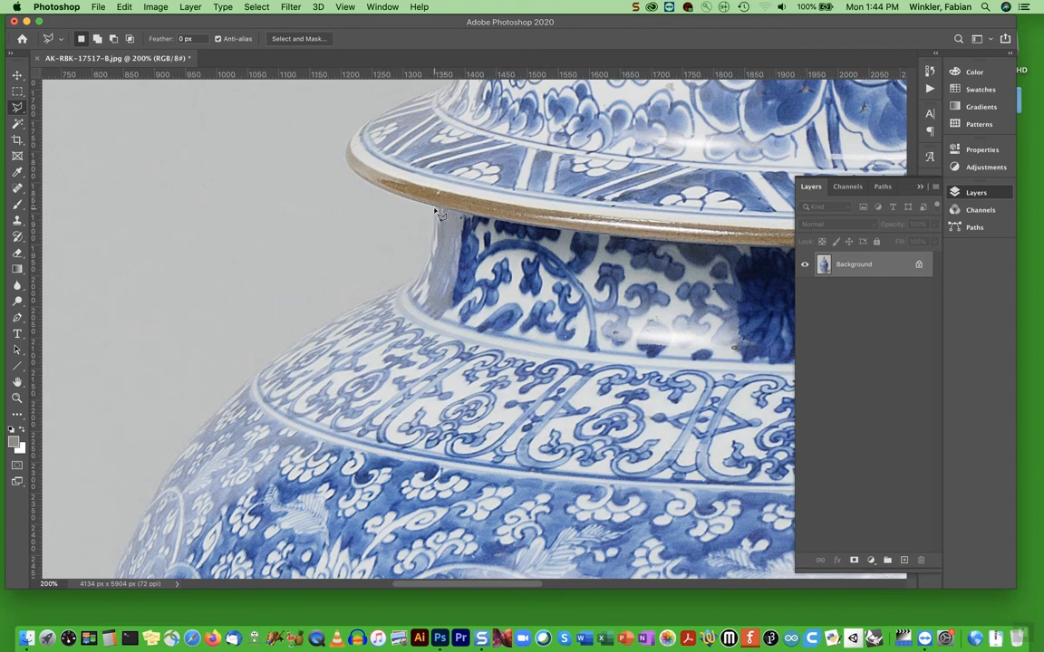
mouse_move(434, 234)
mouse_down()
mouse_move(415, 288)
mouse_move(346, 315)
mouse_move(215, 416)
mouse_move(174, 468)
mouse_move(141, 585)
mouse_move(52, 554)
mouse_move(32, 562)
mouse_move(195, 561)
mouse_up()
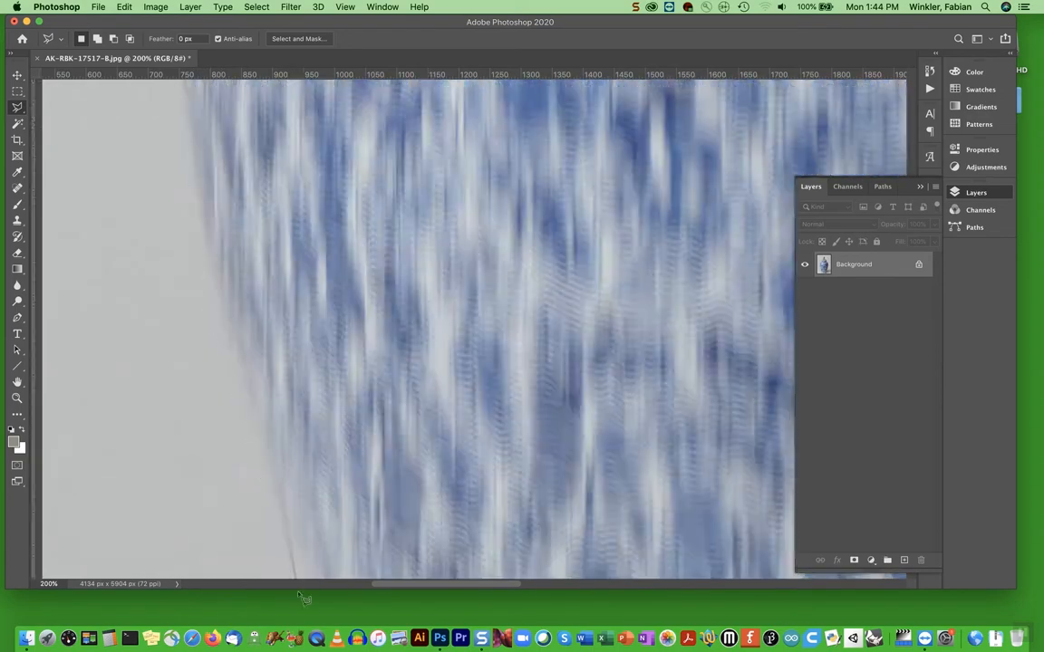
Continue the lasso outline down the vase's left side and around the left corner of its base
click(355, 363)
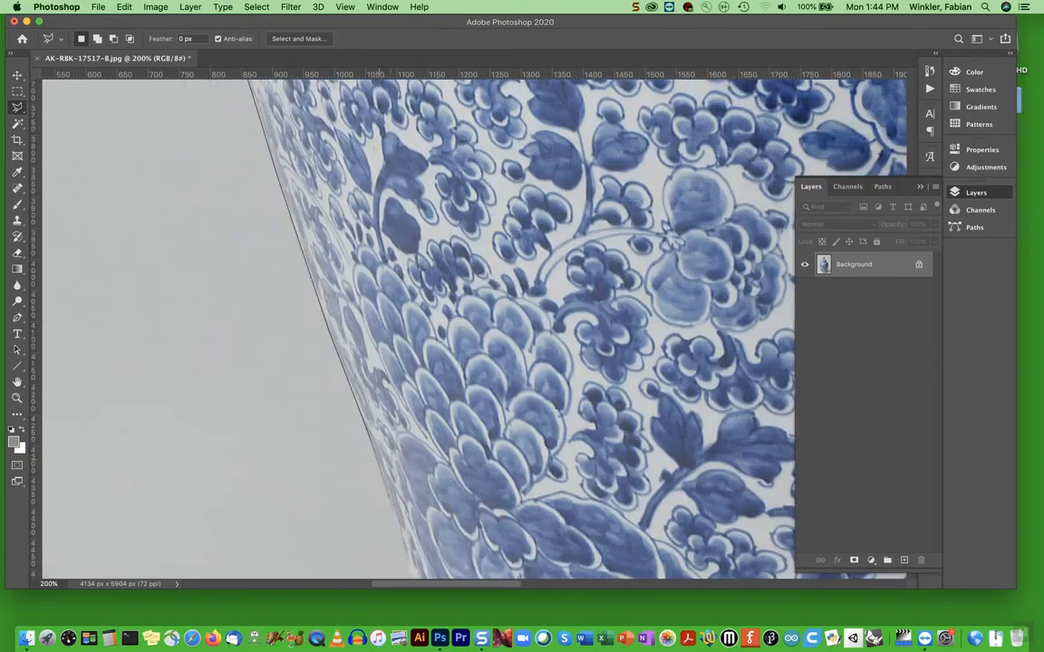
click(423, 317)
click(416, 375)
click(418, 396)
click(430, 420)
click(462, 459)
click(490, 481)
click(587, 530)
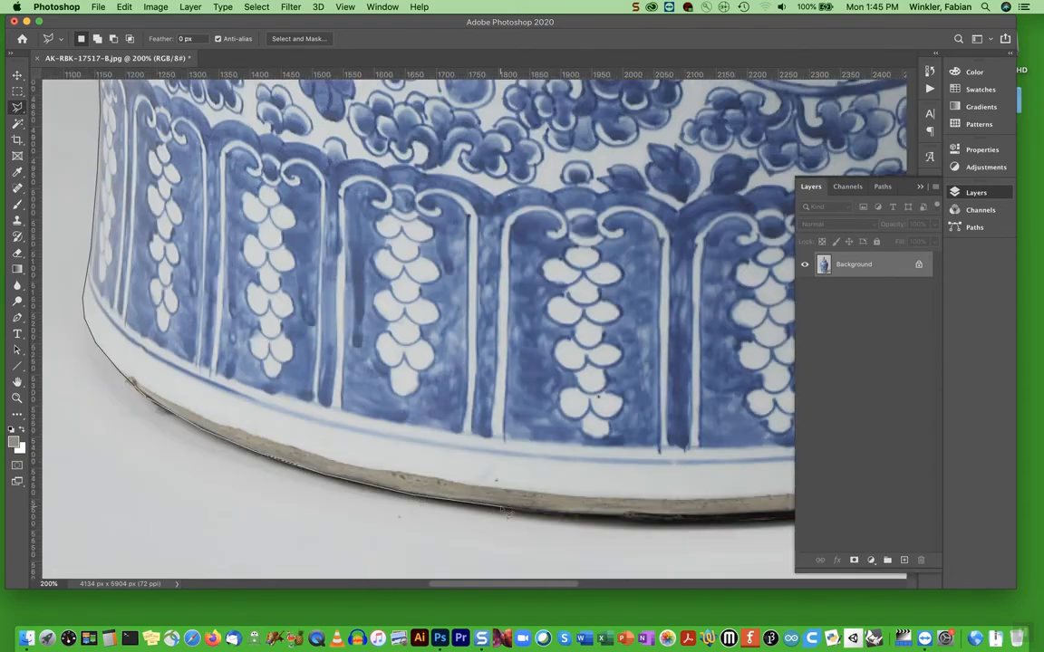
Continue the lasso outline along the bottom edge of the vase's base, around its right corner and up the lower right side
click(365, 519)
click(449, 506)
click(594, 473)
click(667, 445)
click(498, 379)
click(528, 345)
click(540, 300)
click(535, 267)
click(521, 159)
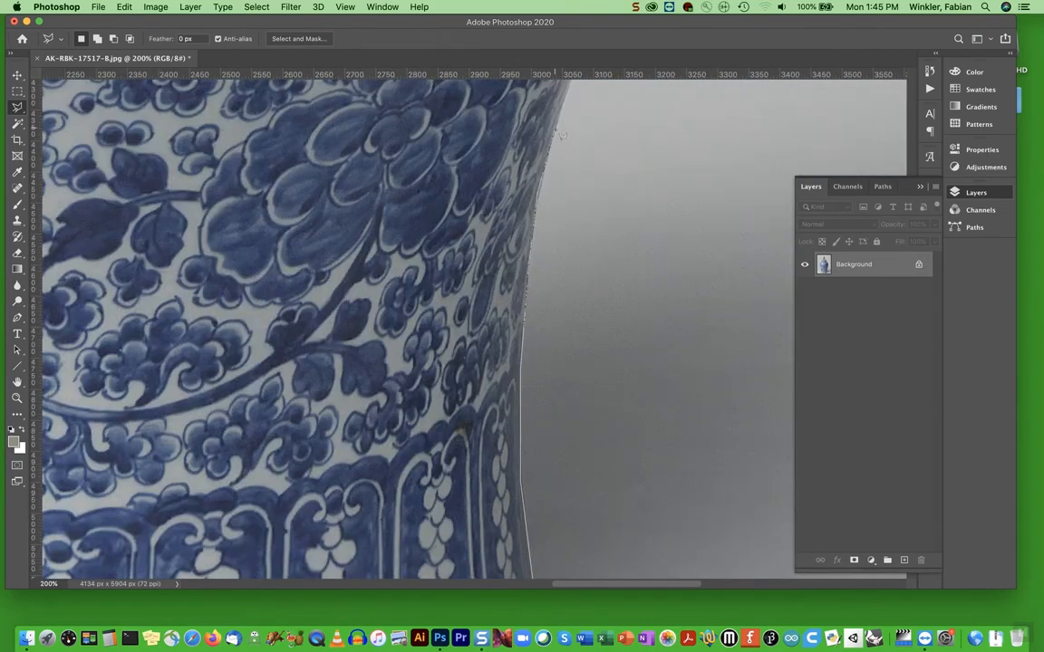
Trace the lasso outline up the vase's right side and over the shoulder to the neck under the lid
click(518, 362)
click(759, 290)
click(757, 551)
click(725, 345)
click(691, 246)
scroll(664, 201, up, 5)
click(561, 314)
click(476, 260)
click(395, 226)
click(377, 179)
click(460, 159)
Continue the lasso outline around the lid's right rim, over its dome and up the lion figure's right side
scroll(523, 113, up, 6)
click(510, 354)
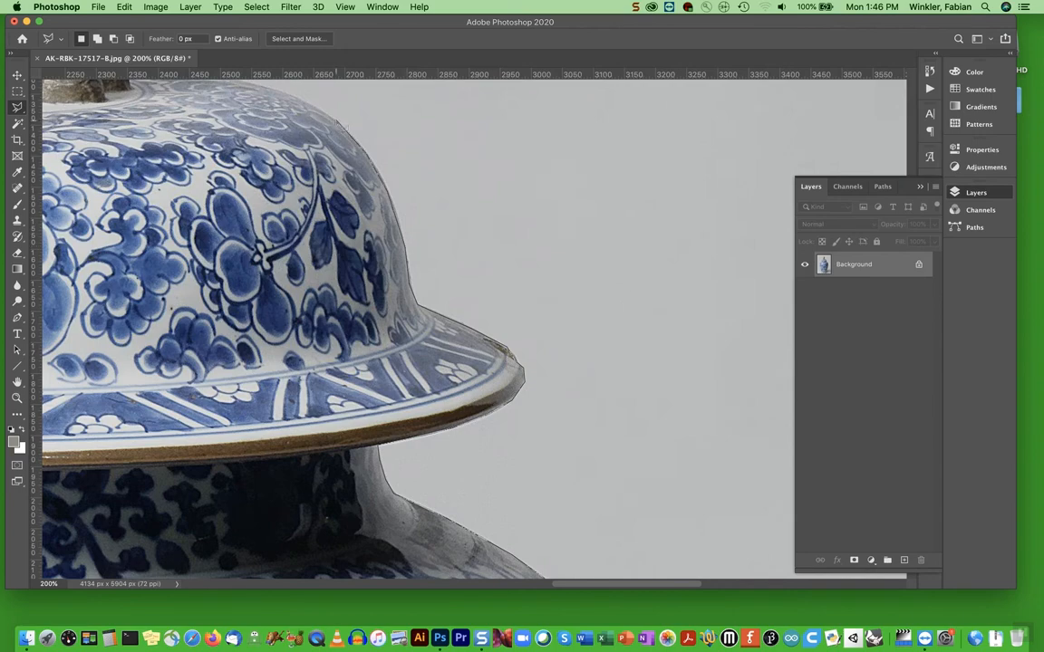
scroll(326, 127, up, 8)
click(401, 270)
click(417, 214)
click(399, 133)
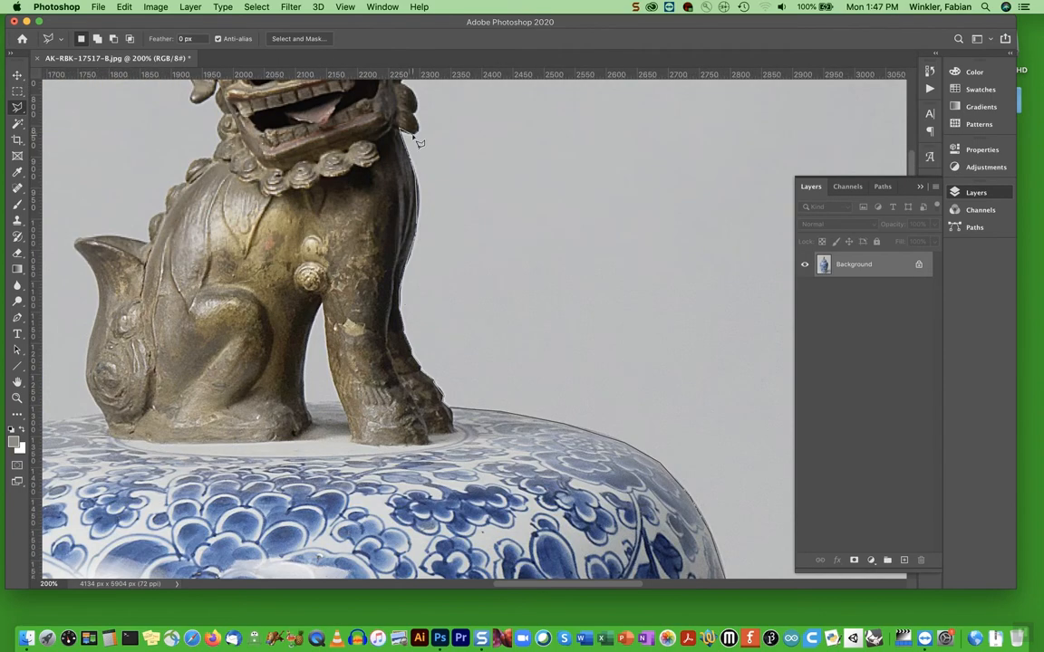
click(417, 133)
Trace the lasso outline around the right side and top of the lion figure's head
scroll(415, 111, up, 6)
click(402, 313)
click(391, 289)
click(392, 237)
click(351, 197)
click(304, 196)
click(256, 199)
click(218, 221)
Trace the lasso outline down the left side of the lion figure's head to its neck
click(206, 246)
click(172, 263)
click(173, 301)
click(193, 351)
click(210, 345)
click(217, 331)
click(222, 361)
click(217, 379)
click(217, 398)
Trace the lion's back and tail and the lid's left side, closing the lasso selection where the rim meets the neck
scroll(129, 445, down, 5)
scroll(129, 445, left, 5)
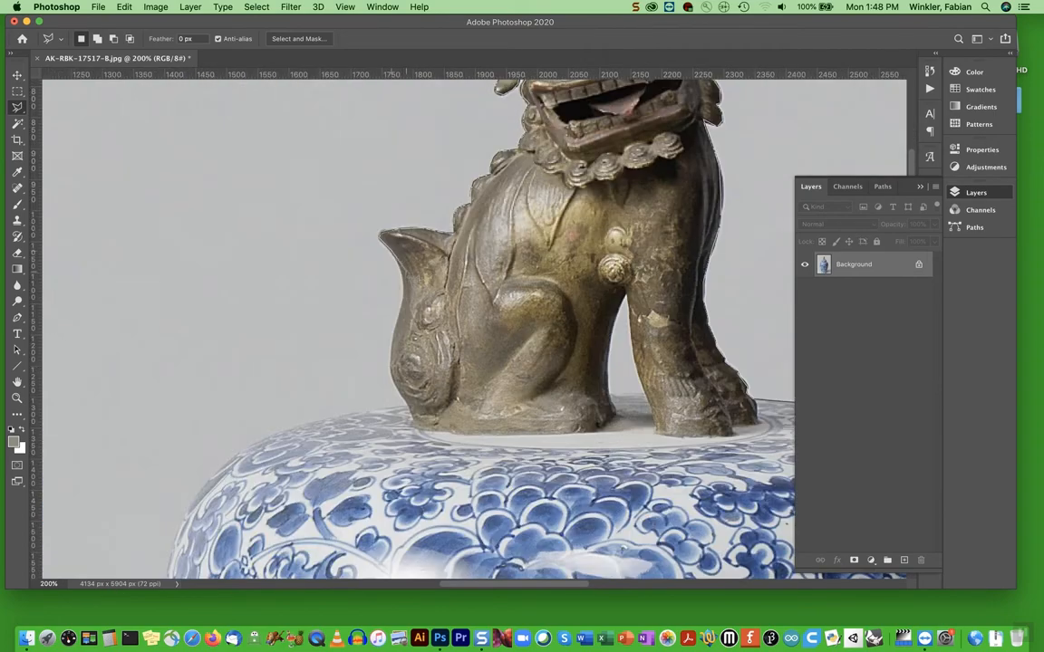
scroll(188, 343, down, 10)
scroll(188, 342, left, 3)
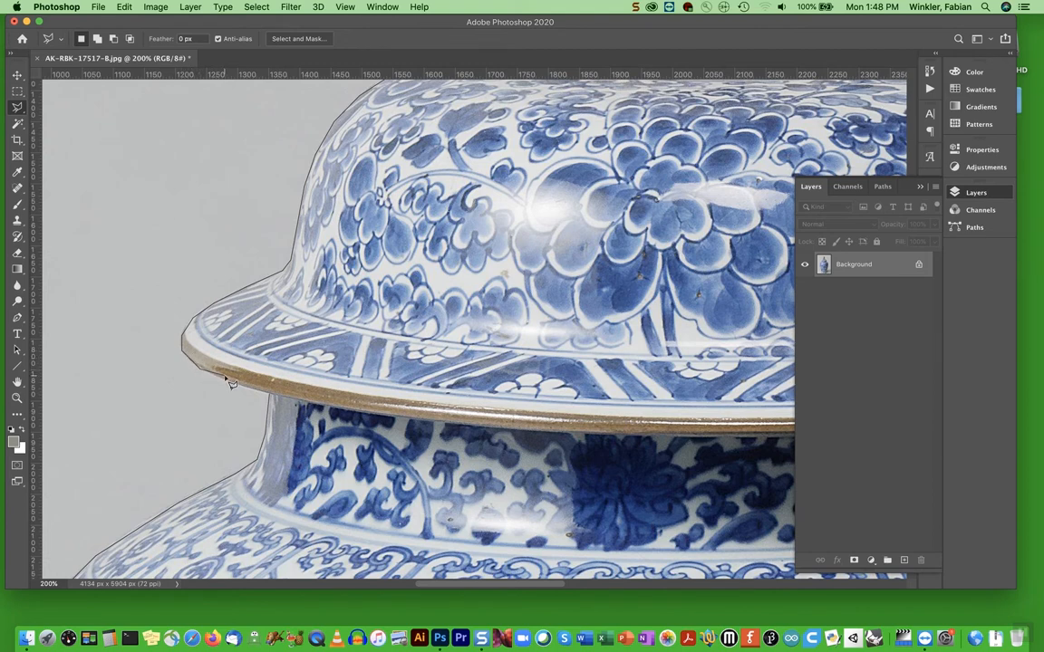
click(275, 400)
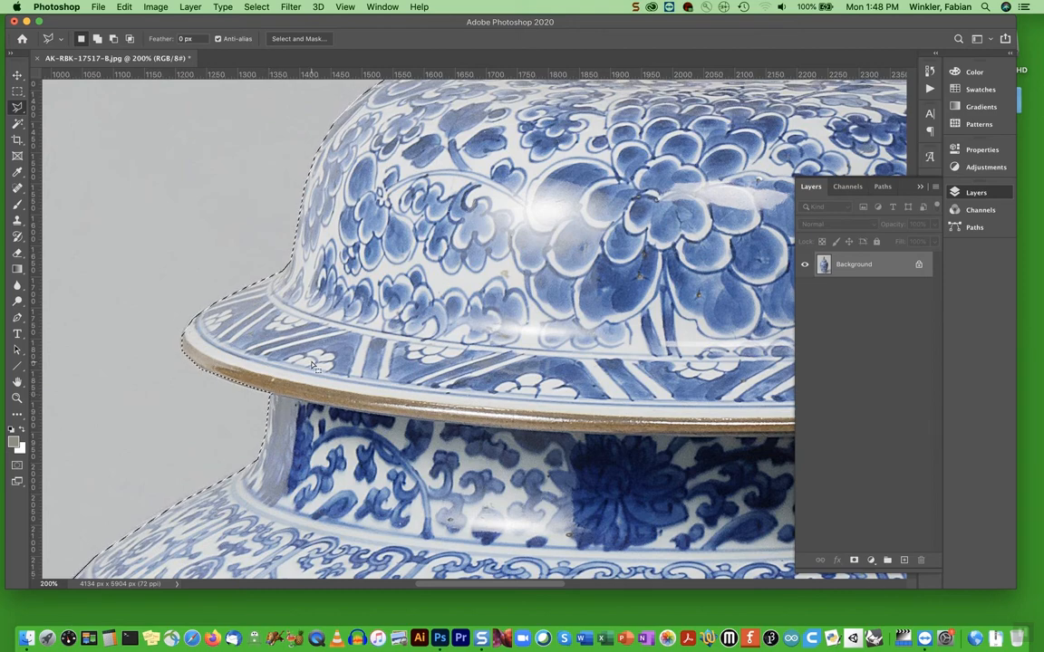
Subtract the background gap between the lion figure's legs from the vase selection
scroll(312, 366, up, 5)
scroll(312, 366, right, 5)
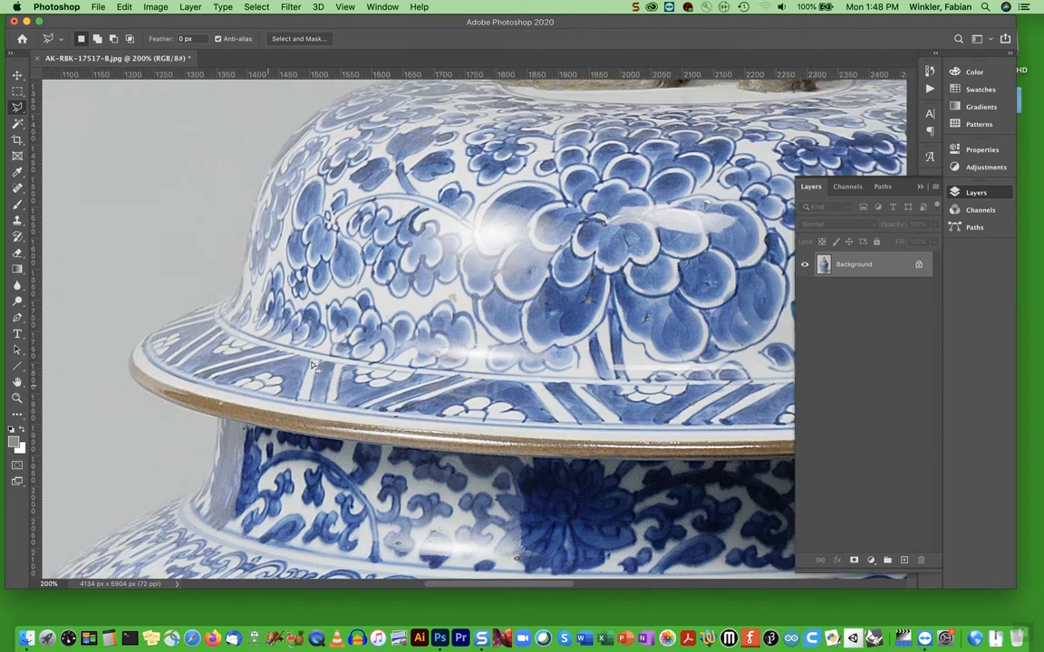
scroll(312, 366, up, 5)
scroll(311, 366, right, 3)
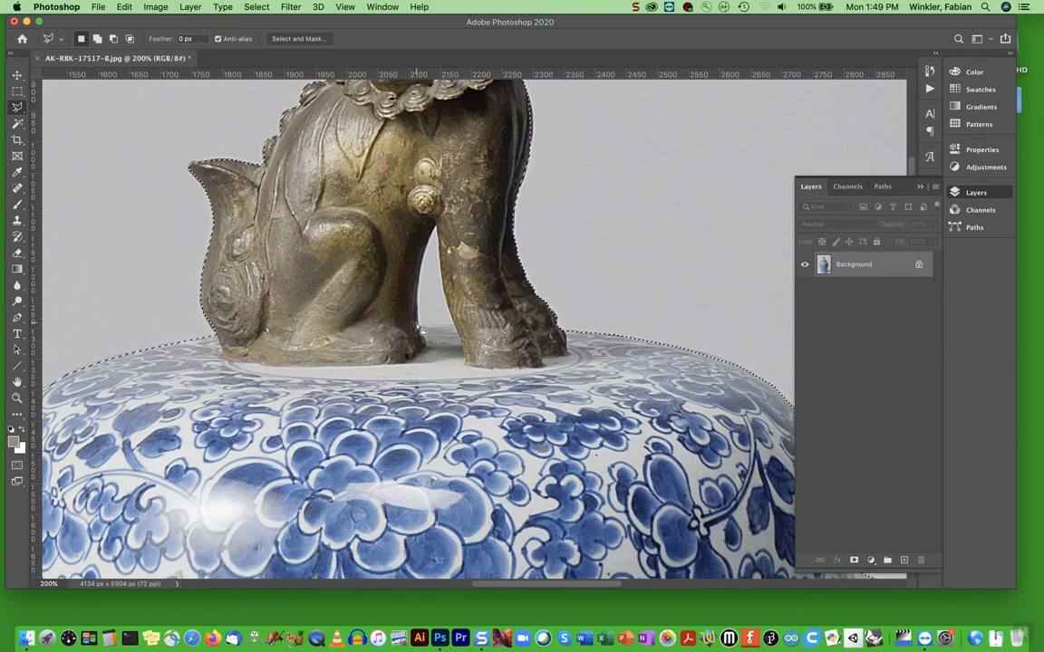
key(alt)
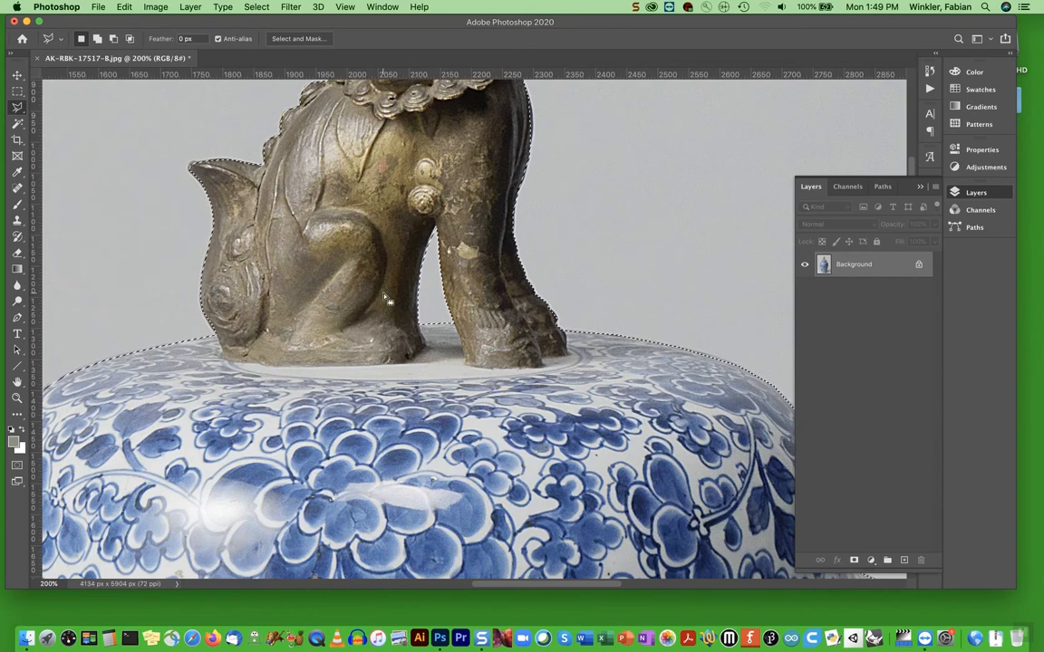
Feather the vase selection with a radius of 2 pixels
scroll(361, 239, down, 2)
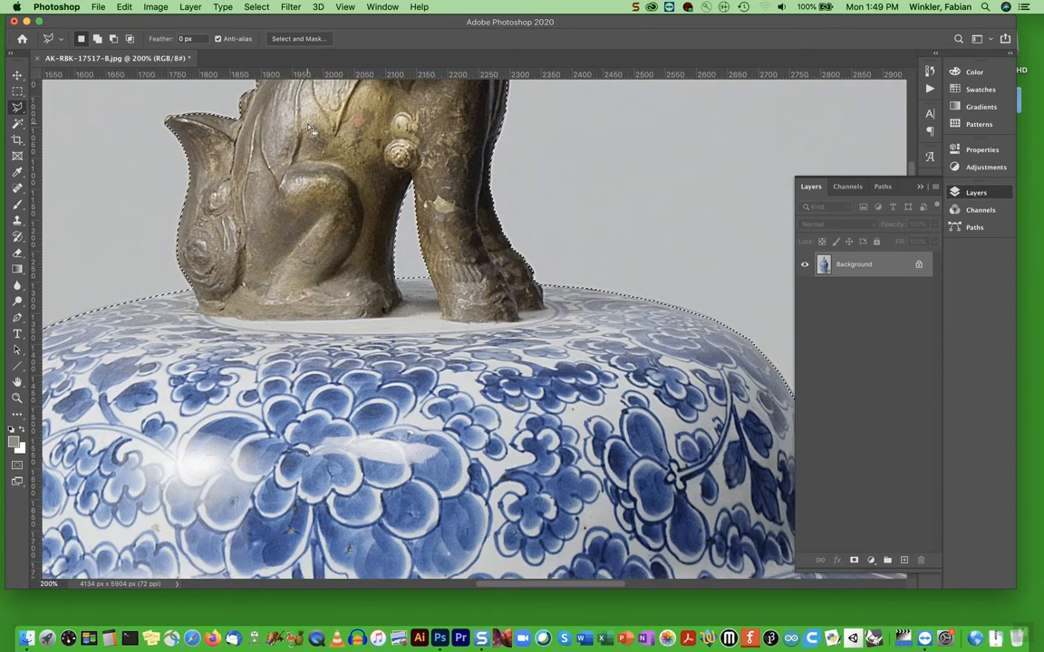
scroll(308, 129, left, 3)
scroll(308, 129, up, 2)
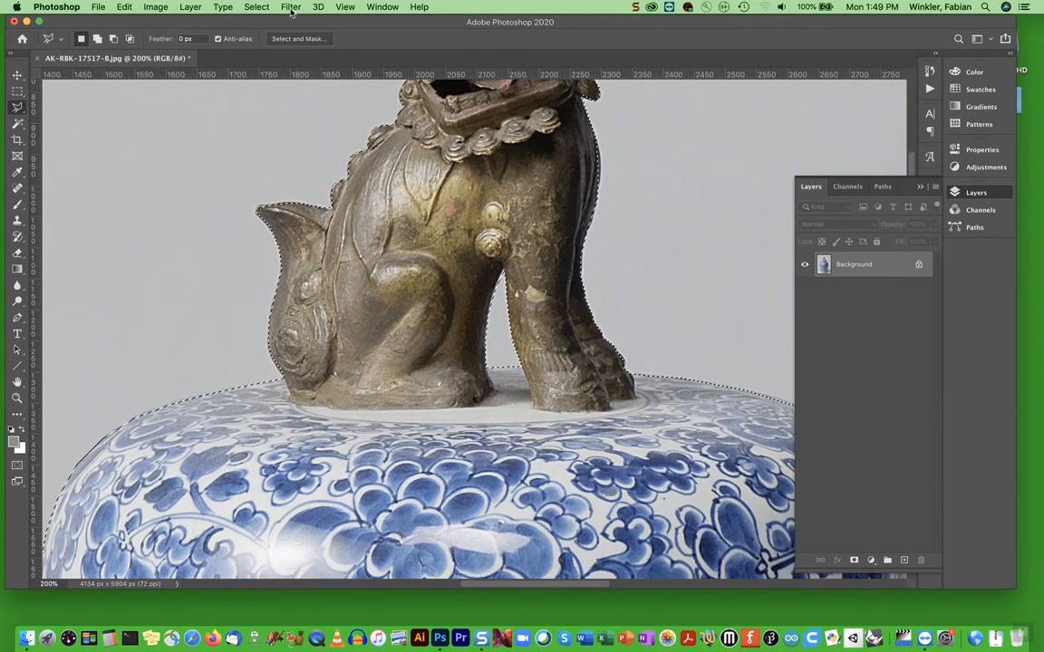
click(257, 8)
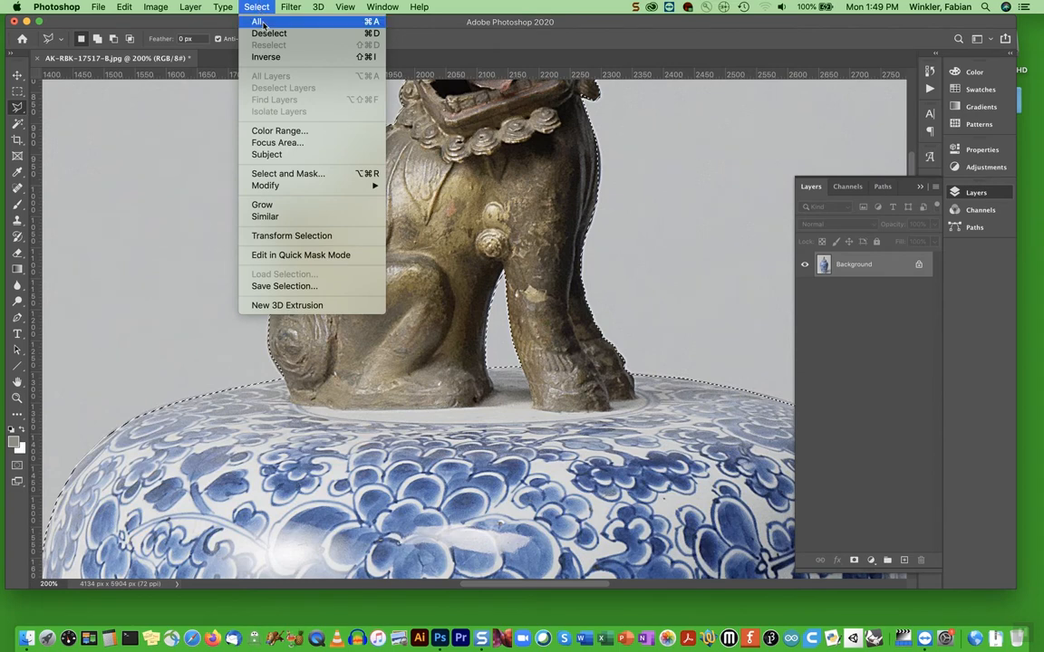
mouse_move(273, 185)
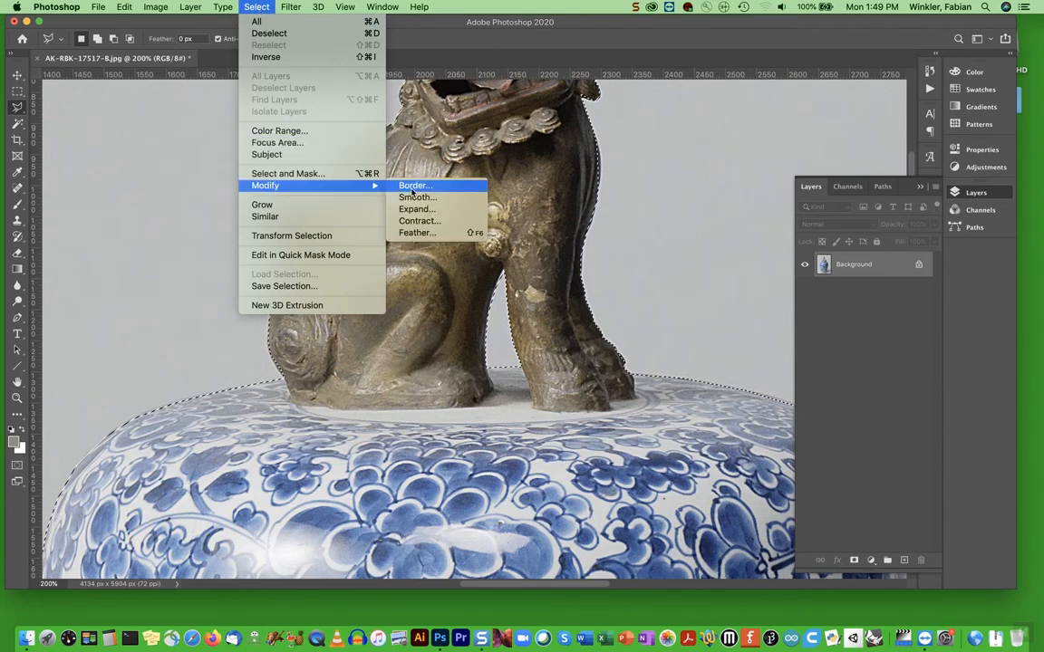
click(417, 233)
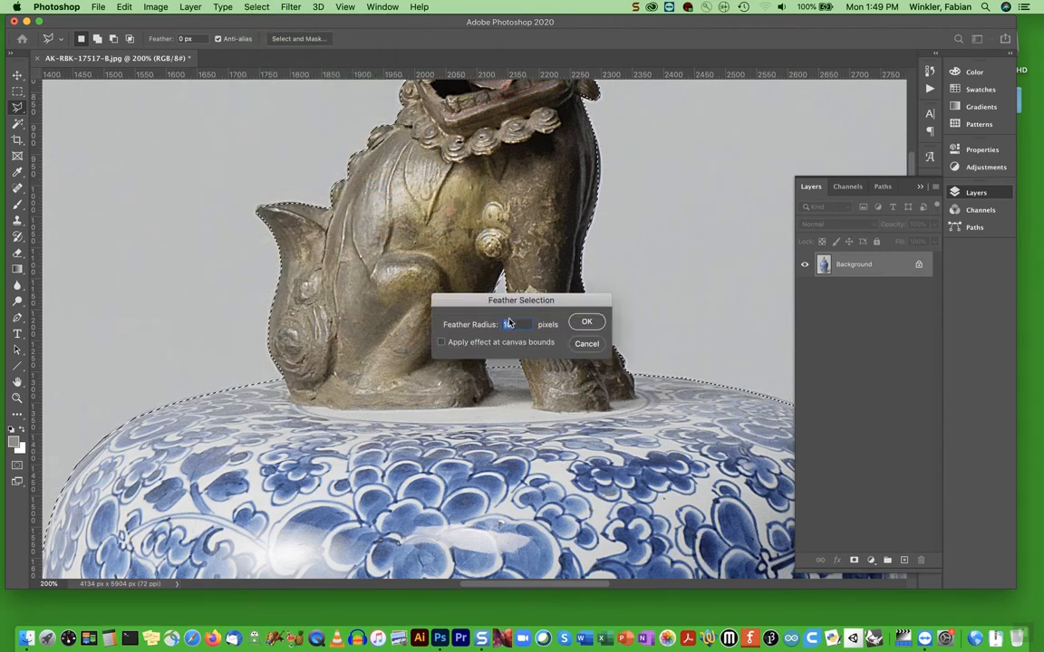
text(2)
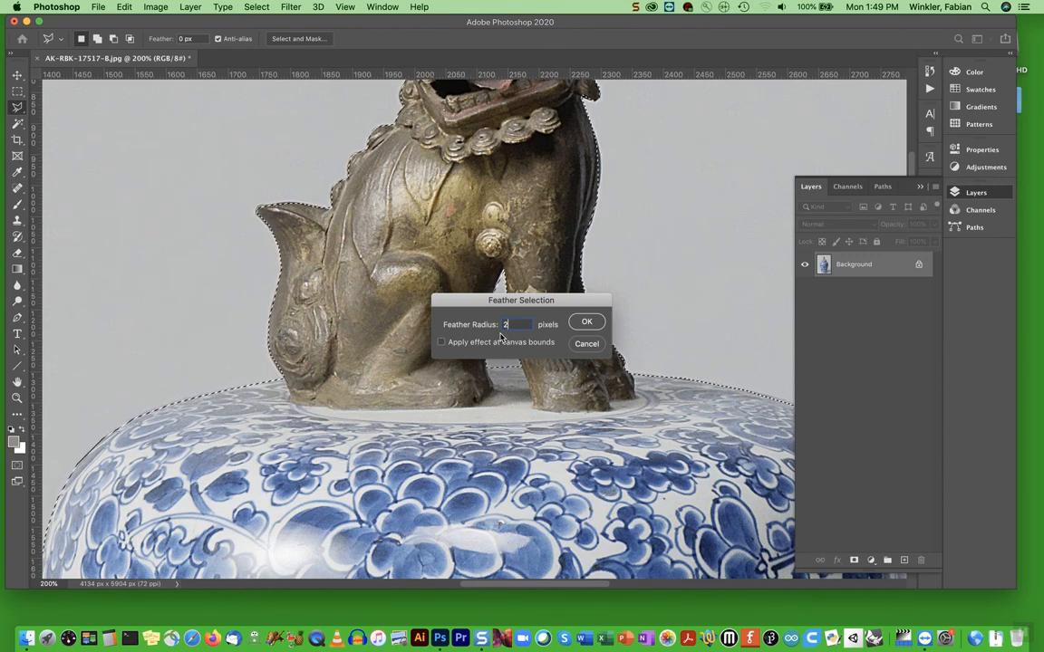
click(588, 323)
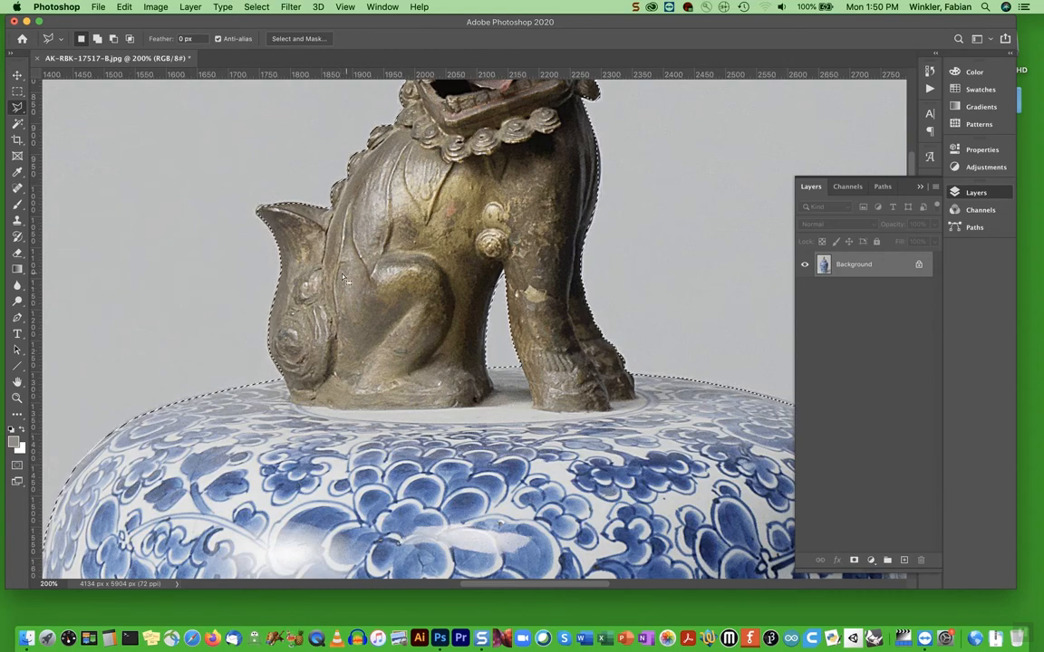
Copy the selected vase and create a new document from the clipboard preset at 2632 x 4983 pixels
click(124, 7)
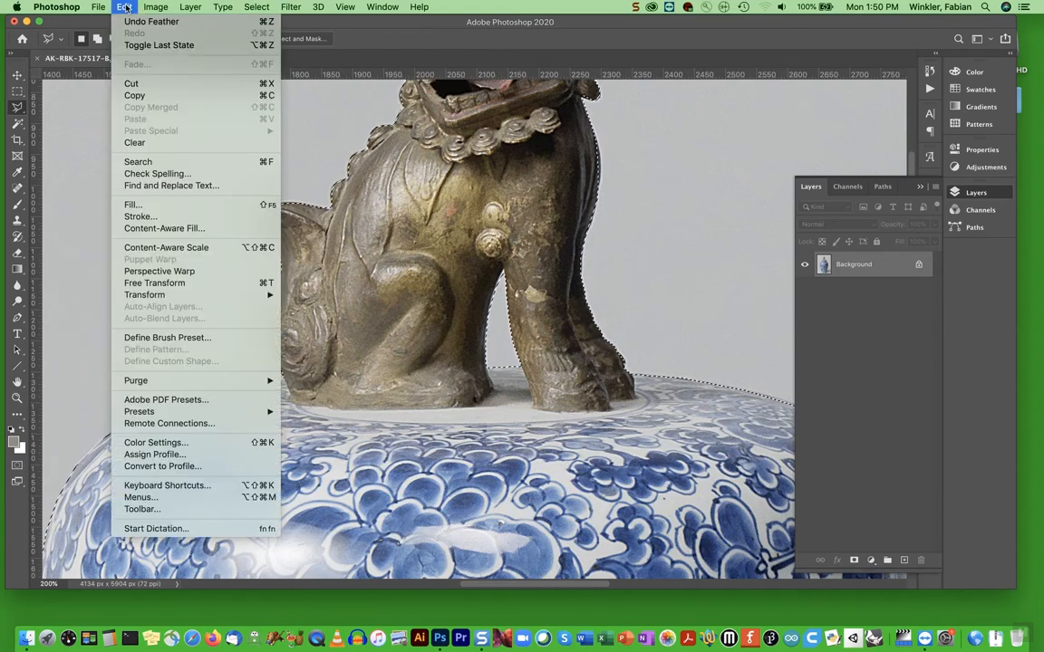
click(136, 95)
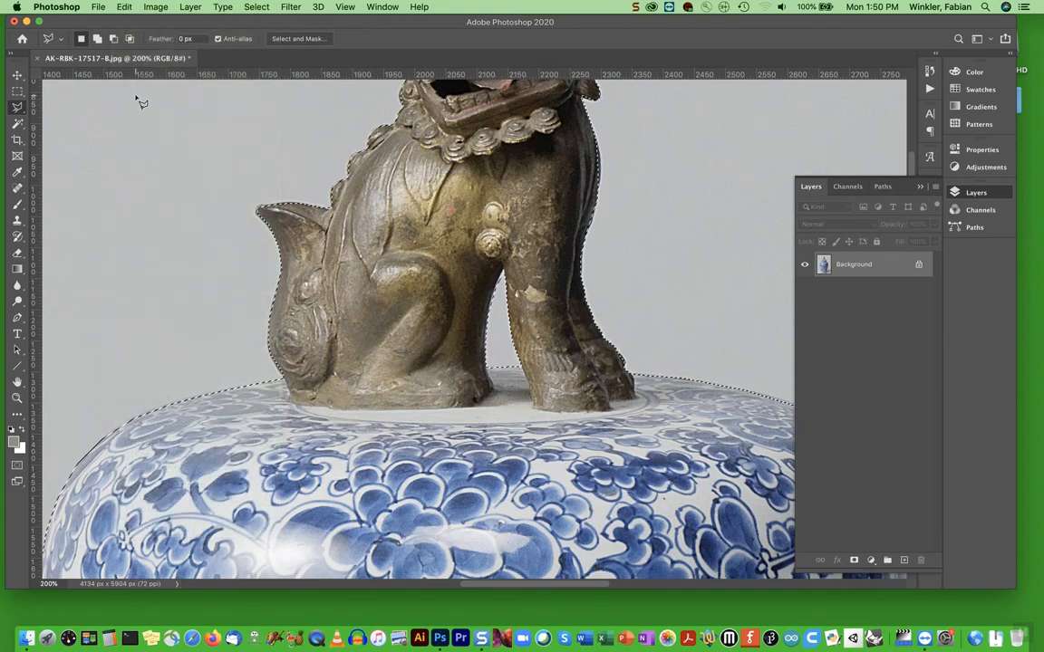
click(98, 7)
click(109, 21)
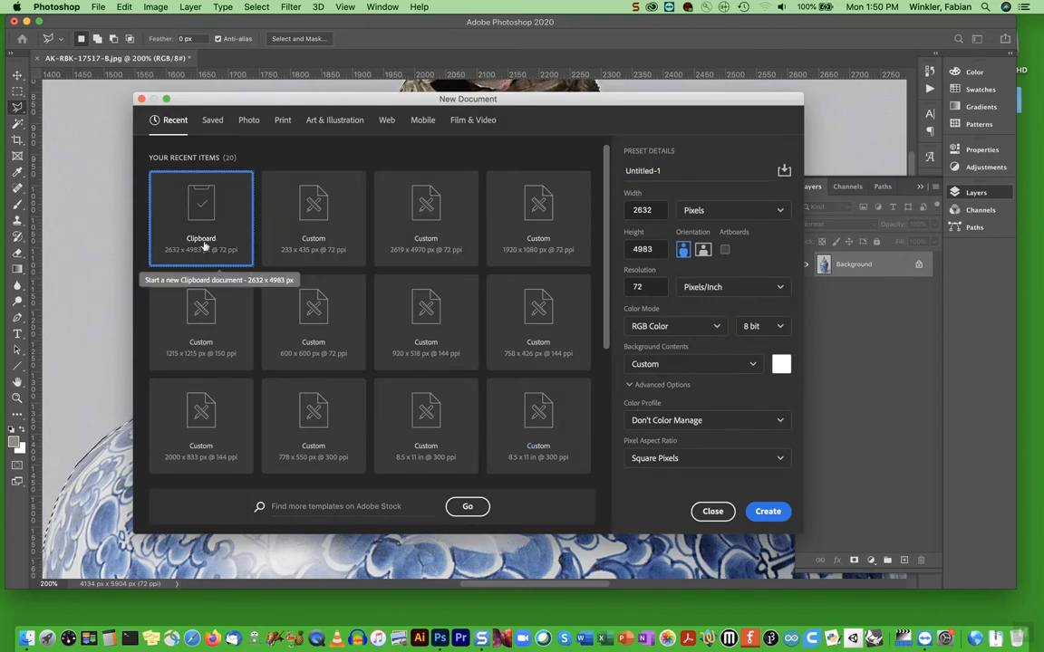
click(768, 510)
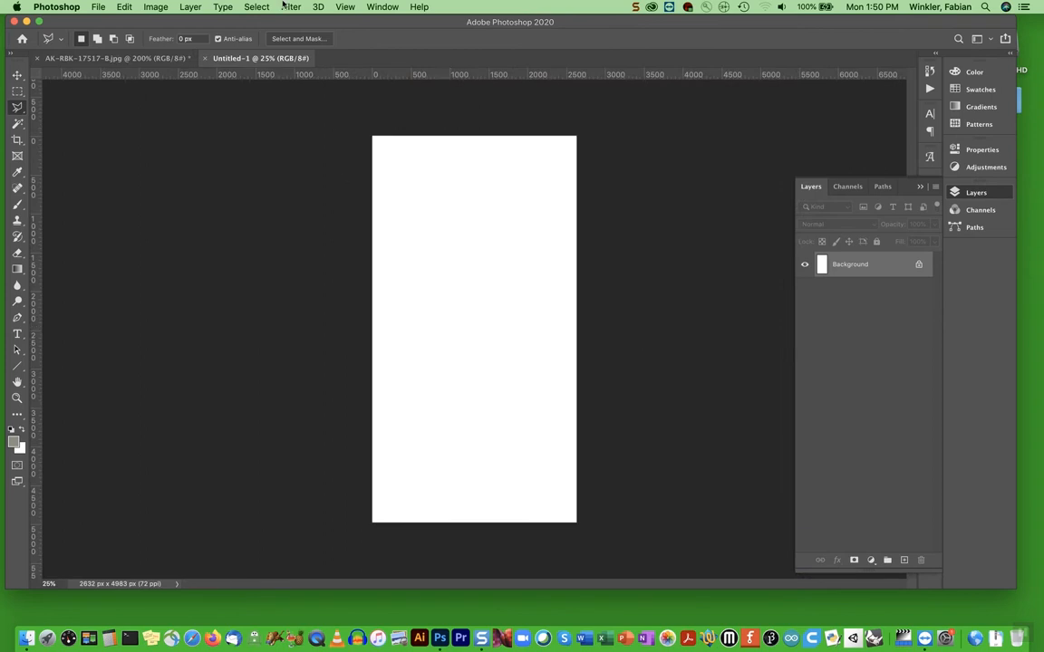
Paste the vase into the new document and delete the white Background layer
click(126, 8)
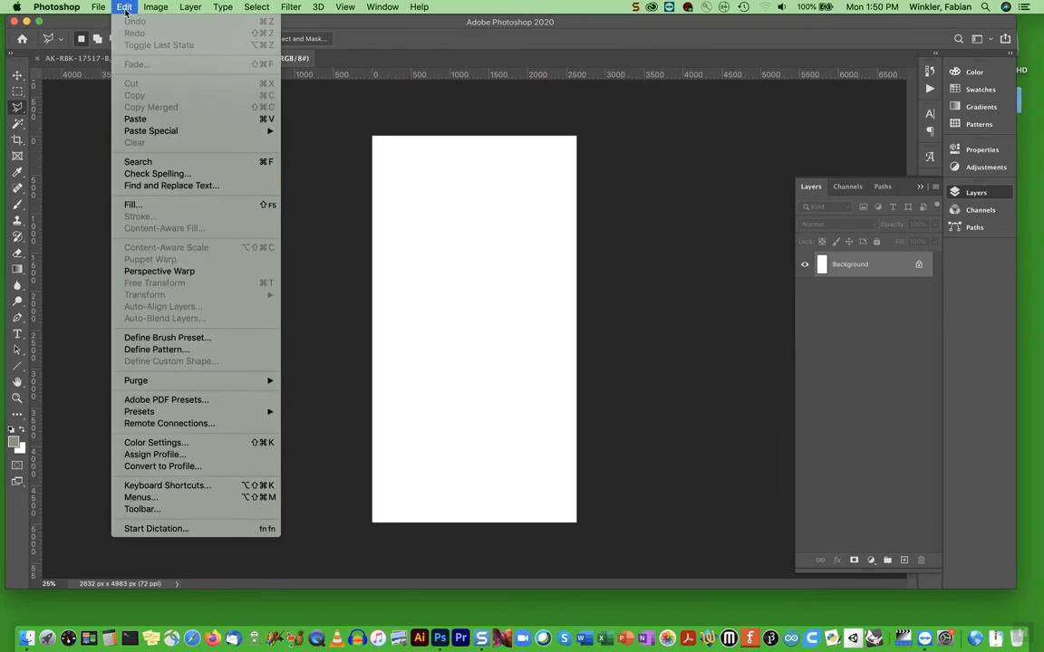
click(135, 119)
drag(838, 291, 920, 560)
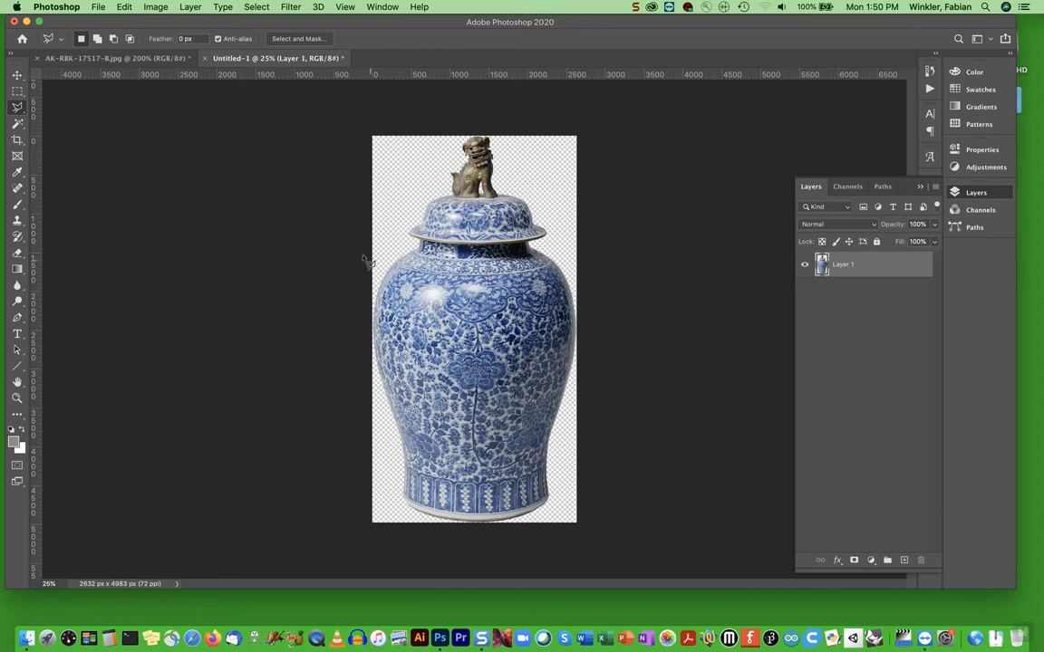
Save the cut-out as vase_cutOut.psd in the Desktop's materials folder, in Photoshop format with maximized compatibility
click(98, 7)
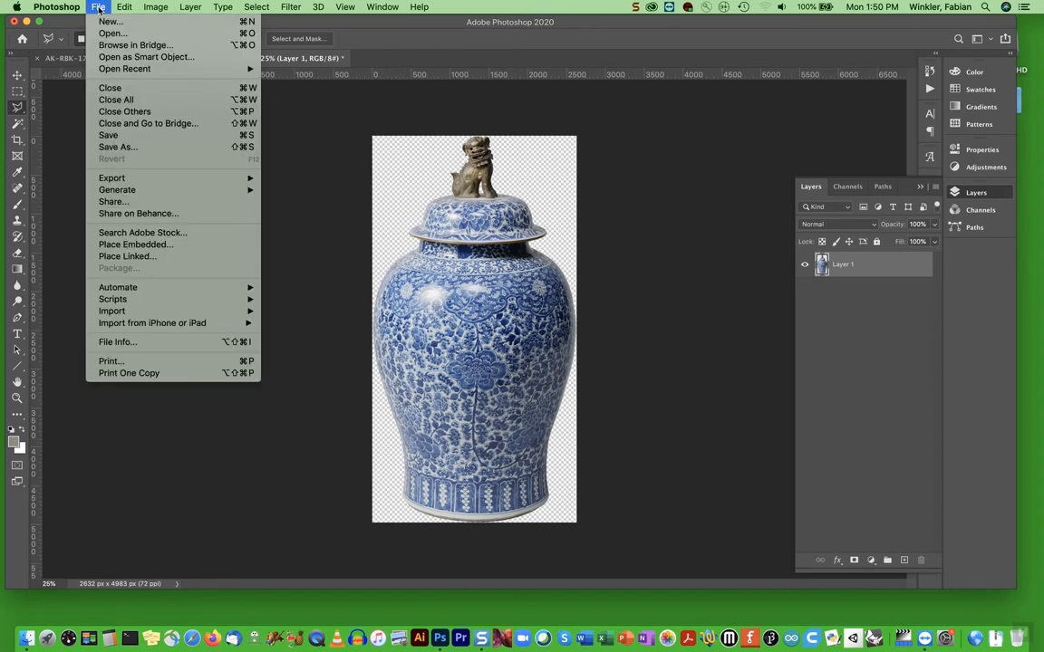
click(117, 147)
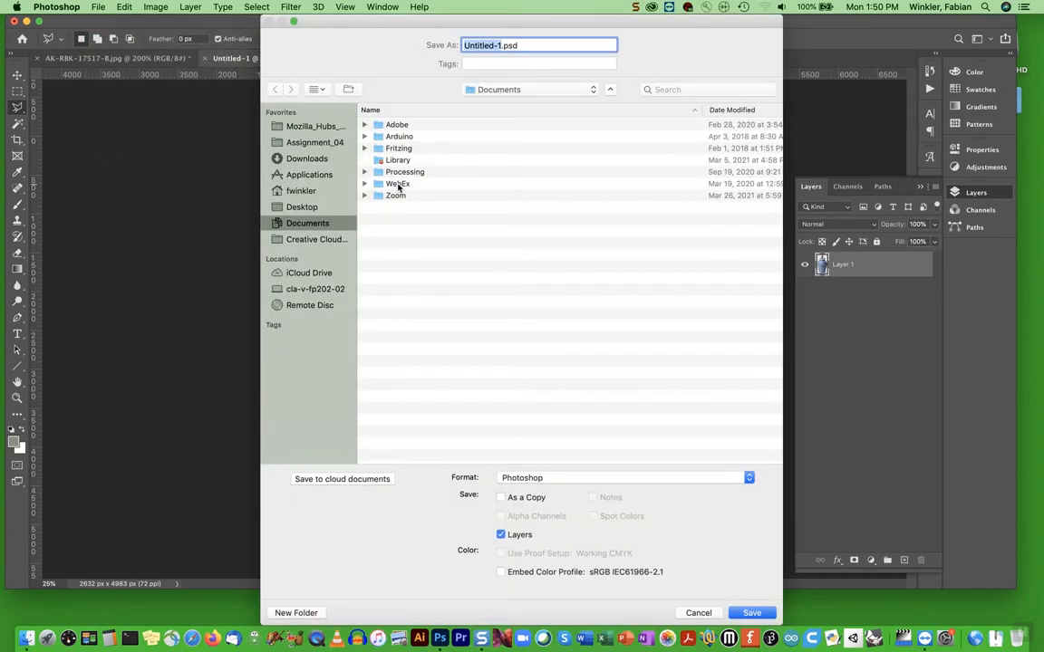
text(vase_cutOut)
click(294, 191)
click(303, 207)
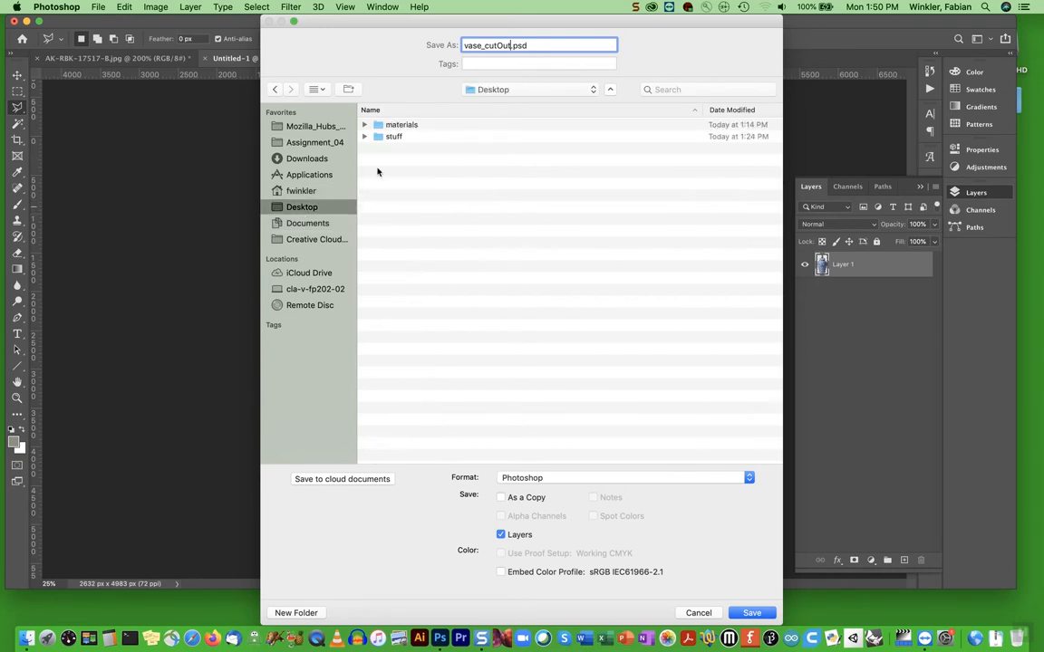
double_click(403, 125)
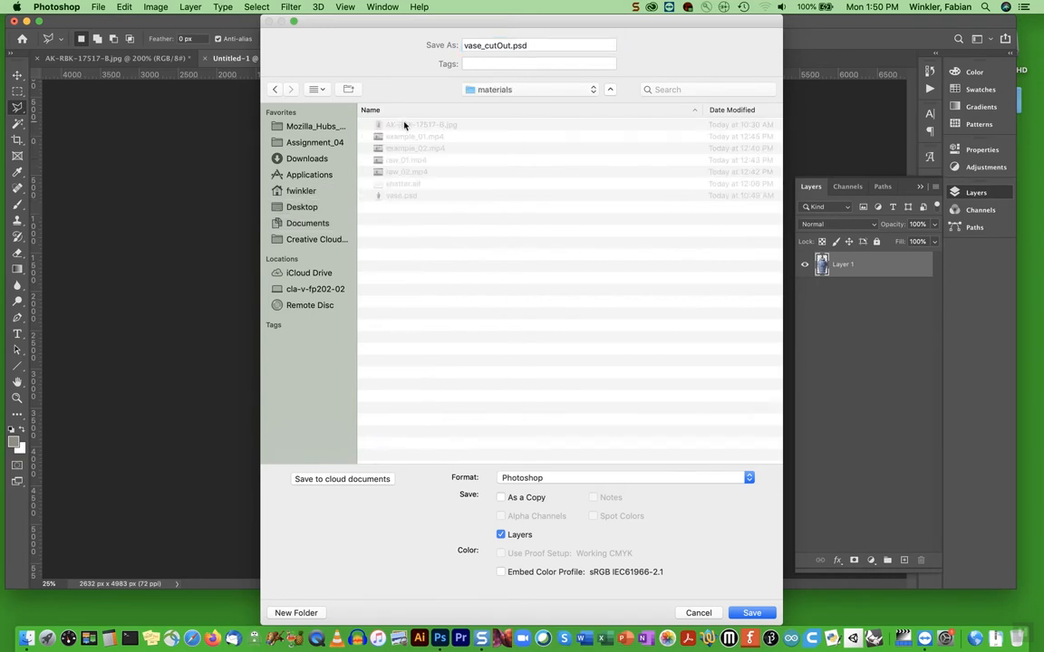
click(743, 613)
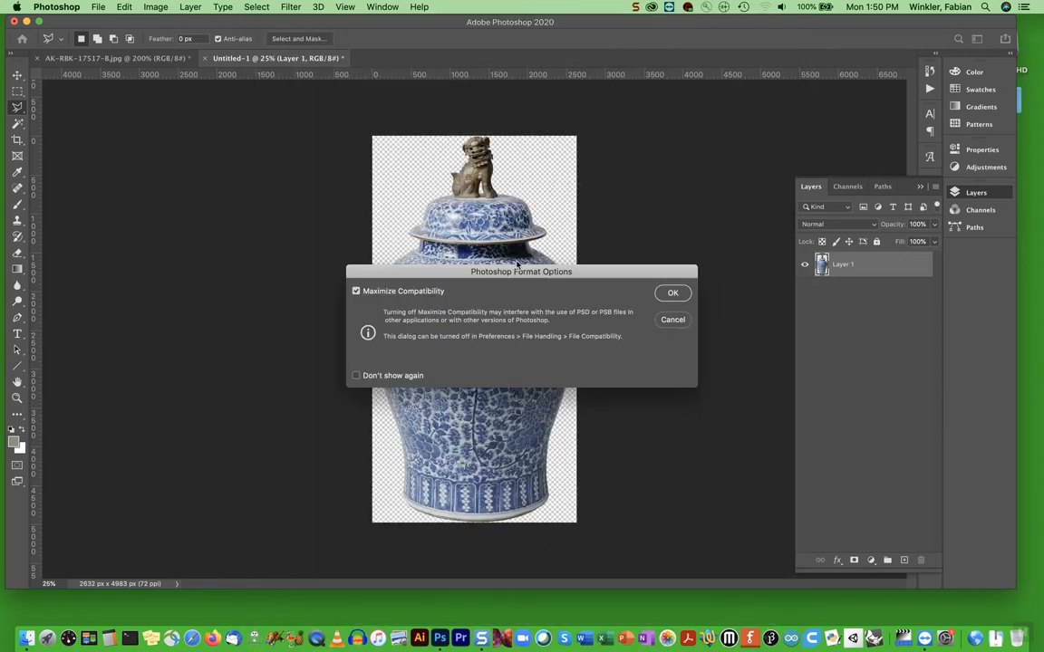
click(672, 293)
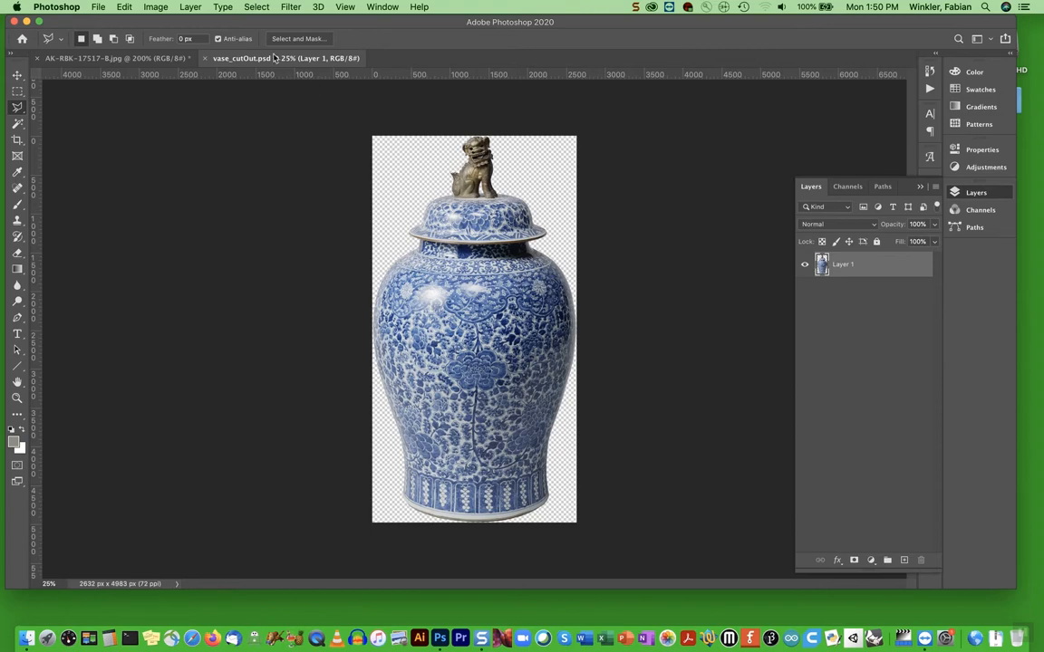
Quit Photoshop without saving the changes to AK-RBK-17517-B.jpg
key(super+q)
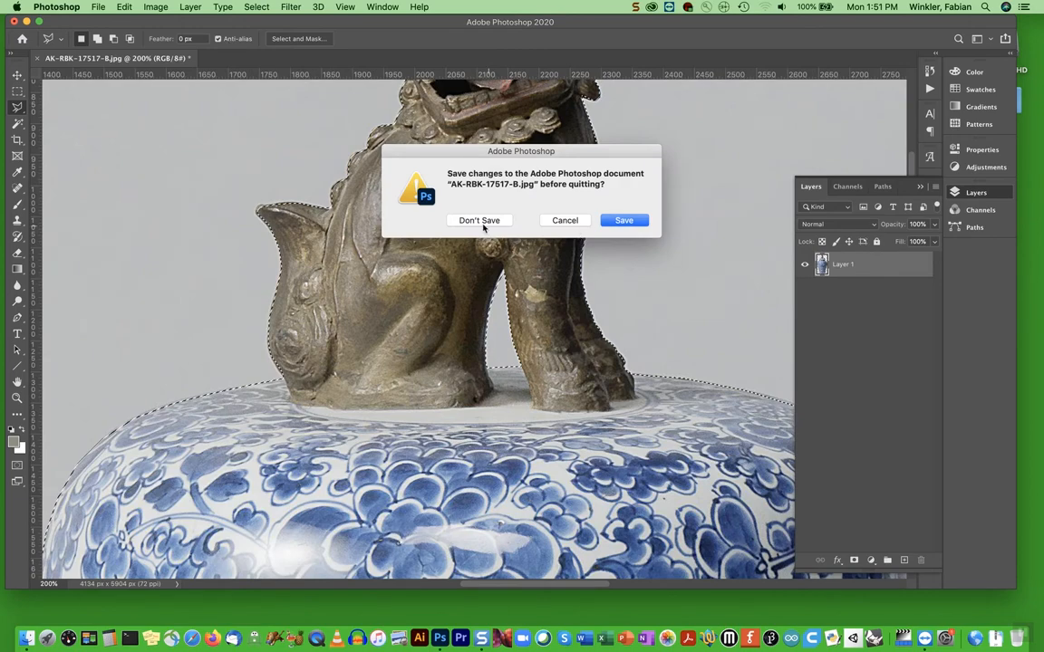
click(481, 223)
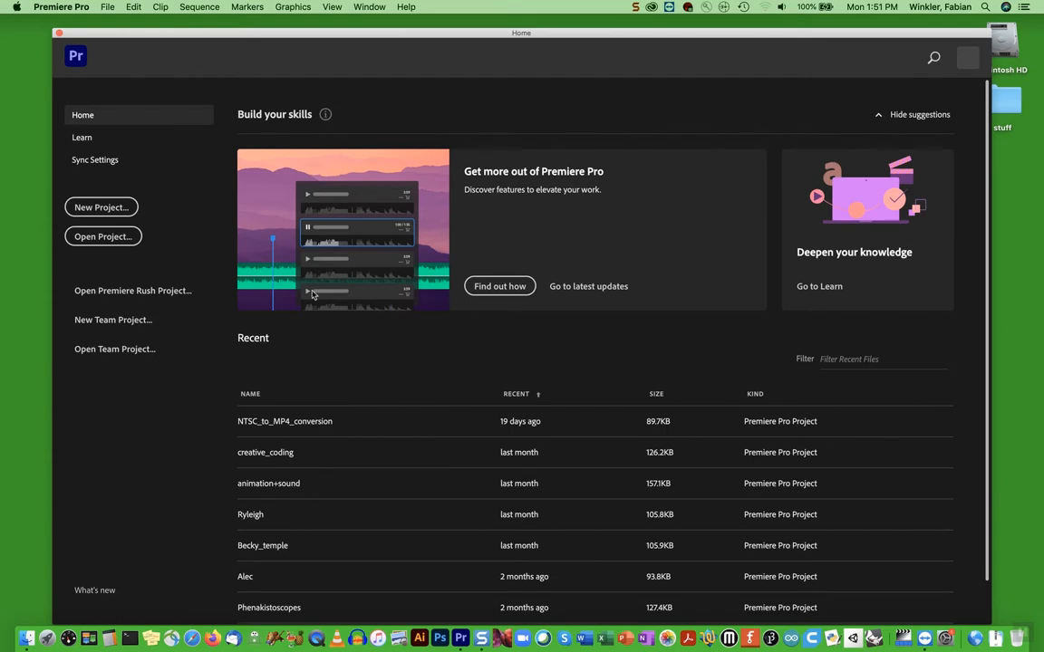
Start a new project in Premiere Pro and name it Compositing_experiment01
click(102, 207)
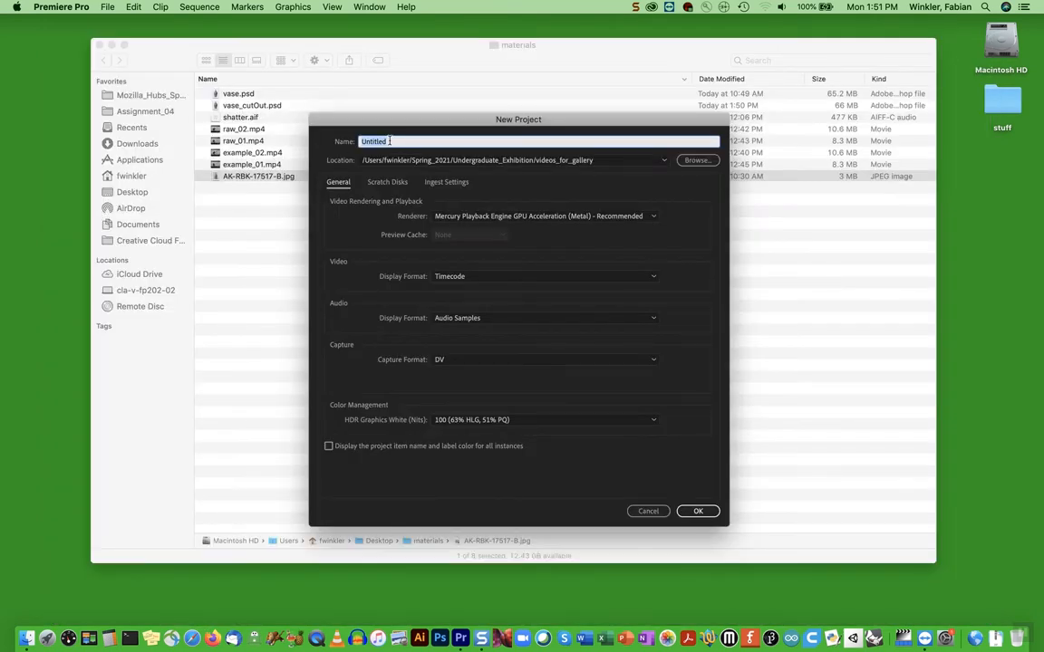
text(Compositing_experiment)
key(BackSpace)
key(BackSpace)
key(BackSpace)
text(ment)
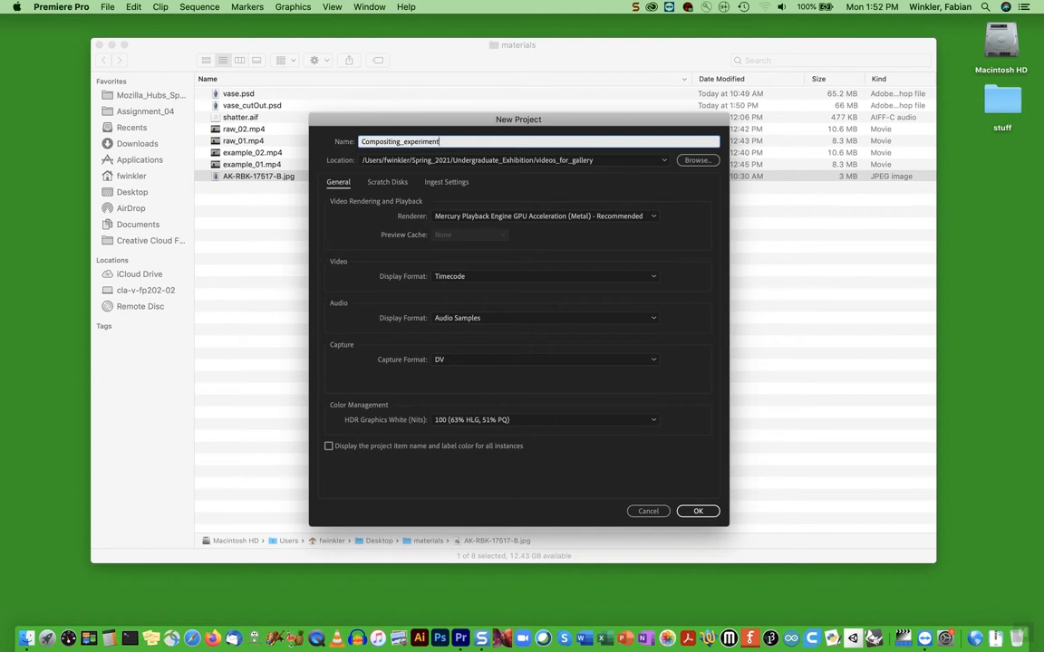
text(01)
key(Tab)
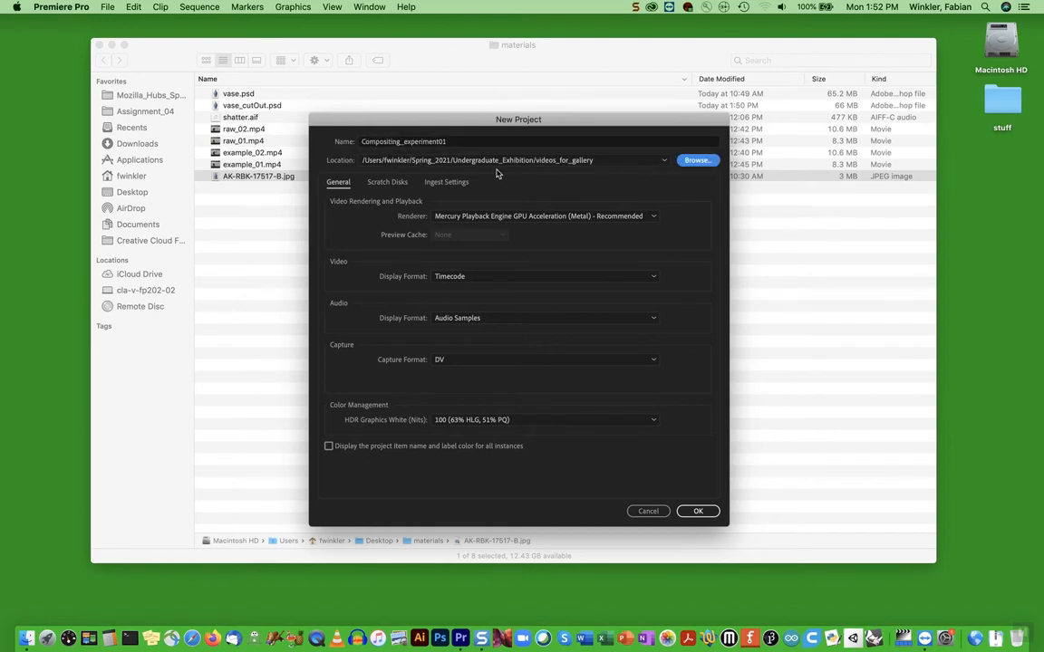
Set the project location to the Desktop's materials folder and create the project
key(space)
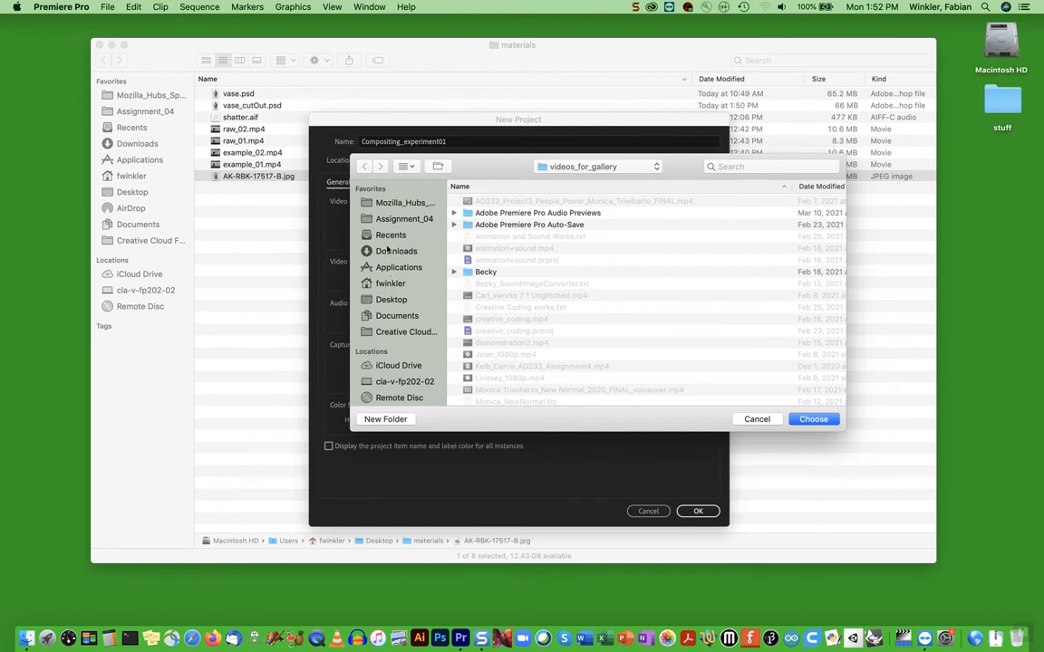
click(390, 299)
click(484, 201)
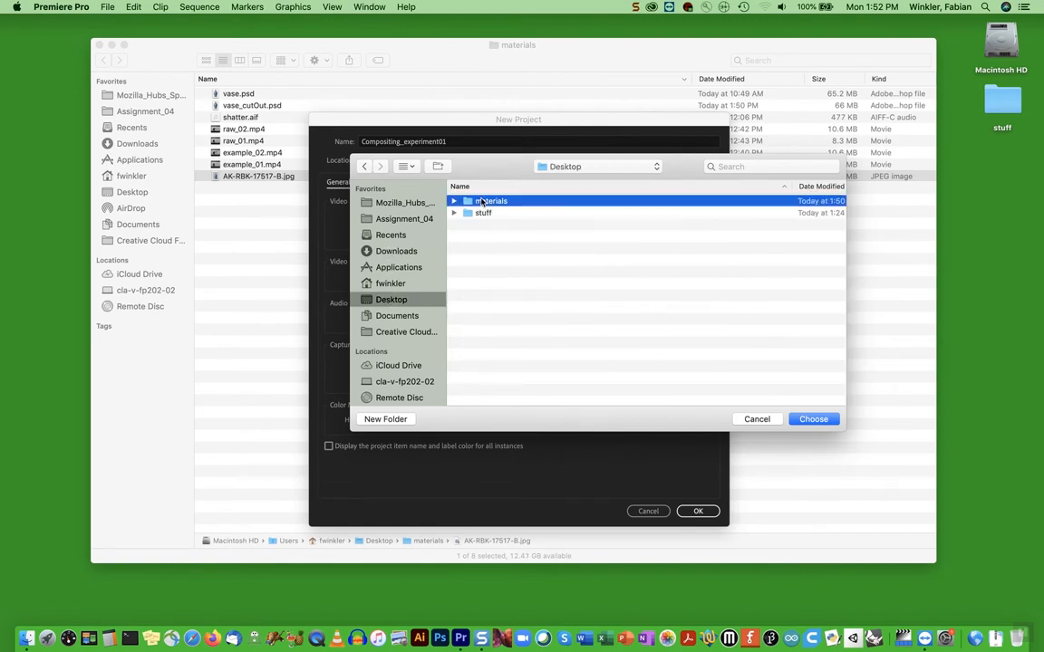
click(812, 420)
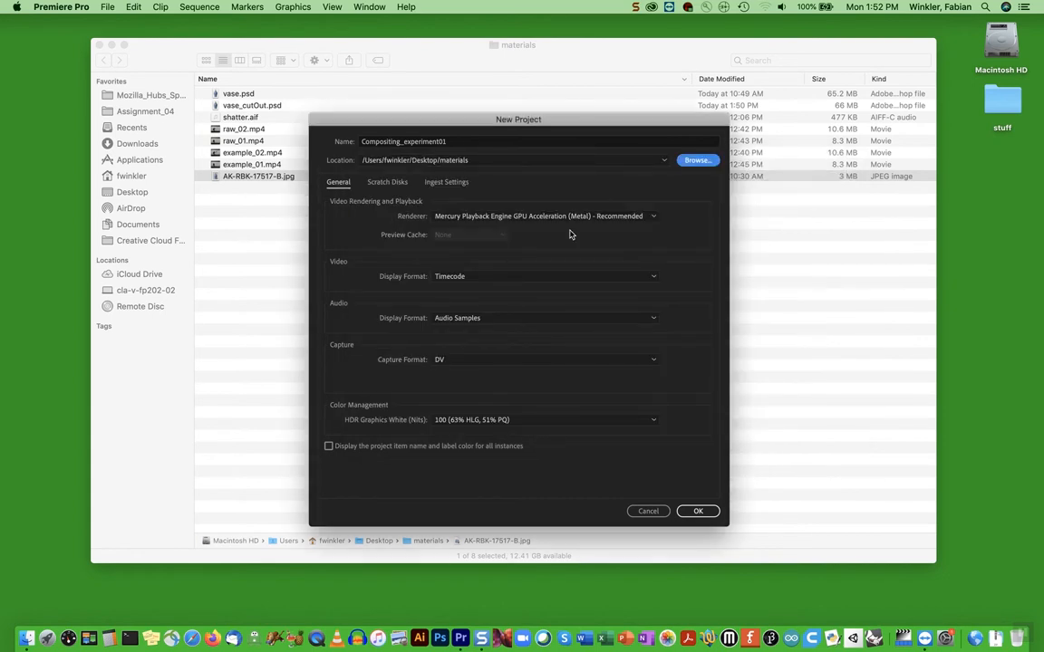
drag(522, 125, 500, 124)
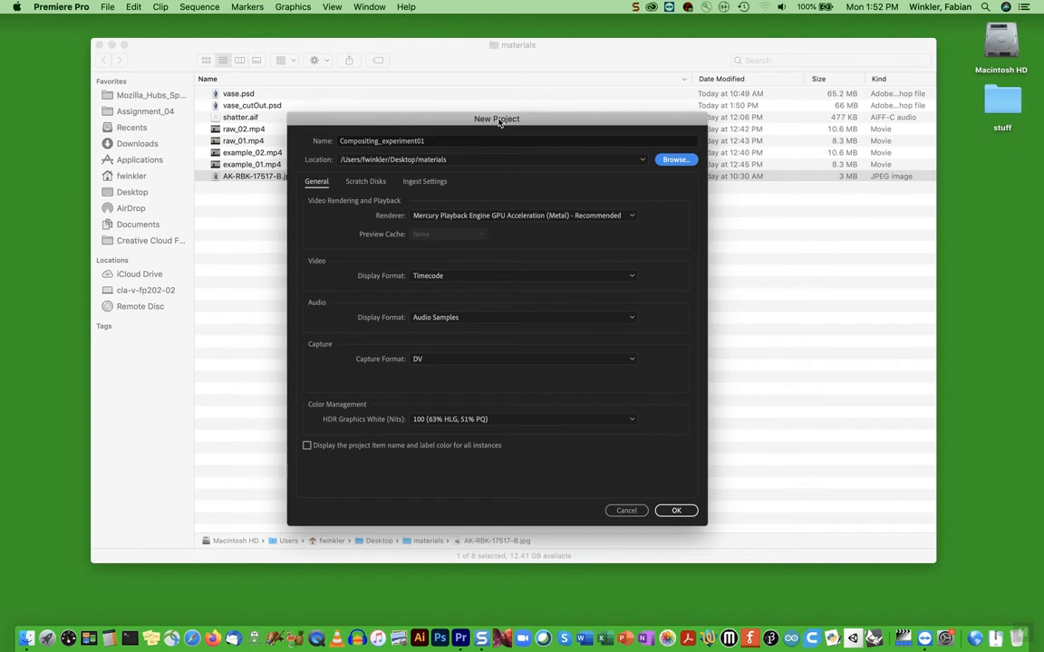
click(676, 509)
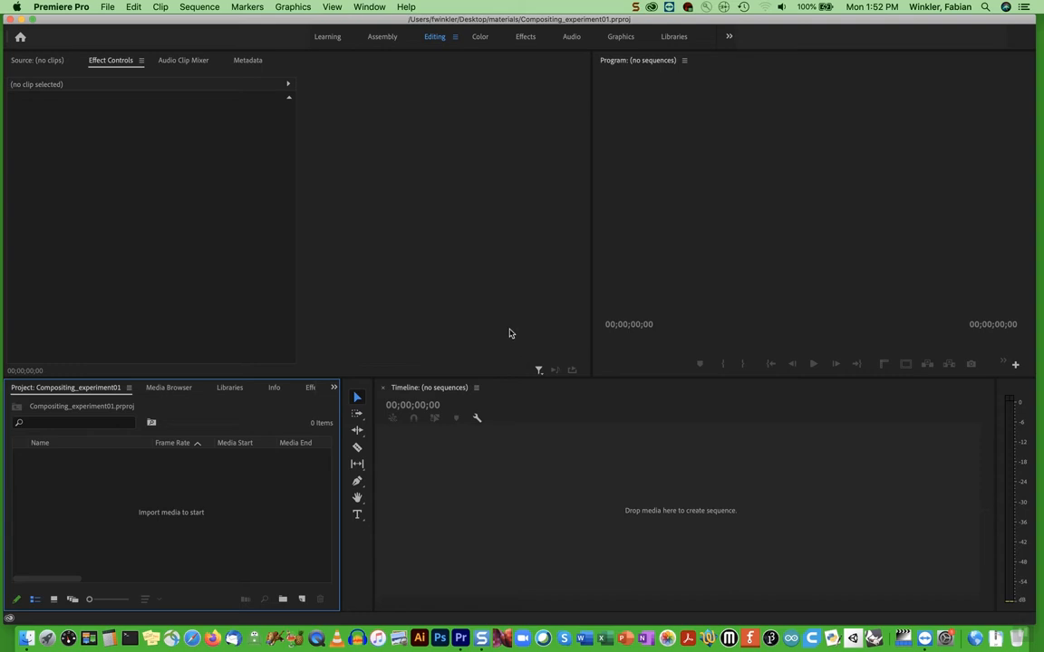
Import raw_01.mp4, raw_02.mp4, shatter.aif and vase_cutOut.psd from the materials folder into the project
double_click(170, 517)
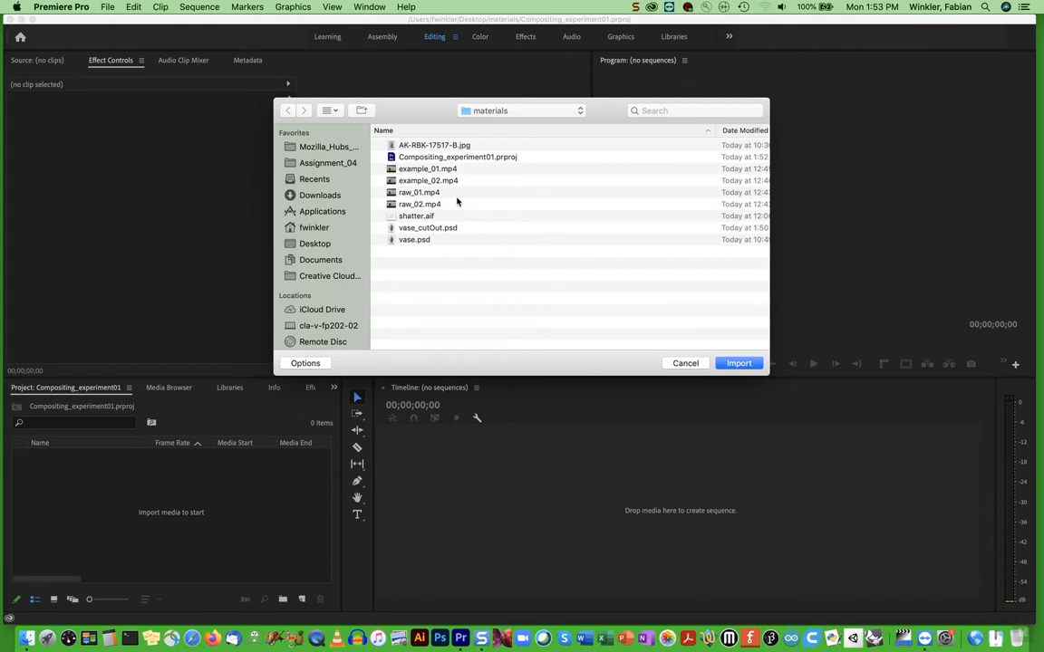
click(418, 194)
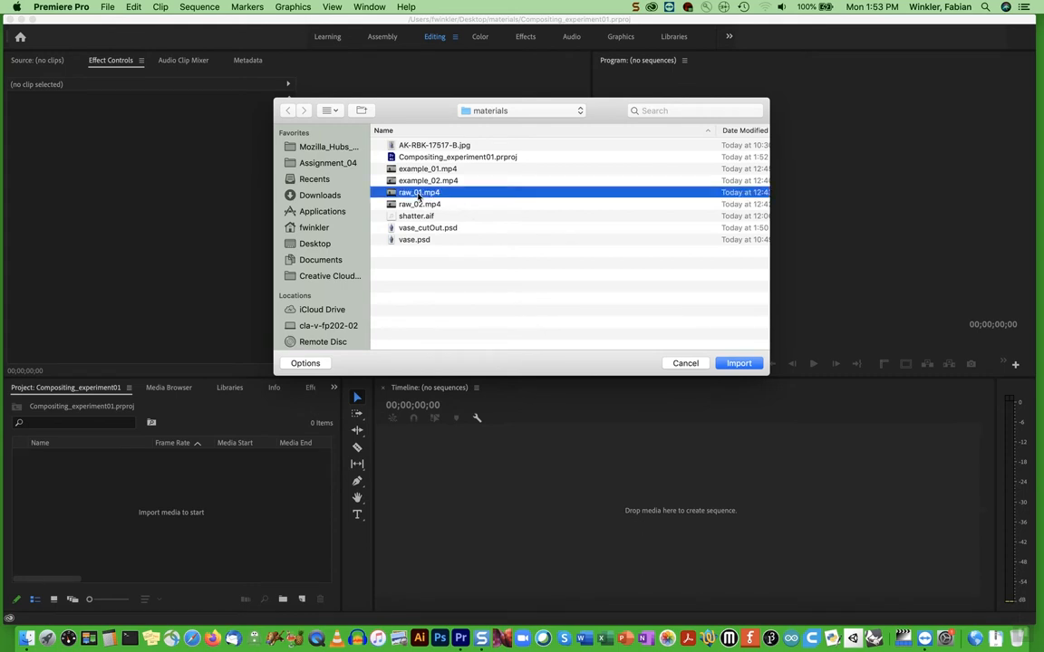
shift+click(409, 206)
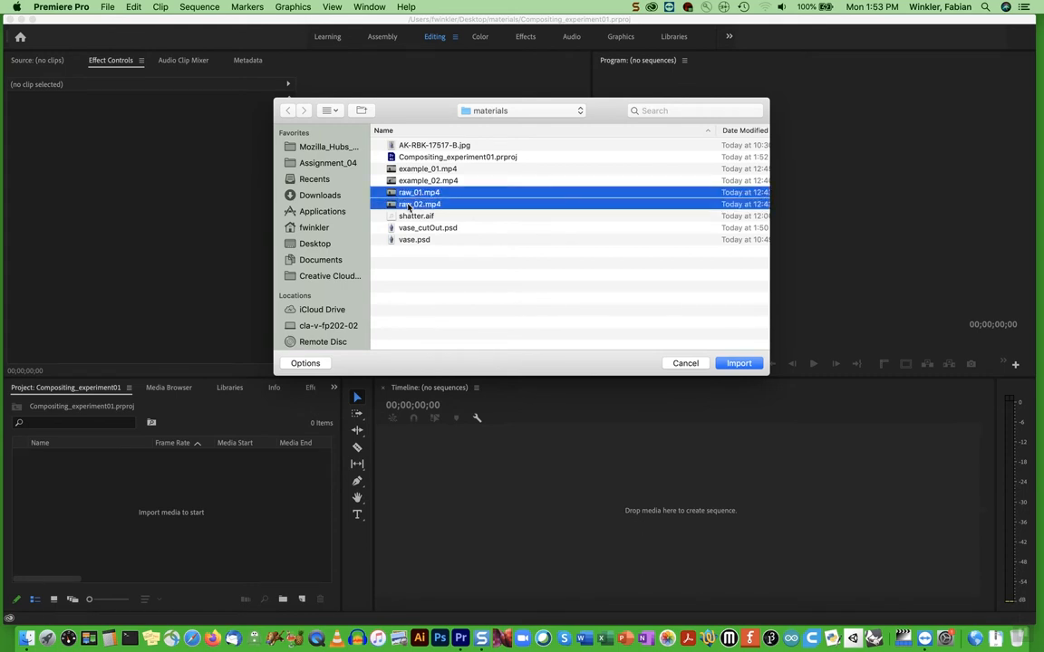
shift+click(411, 217)
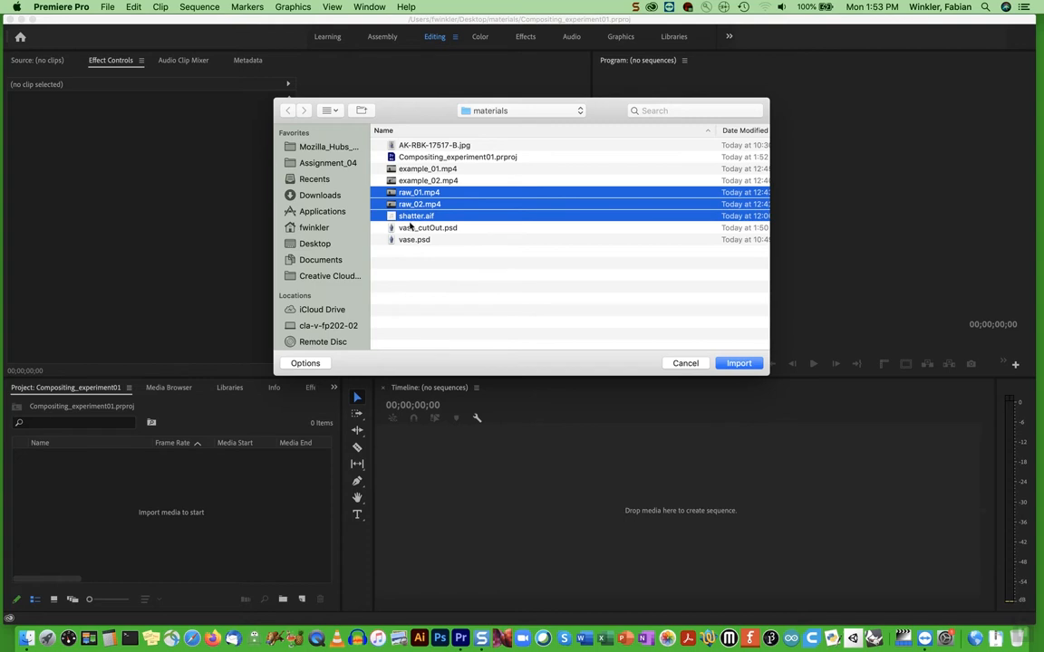
shift+click(407, 230)
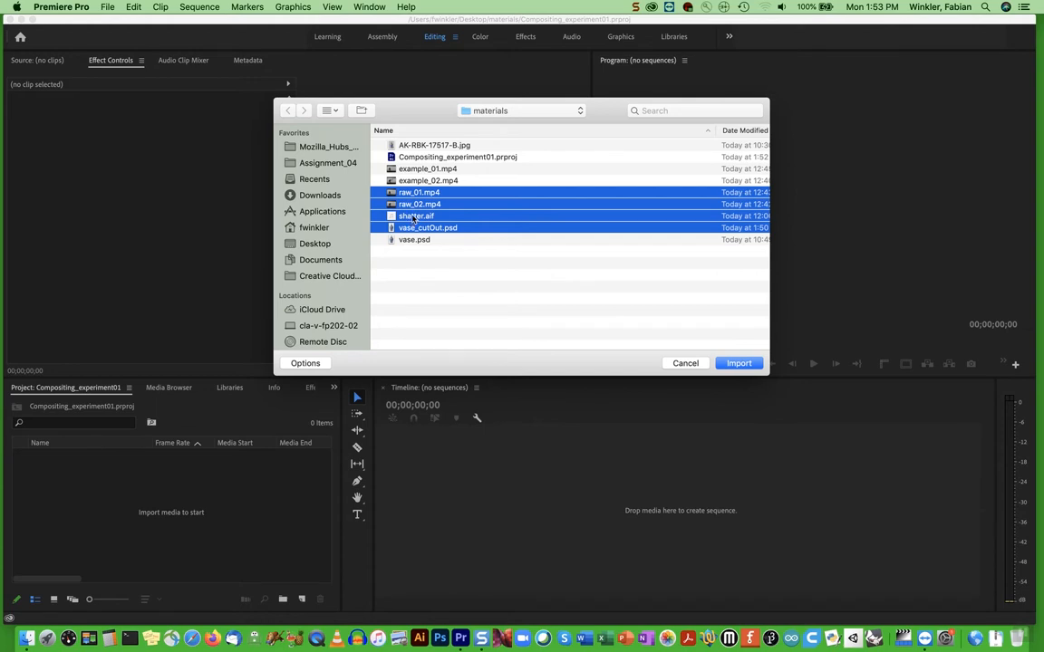
click(737, 364)
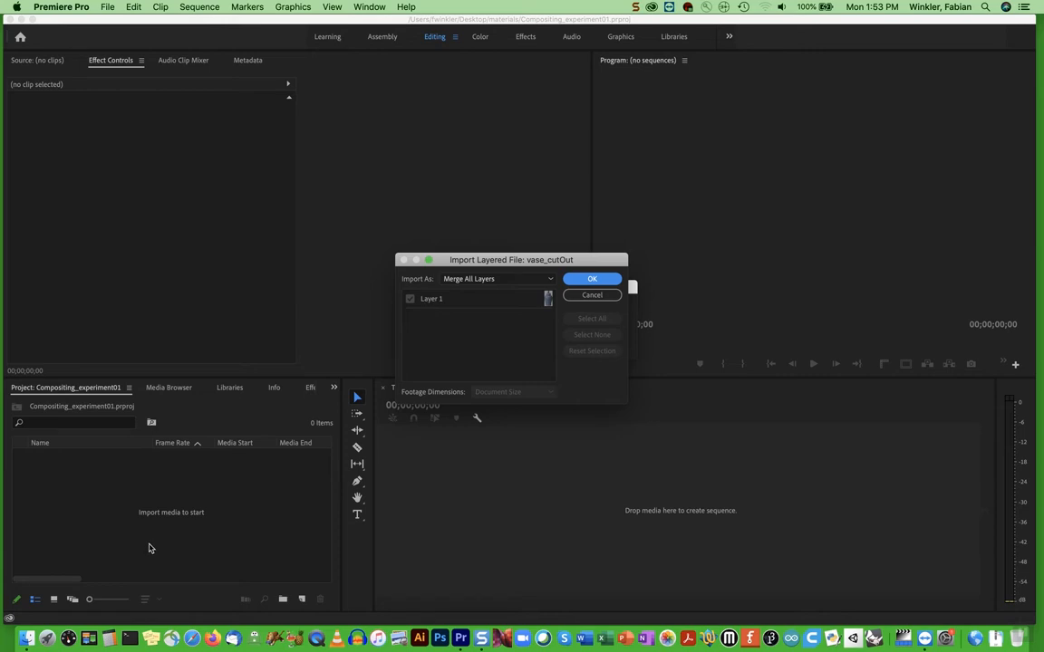
Import the layered vase_cutOut file as Individual Layers with Layer 1 included
click(491, 281)
click(485, 318)
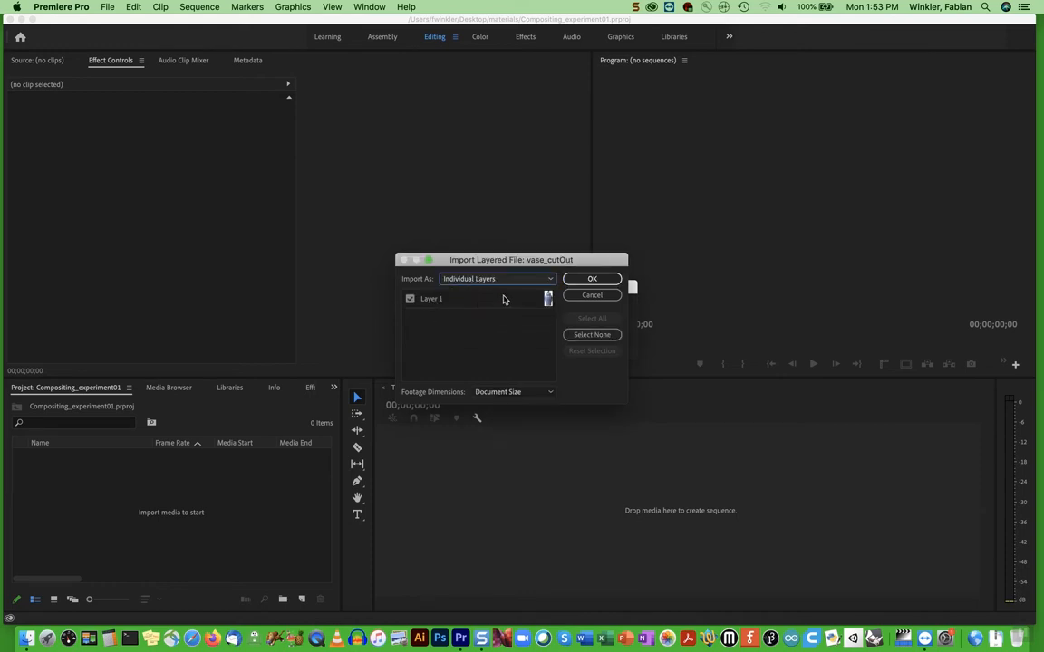
click(593, 286)
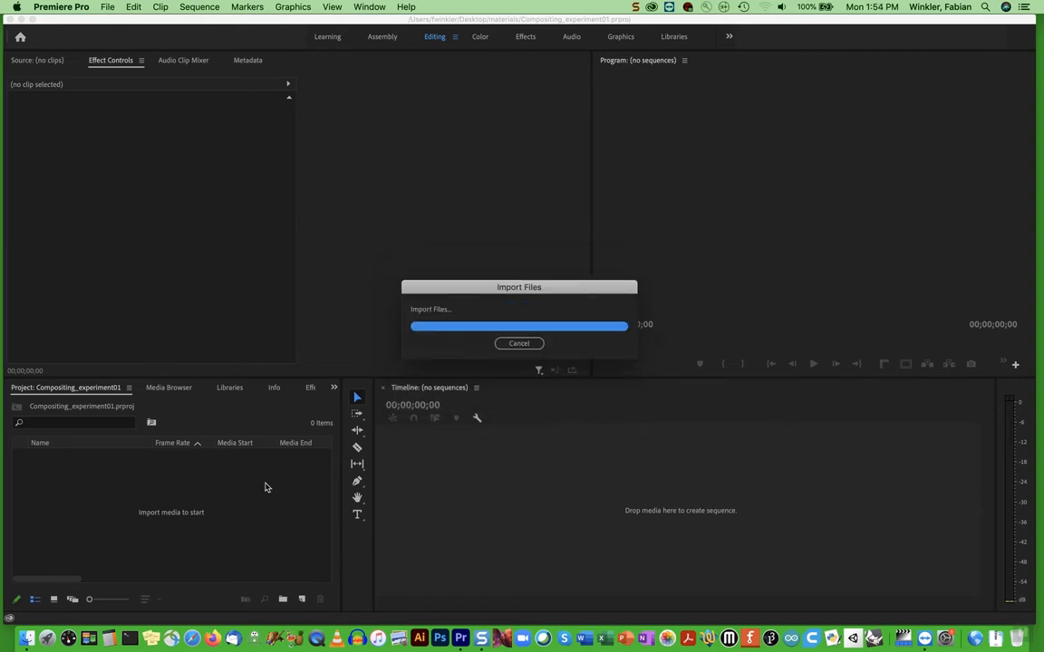
click(147, 539)
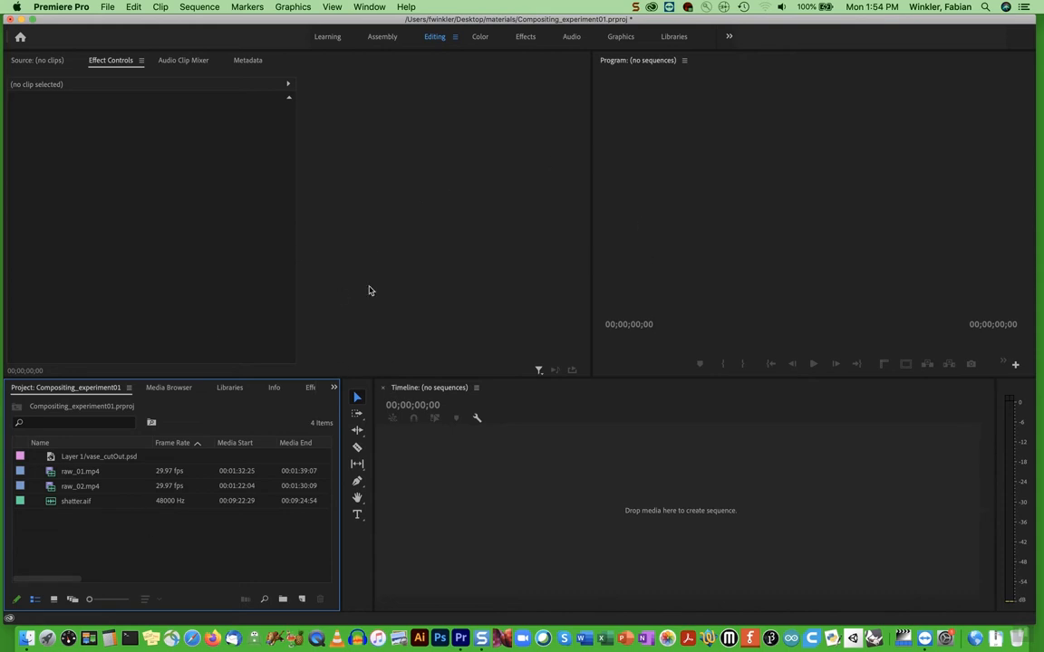
Bring the Source monitor to the front and apply the Editing workspace
click(34, 59)
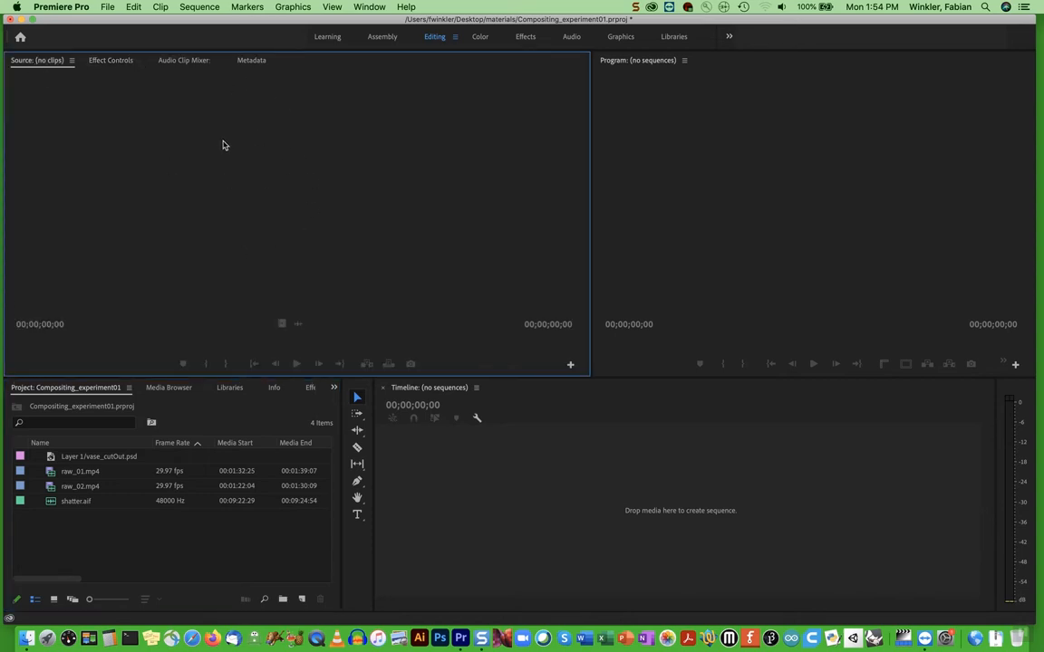
click(657, 64)
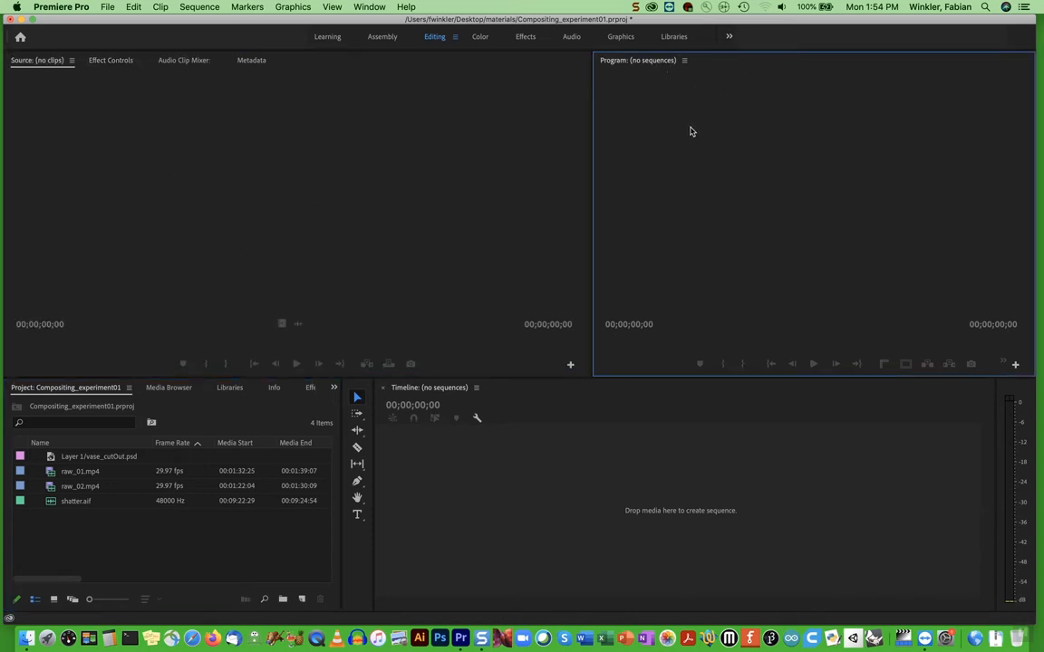
click(443, 392)
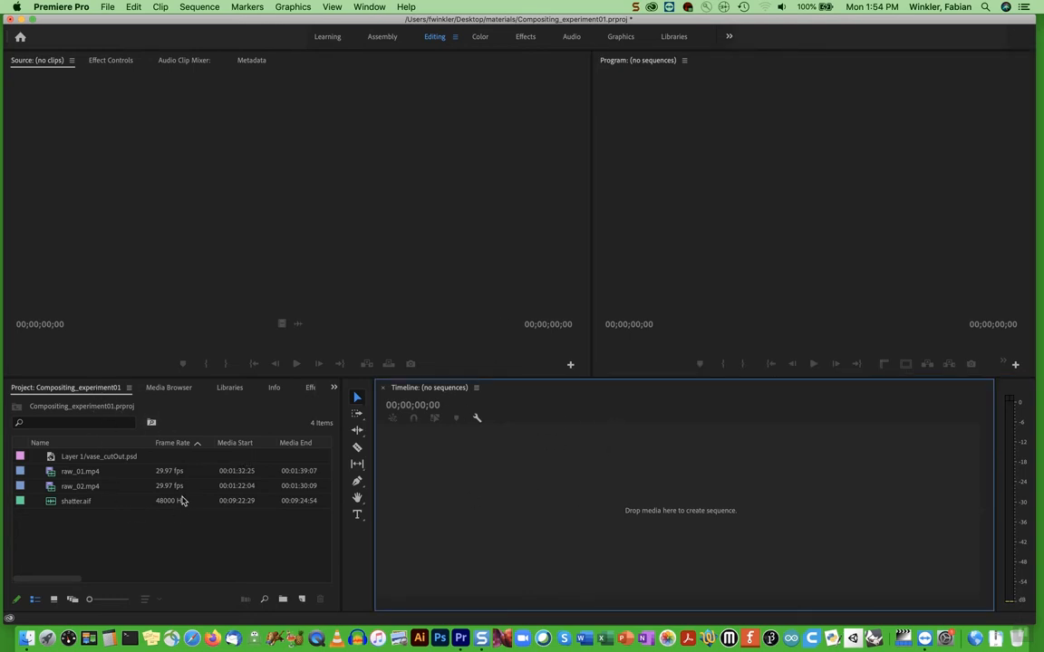
click(370, 7)
mouse_move(373, 21)
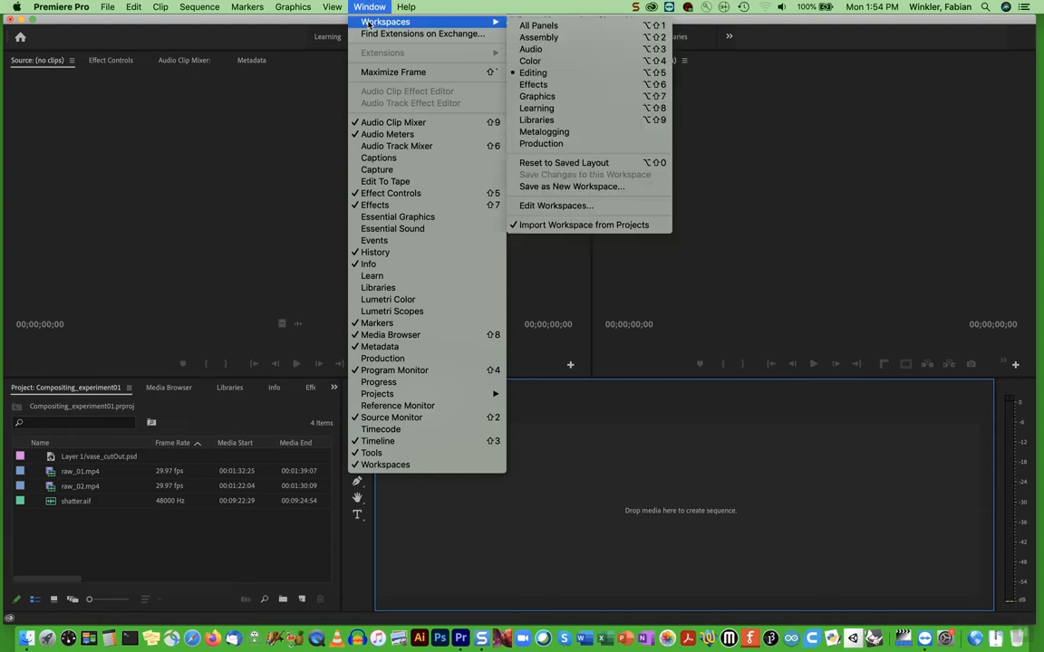
click(535, 74)
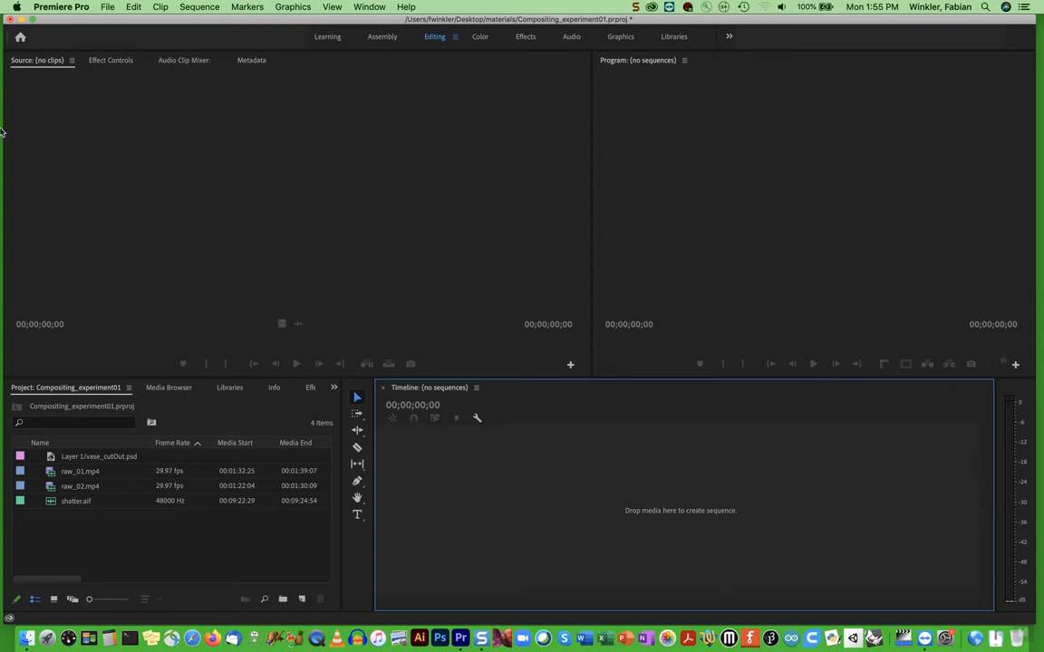
Create a new sequence from the Digital SLR preset DSLR 1080p30
click(106, 8)
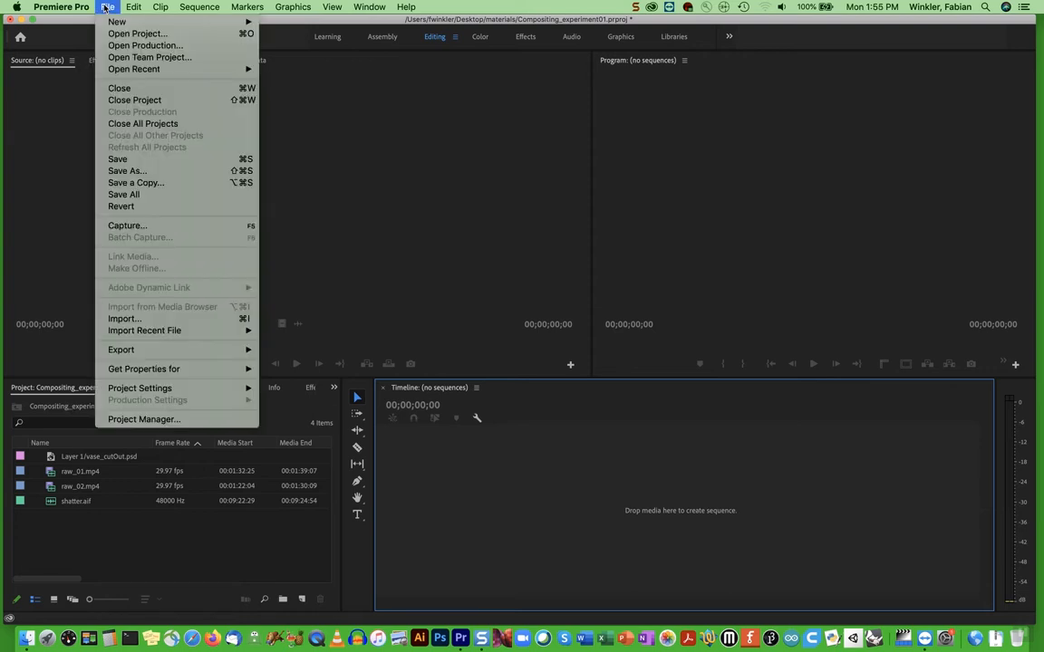
mouse_move(177, 22)
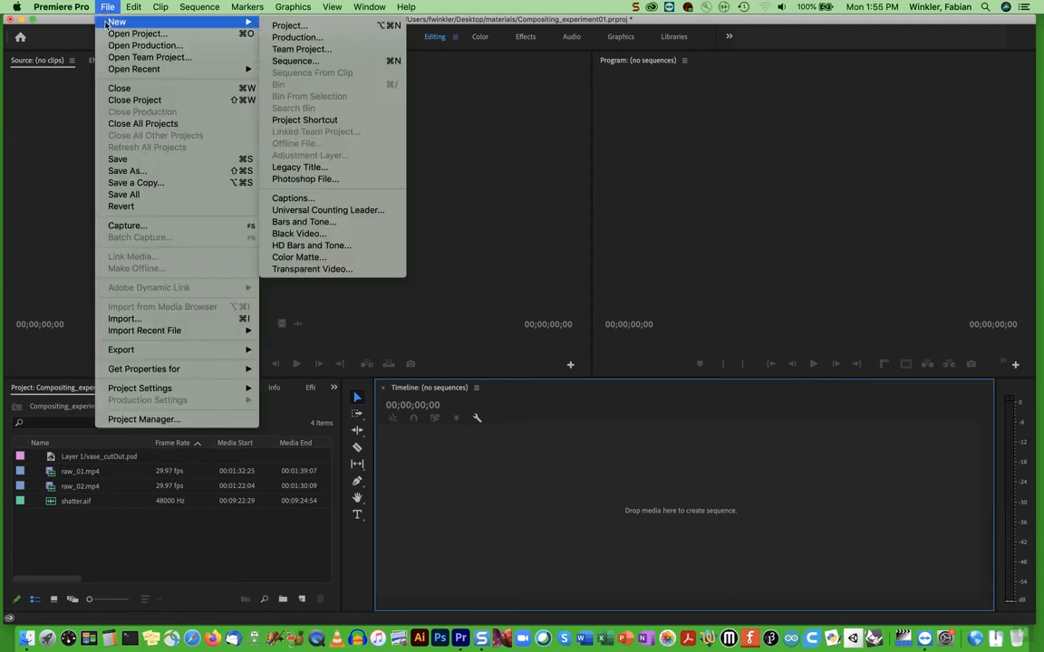
click(295, 61)
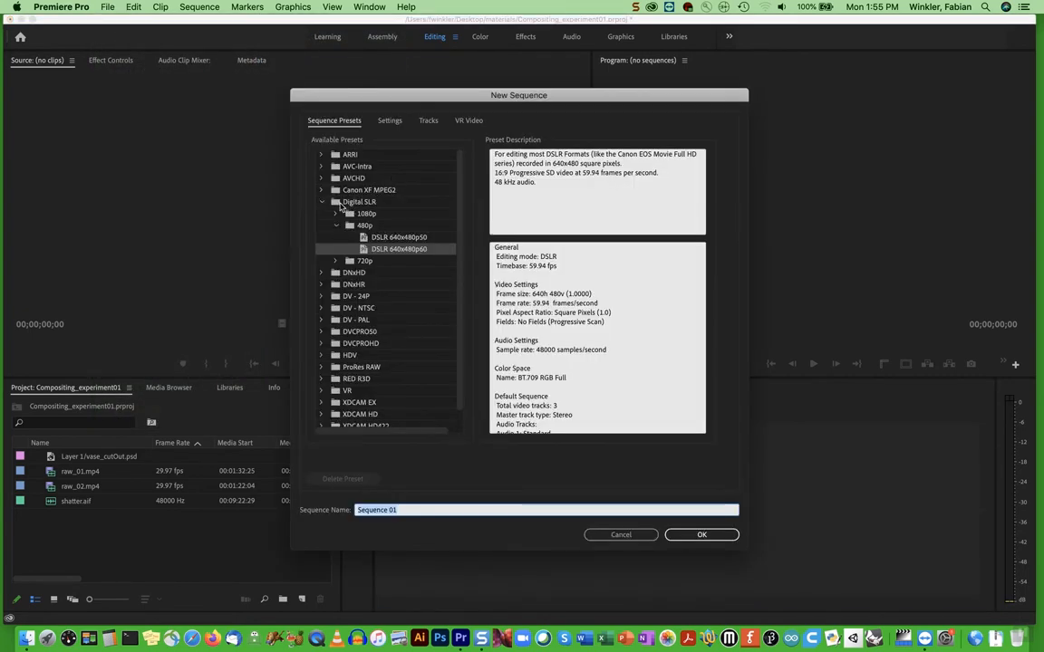
click(321, 201)
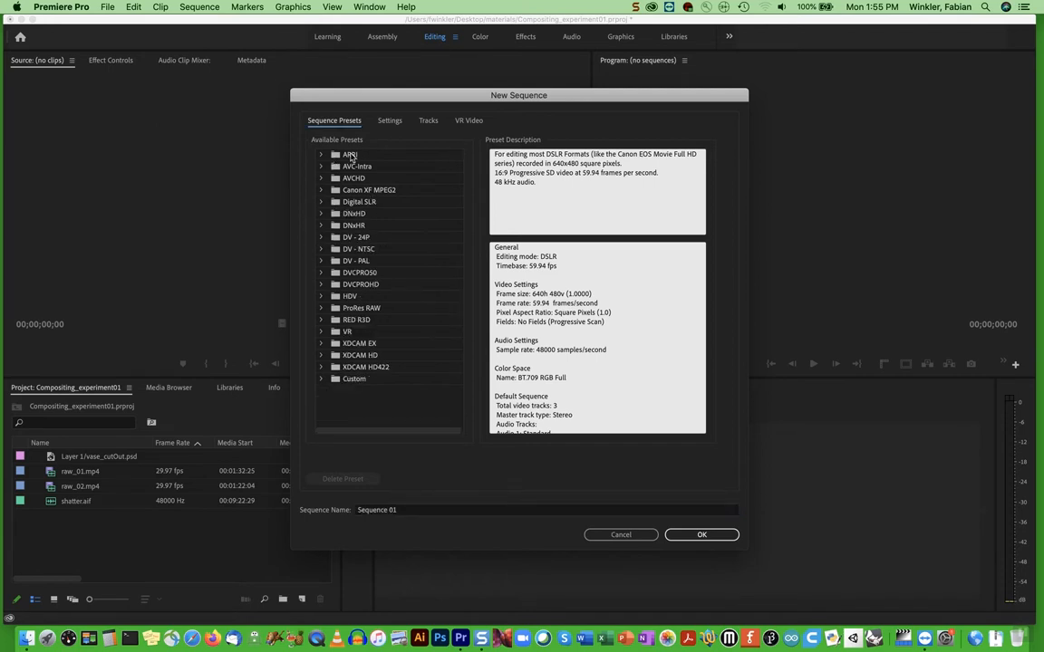
click(321, 201)
click(353, 215)
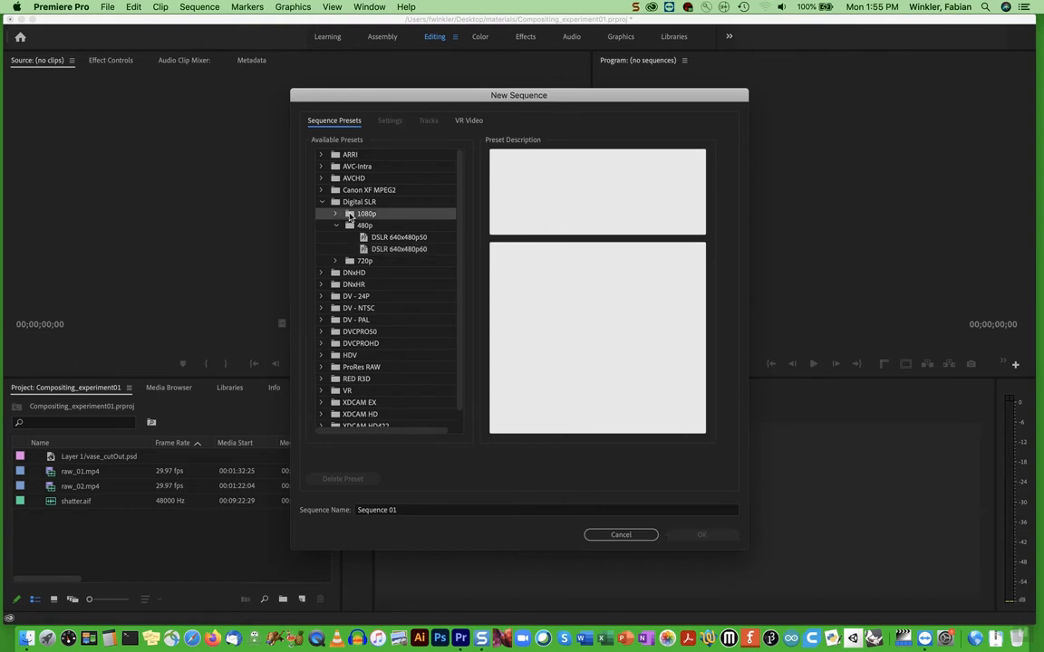
click(335, 215)
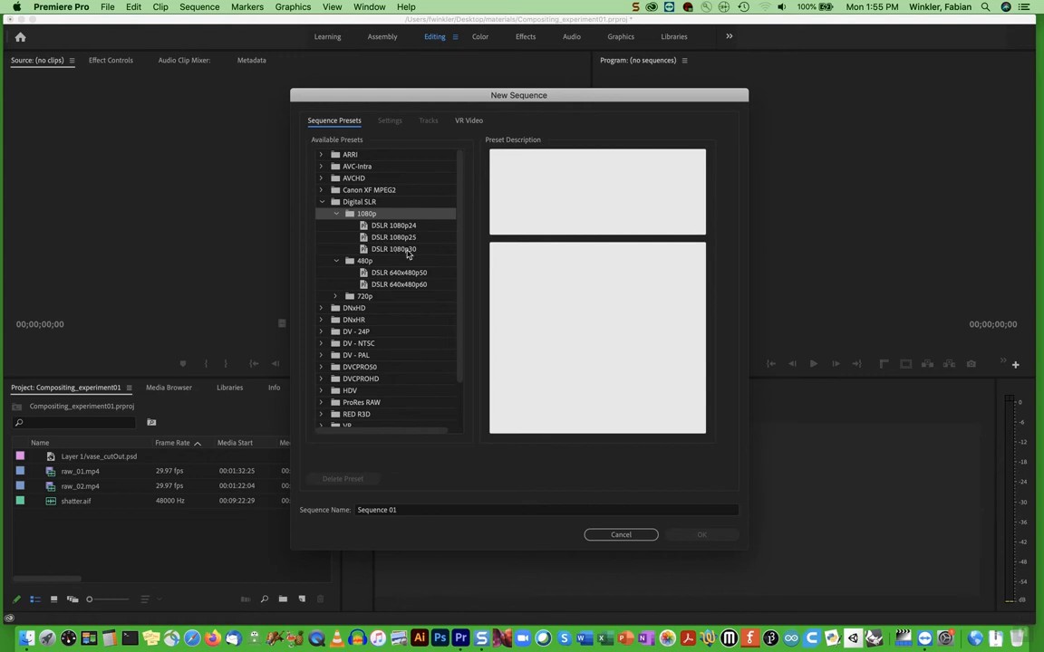
click(394, 249)
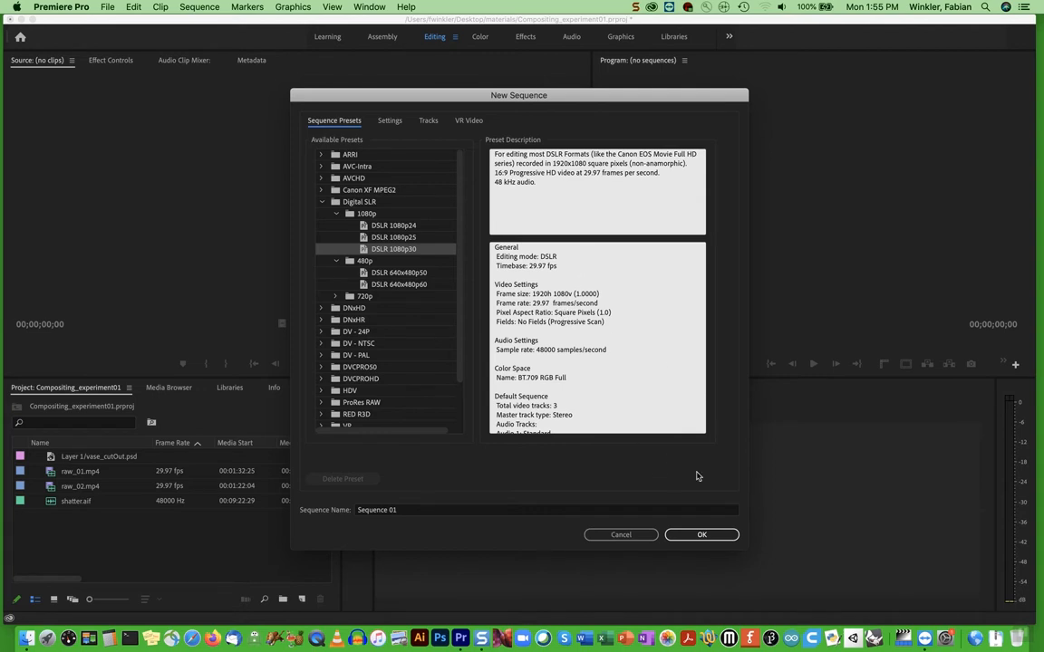
click(700, 534)
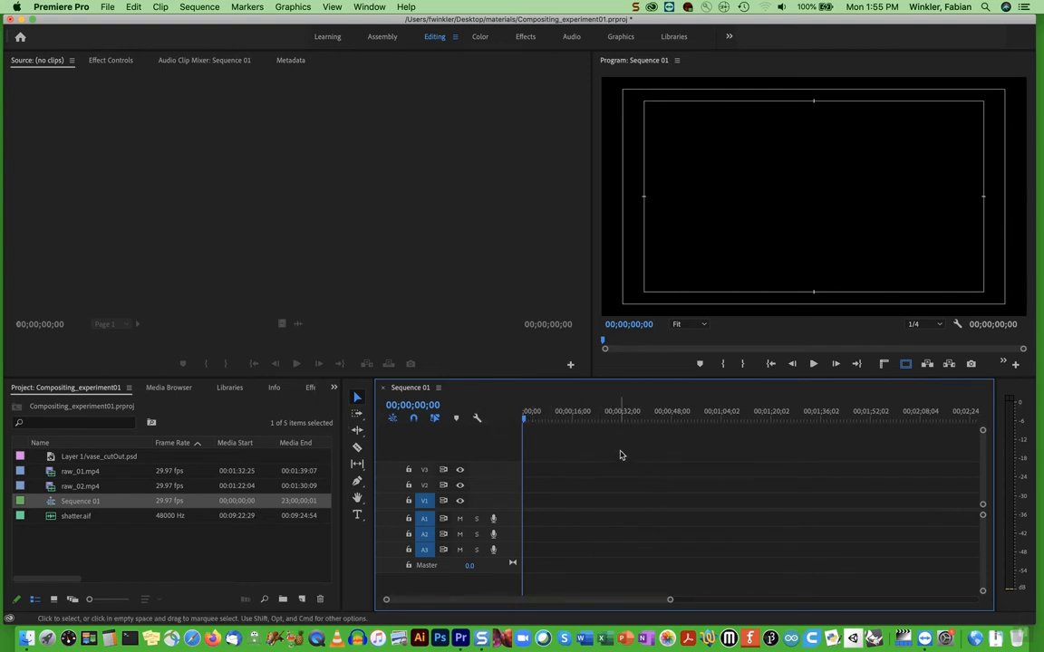
Rename the new sequence in the project as compositing_sequence
click(74, 501)
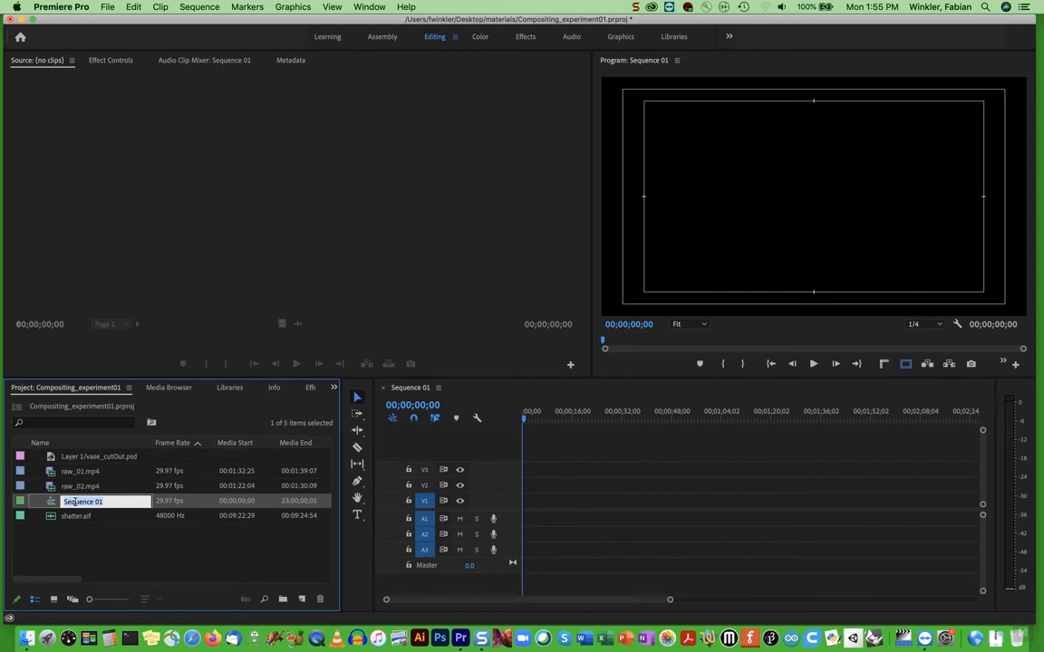
text(compositing_sequenc)
key(Return)
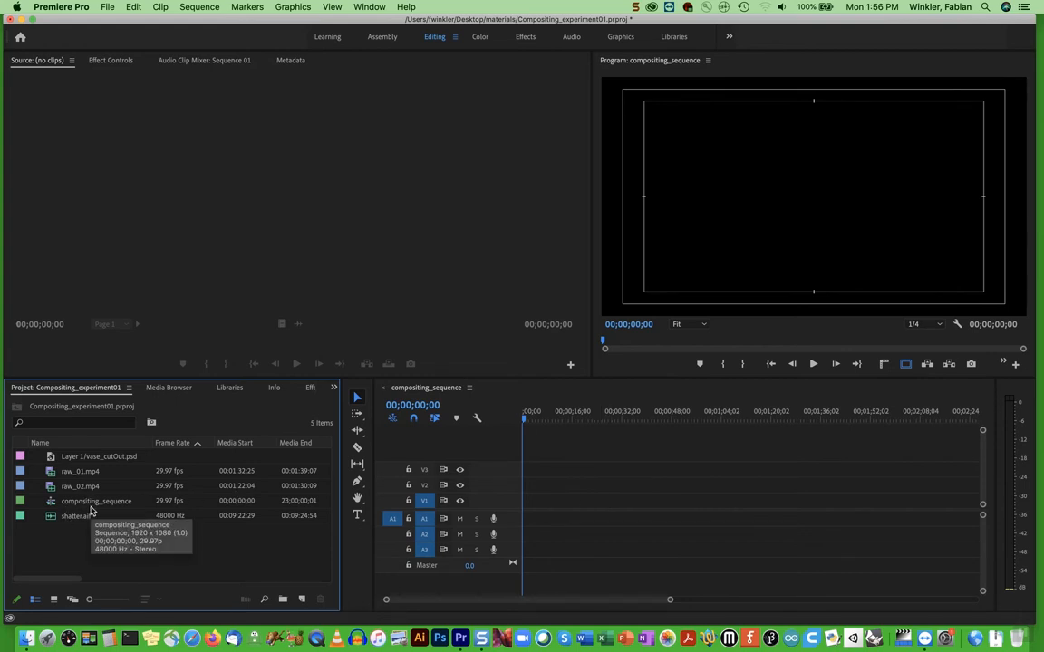
Place raw_01.mp4 at the start of tracks V1 and A1 in compositing_sequence and play back its opening
click(51, 473)
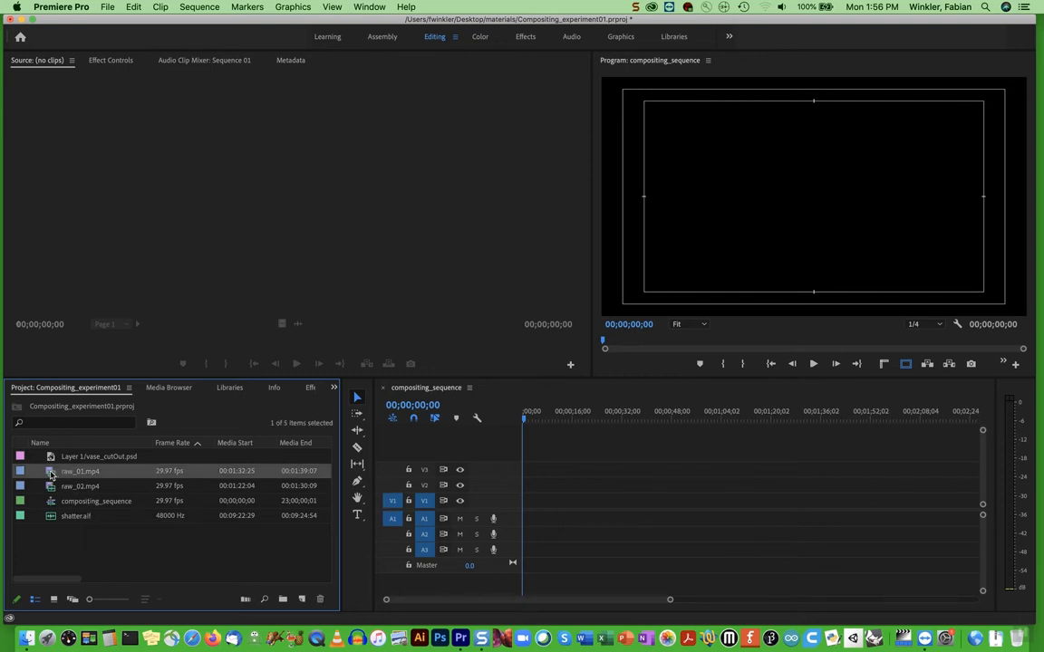
drag(51, 473, 533, 515)
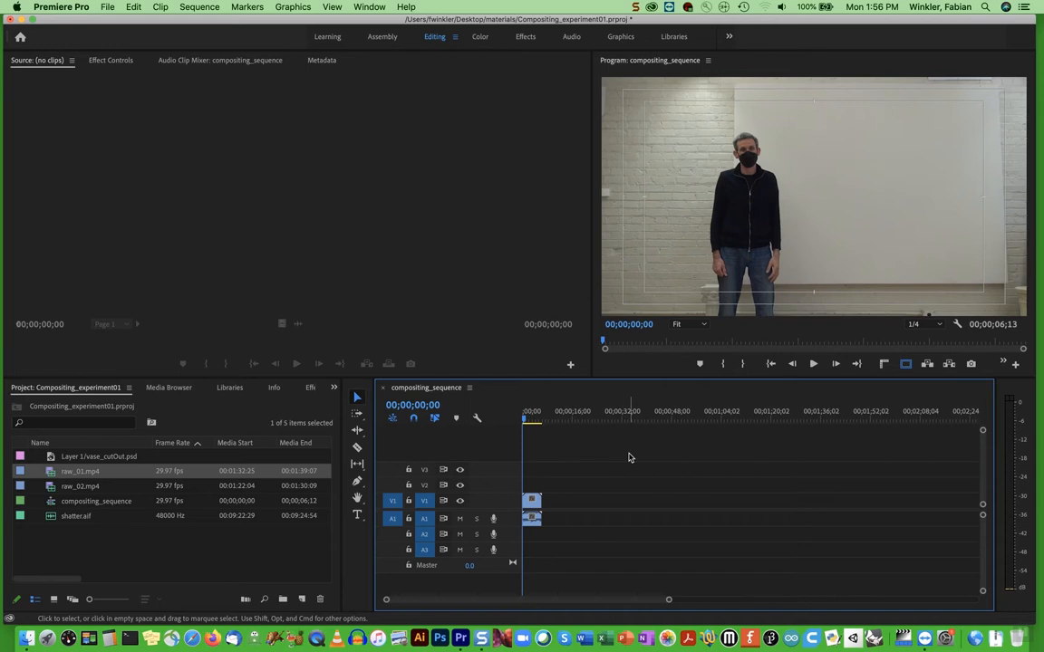
key(space)
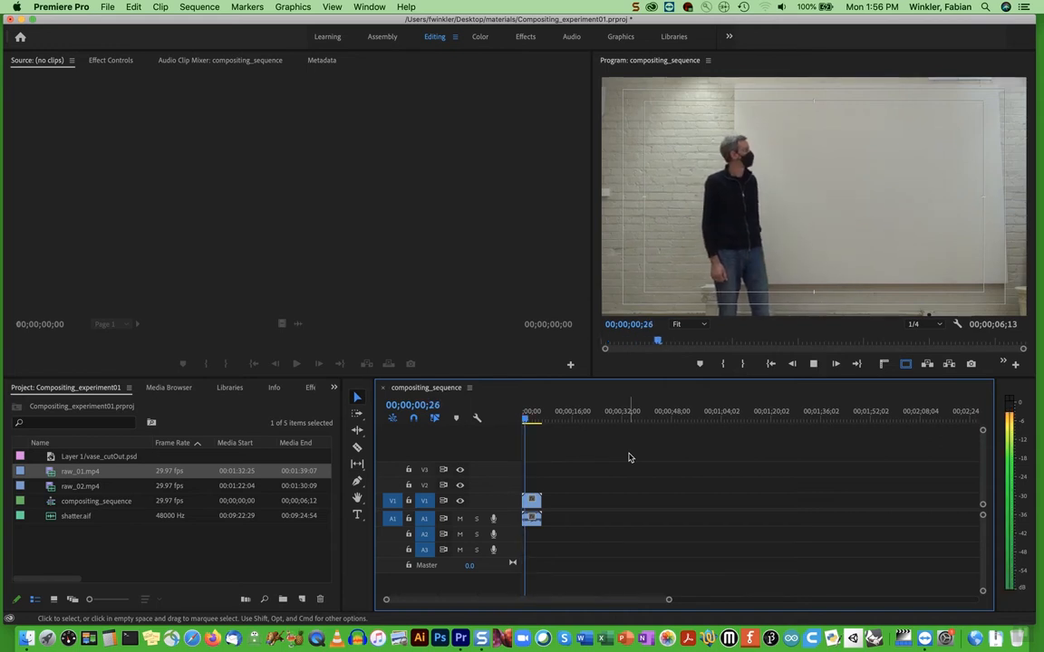
key(space)
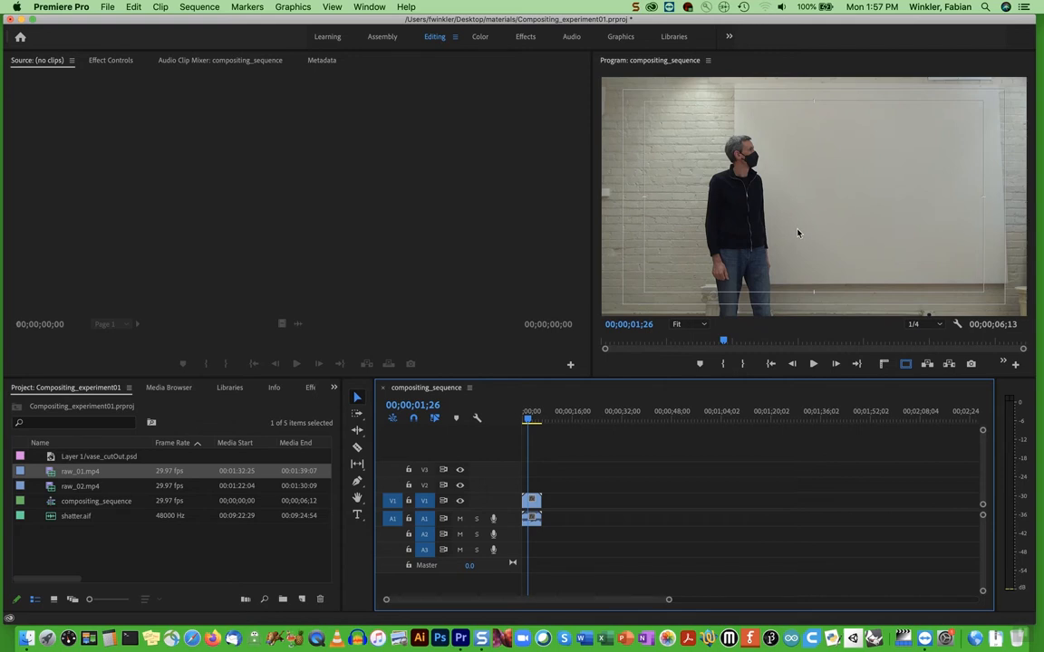
Open the raw_01.mp4 clip from the timeline and show its effect controls
click(534, 504)
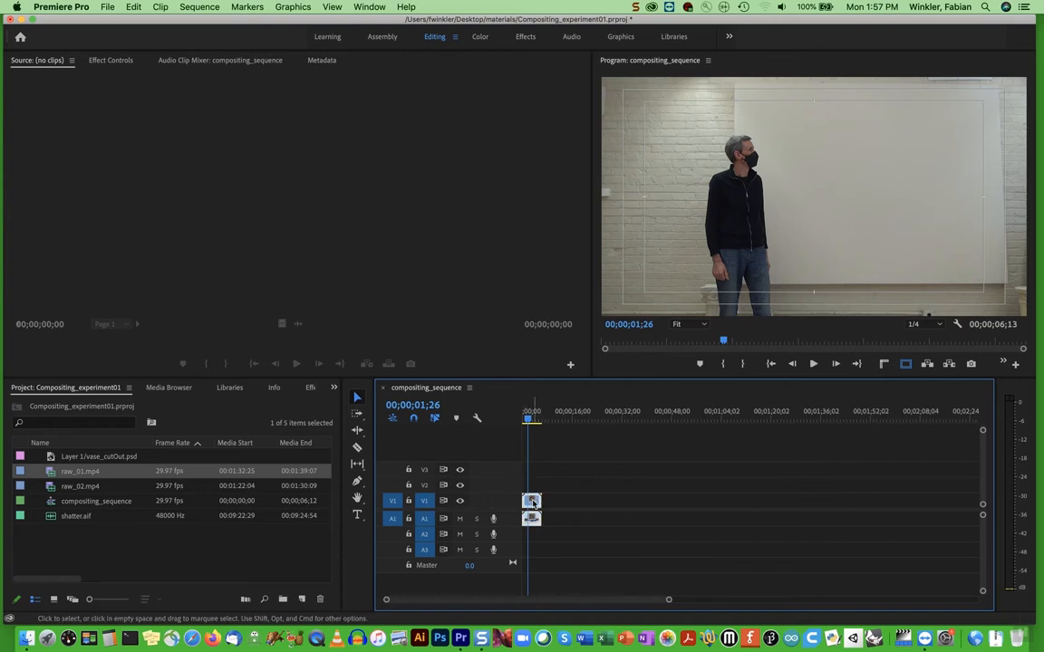
double_click(534, 504)
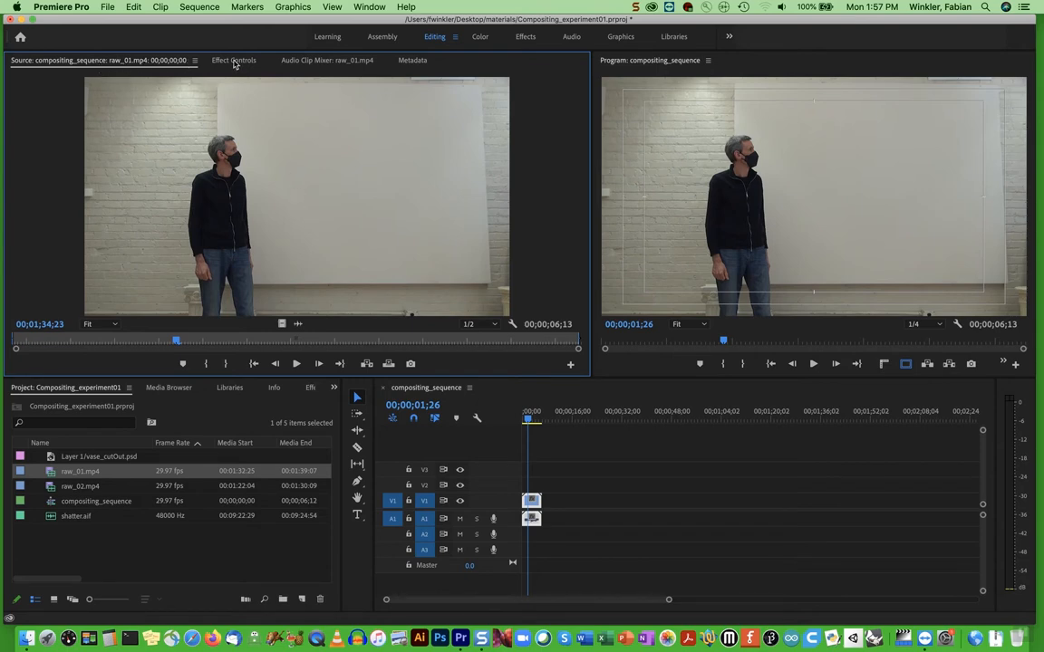
click(233, 61)
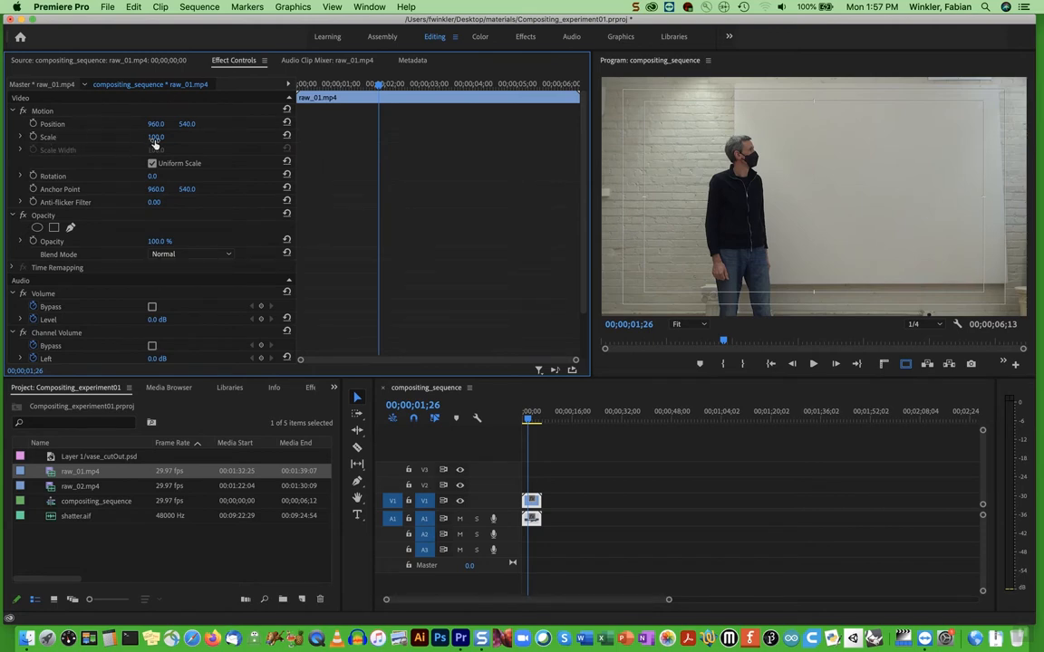
Try scaling the raw_01.mp4 clip down to 55, and restore its scale to 100
drag(156, 137, 115, 137)
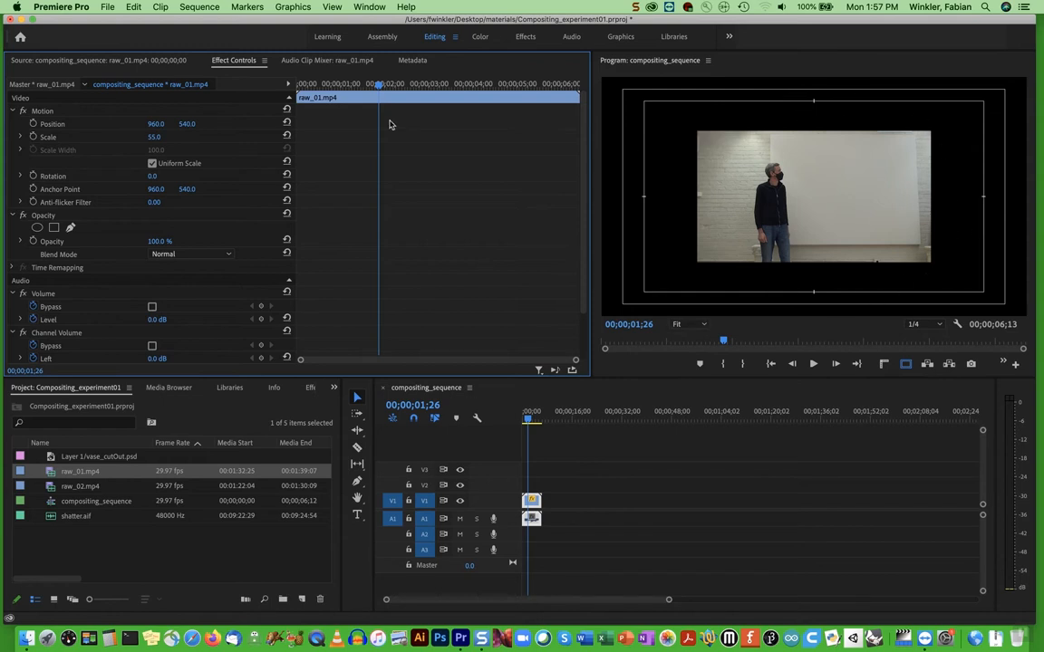
click(154, 137)
text(100)
key(Return)
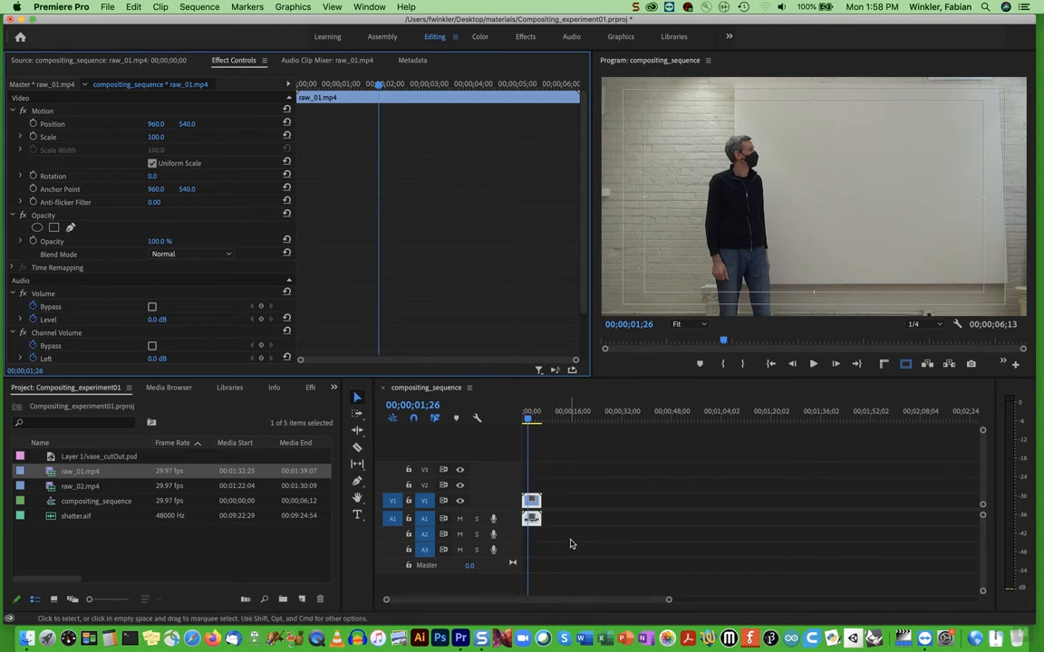
Place Layer 1/vase_cutOut.psd on track V2 of compositing_sequence, starting at 00;00;02;26
mouse_move(669, 600)
mouse_down()
mouse_move(685, 602)
mouse_move(669, 600)
mouse_up()
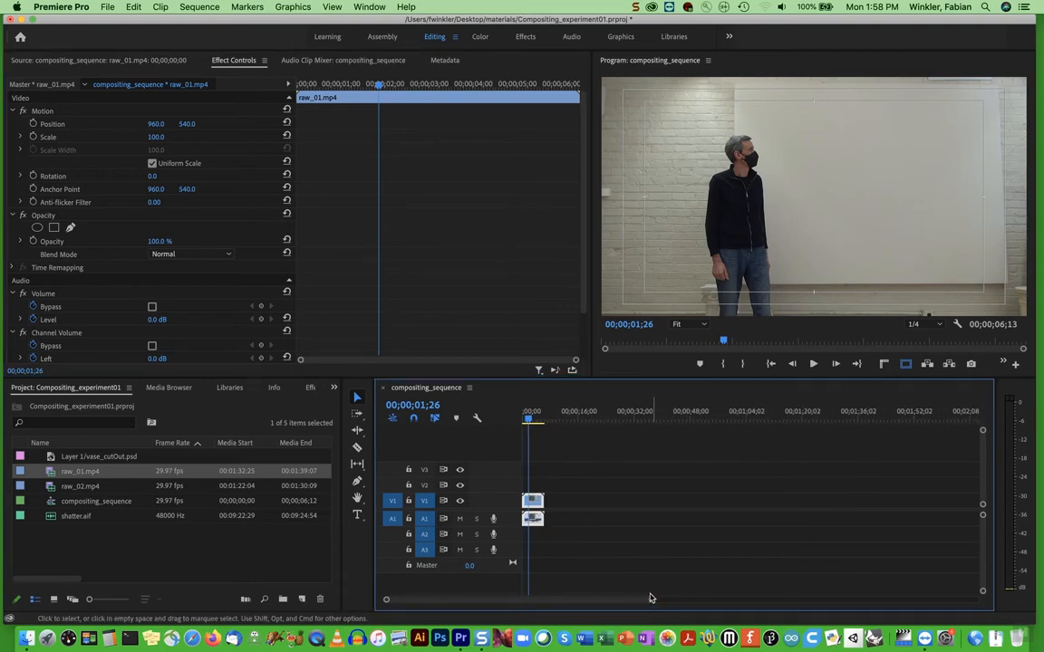
drag(651, 602, 575, 601)
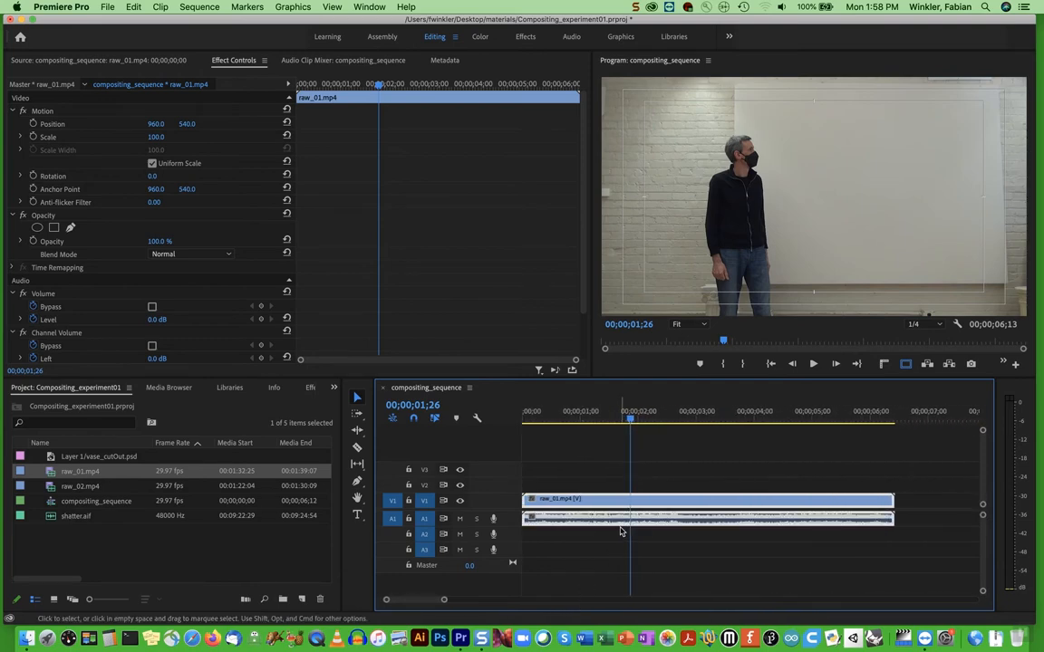
drag(632, 422, 689, 426)
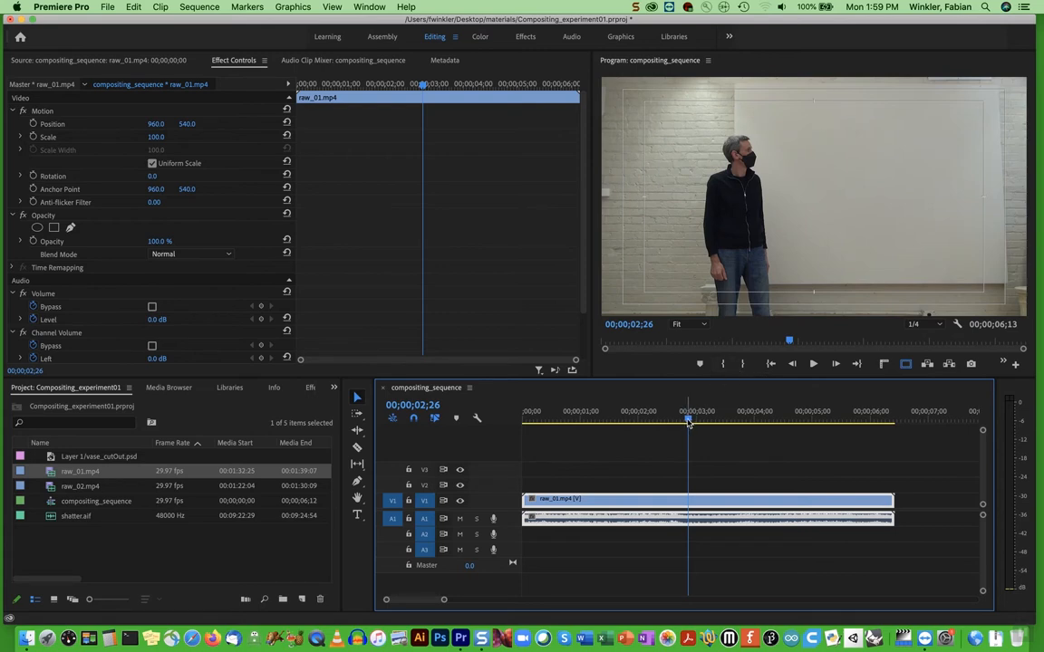
click(76, 457)
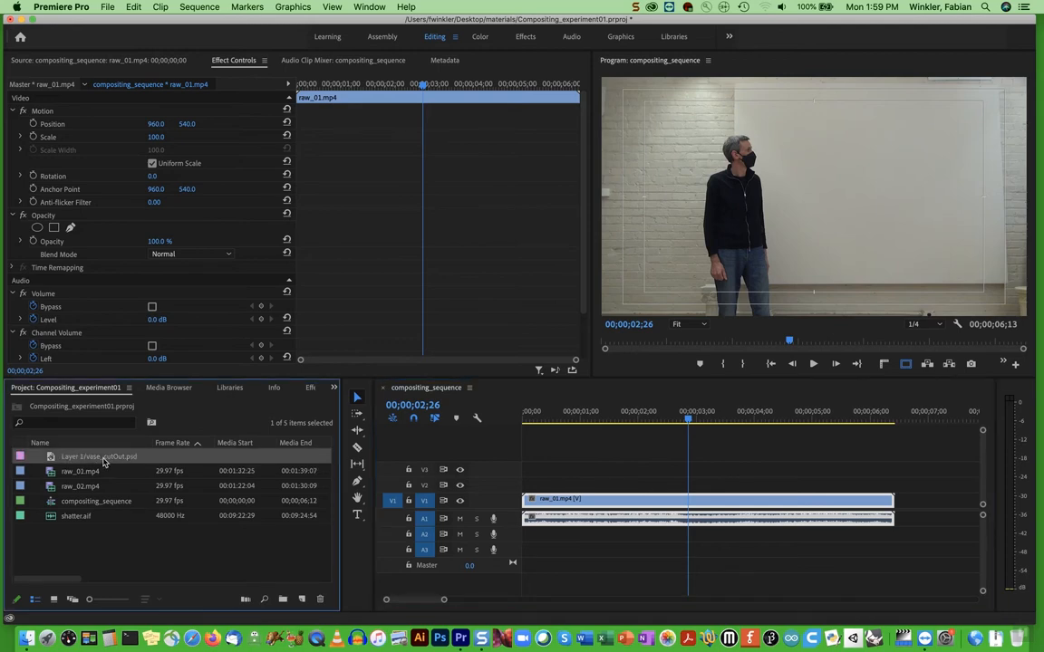
drag(51, 461, 689, 486)
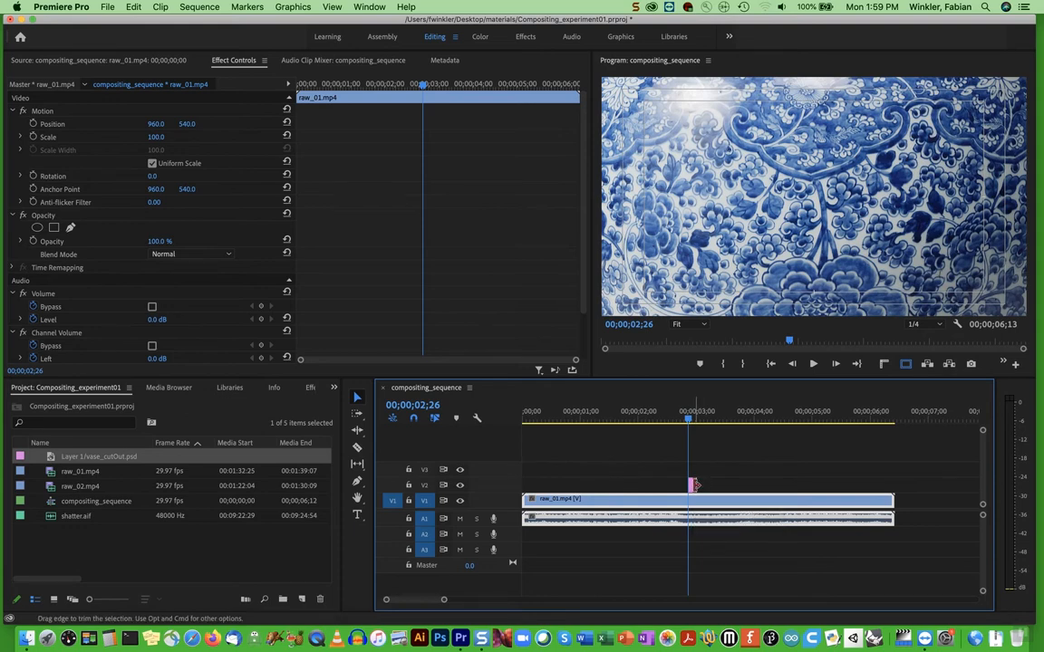
Extend the end of the vase clip on V2 to a clip duration of 00;00;01;15
drag(695, 486, 779, 485)
drag(689, 418, 711, 419)
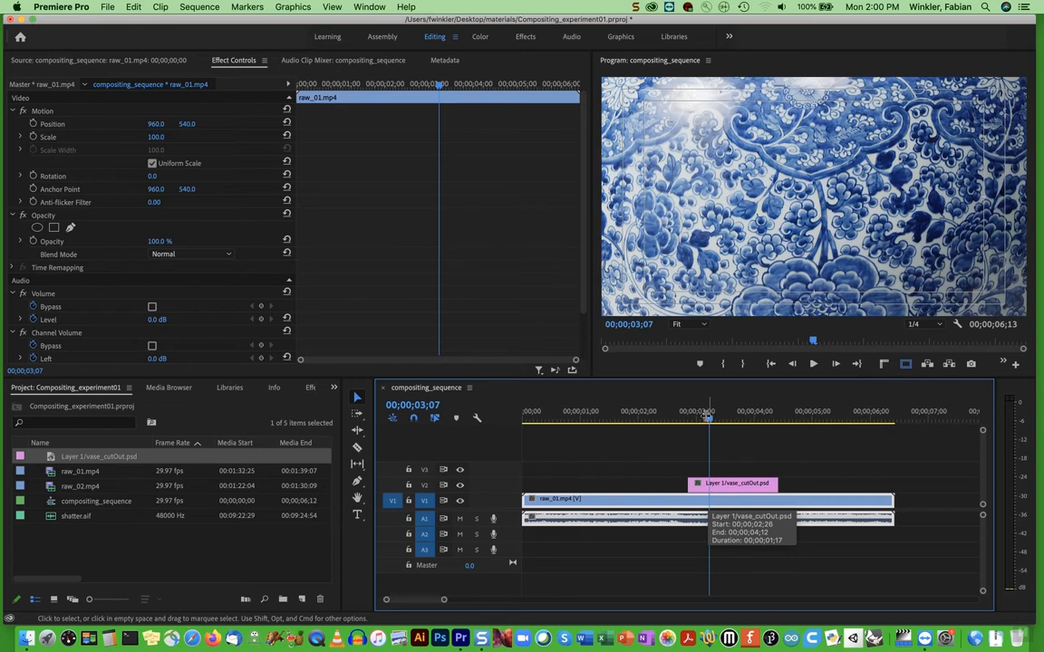
drag(711, 419, 700, 422)
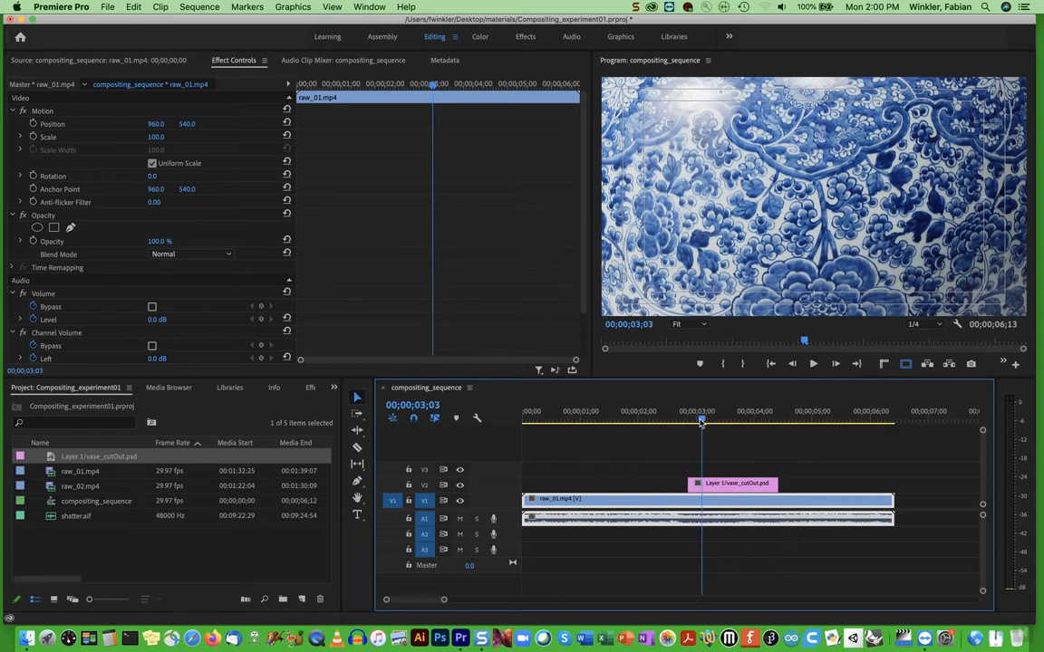
drag(769, 485, 812, 486)
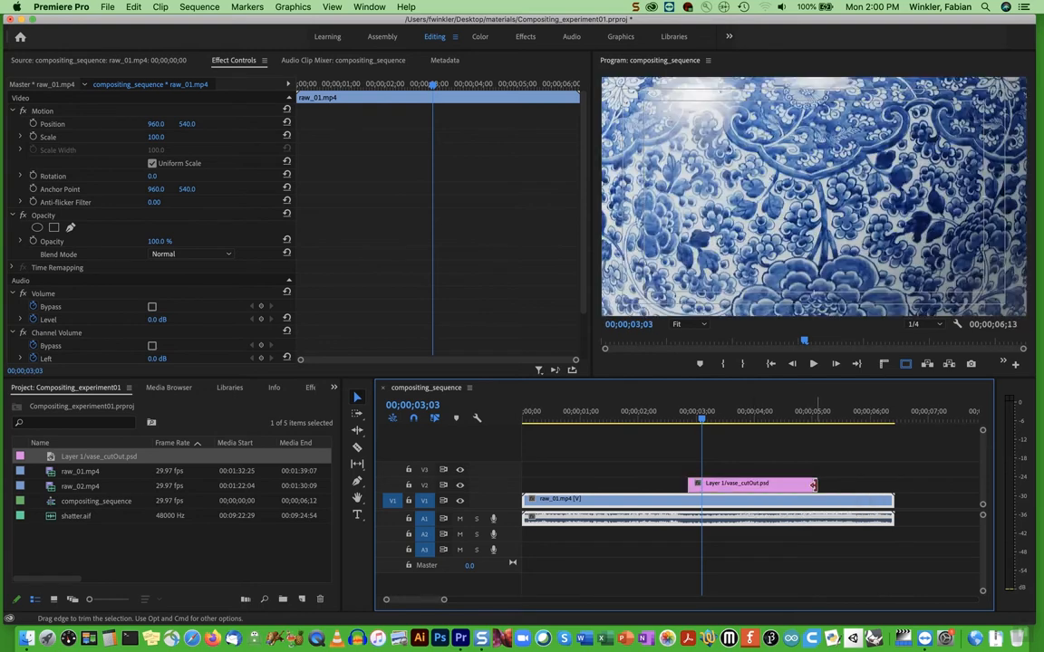
drag(813, 485, 769, 485)
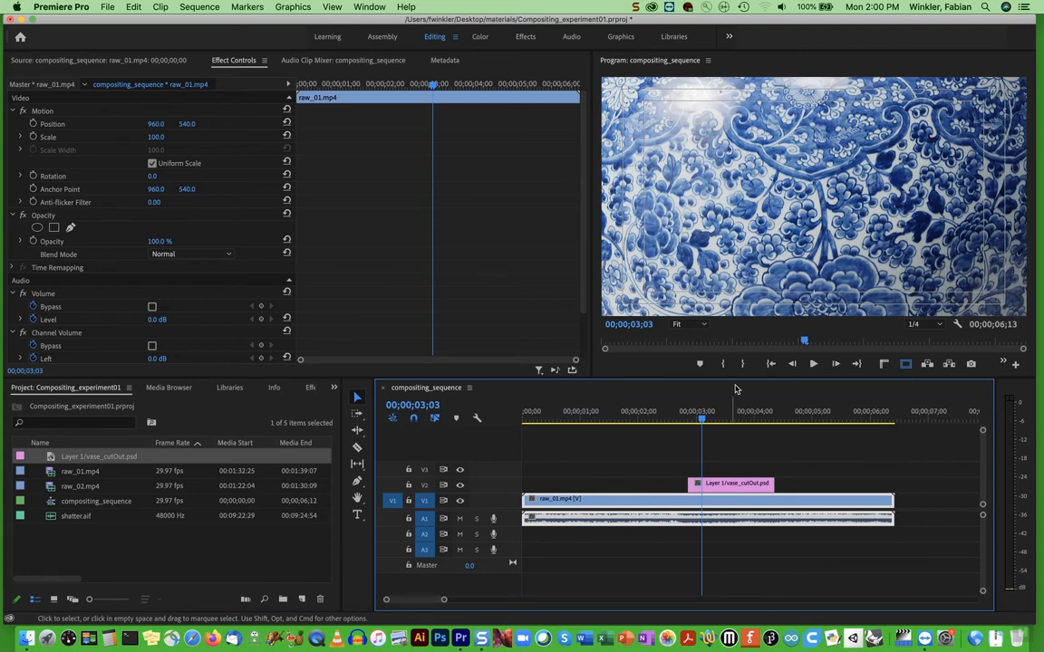
Show the effect controls of the vase clip on V2 and set its scale to 10
double_click(732, 485)
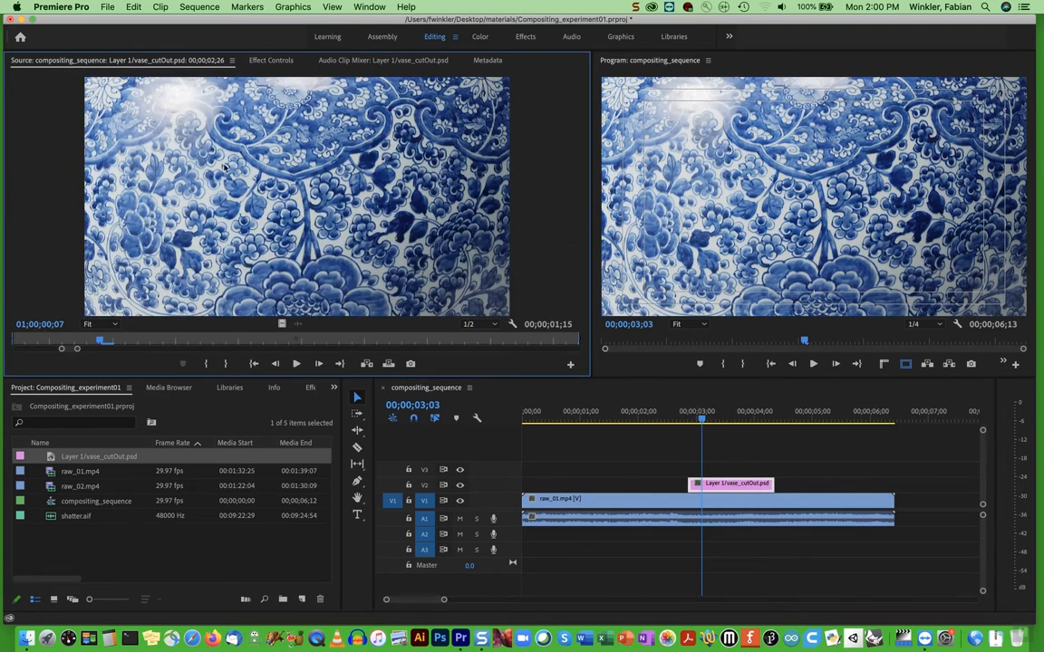
click(272, 60)
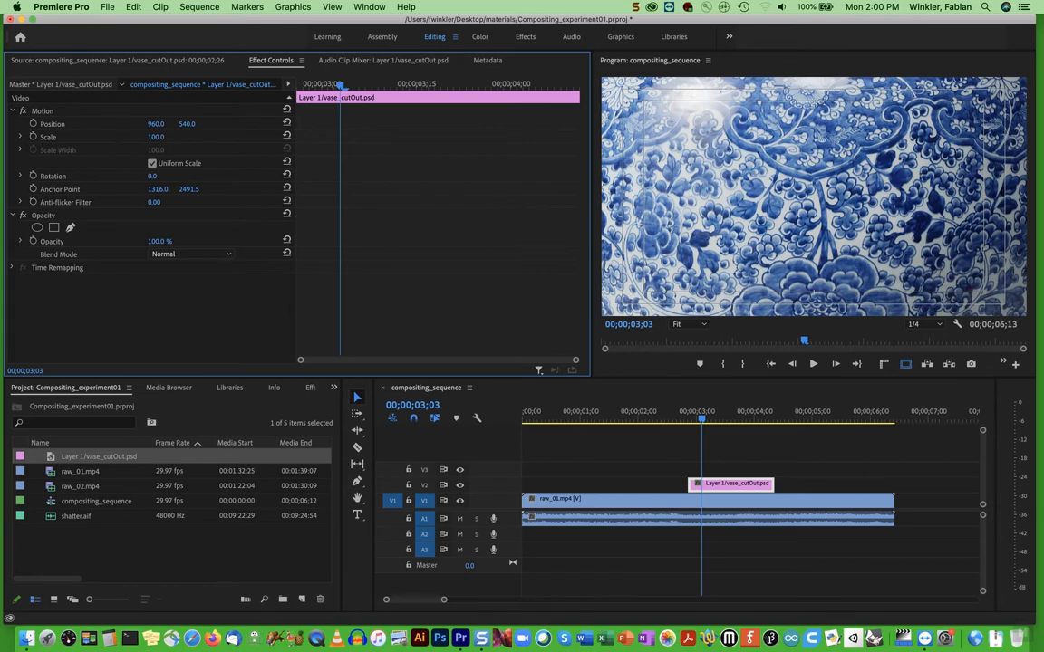
drag(155, 136, 75, 137)
click(159, 137)
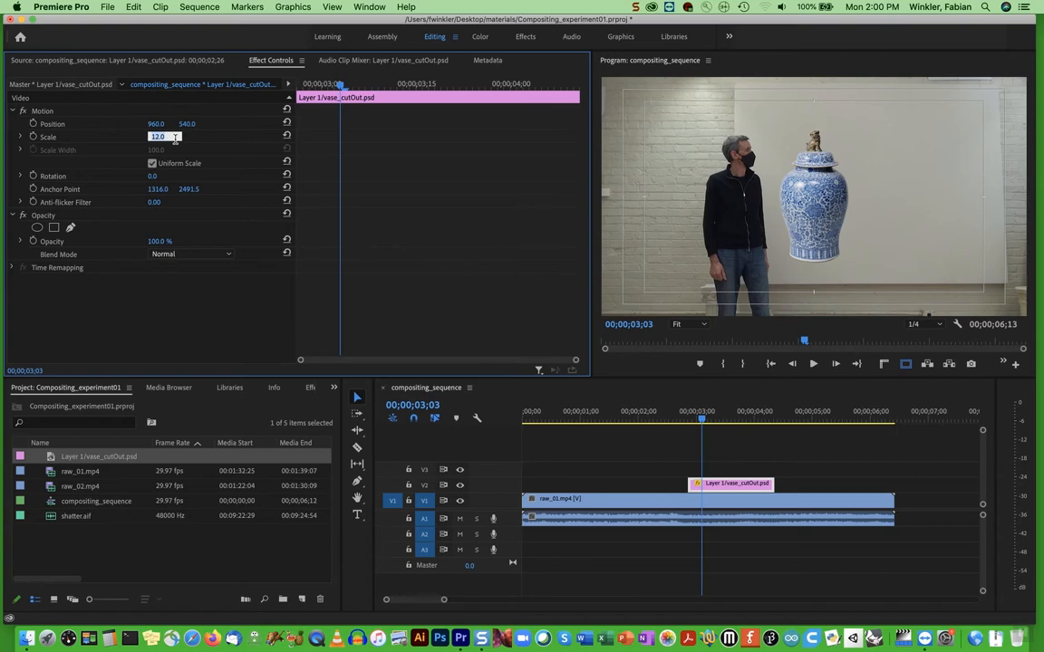
text(10)
key(Return)
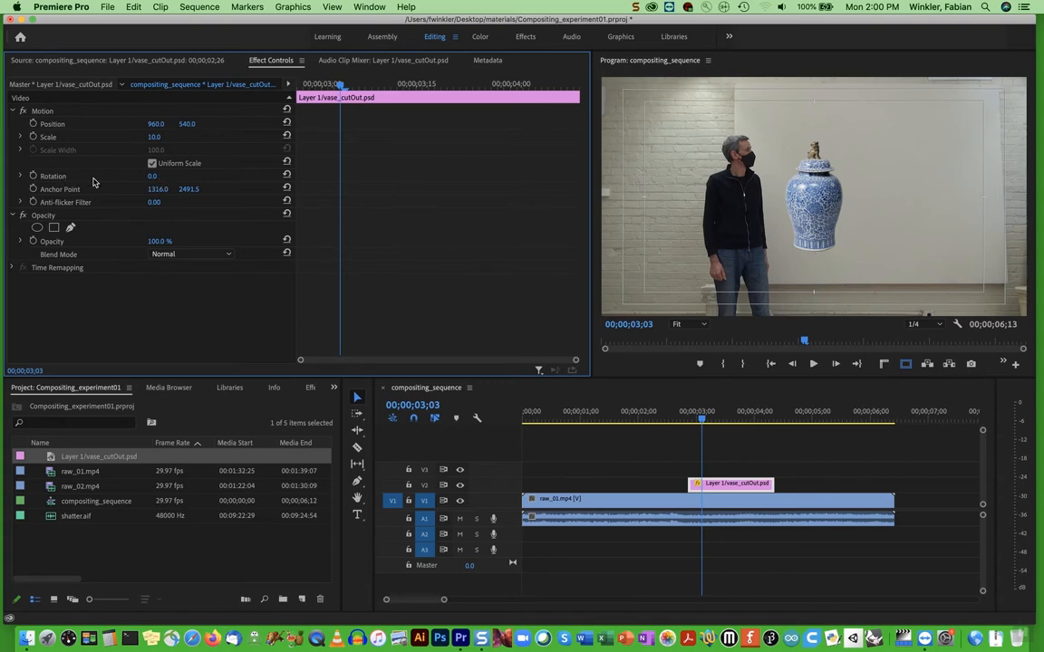
Set the rotation of the vase clip to 15°
drag(152, 176, 162, 176)
click(155, 177)
text(15)
key(Return)
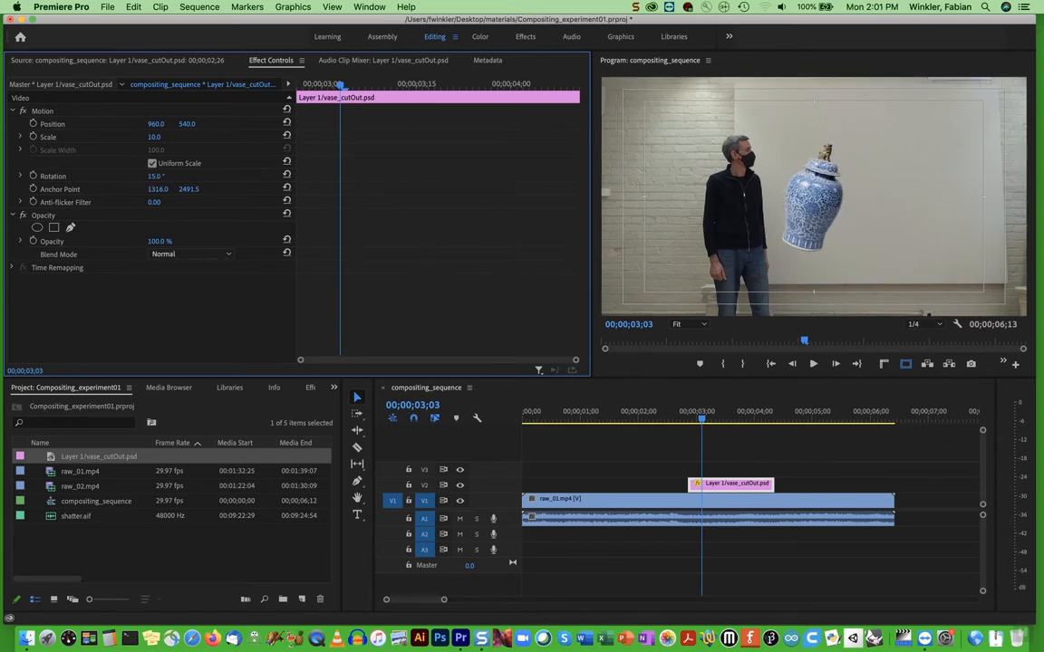
Try resizing and moving the vase freehand in the program view, and set its scale back to 10
click(805, 206)
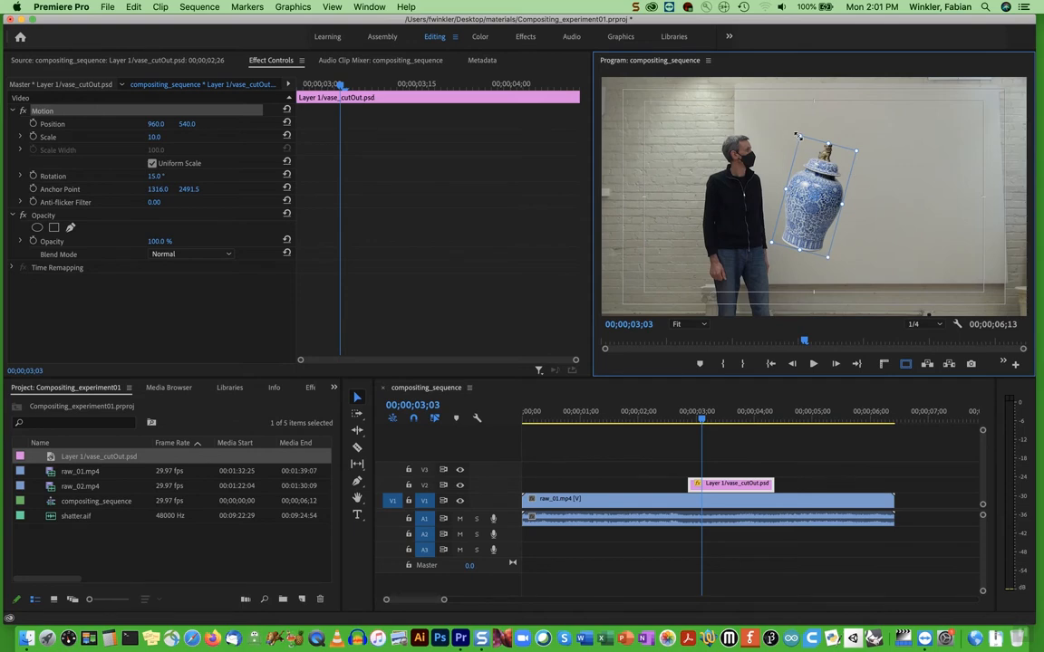
drag(797, 135, 798, 126)
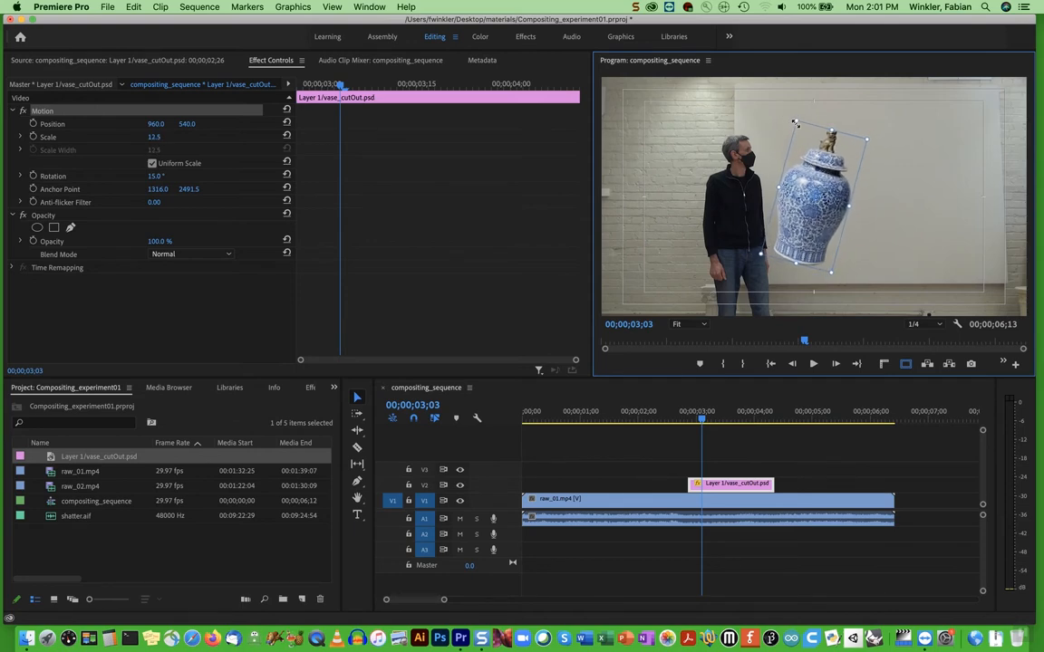
drag(809, 197, 832, 218)
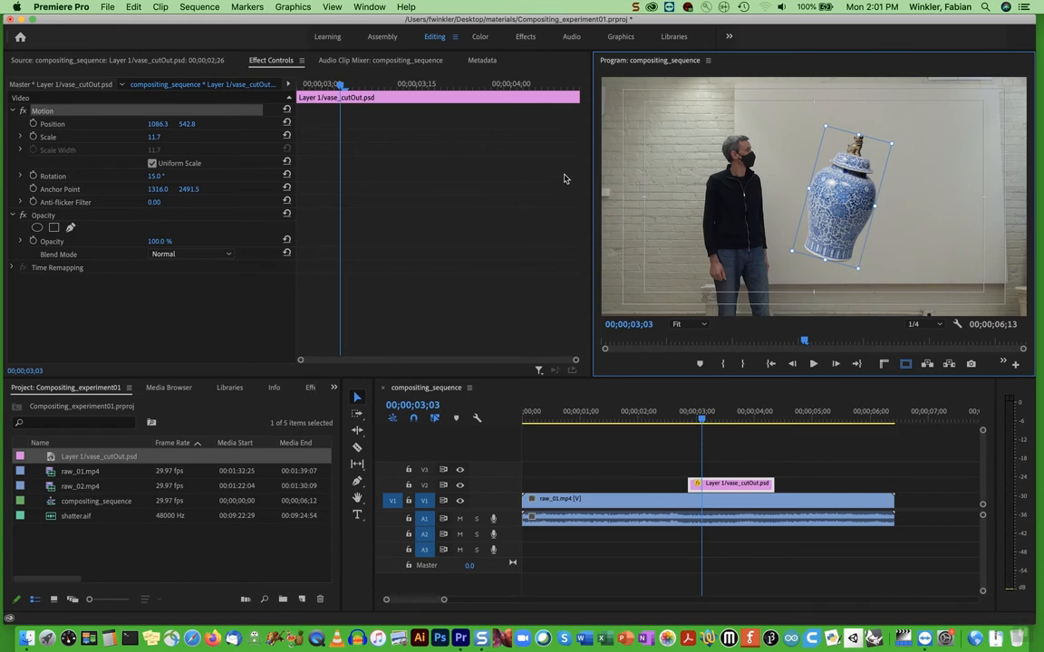
click(159, 135)
text(10)
key(Return)
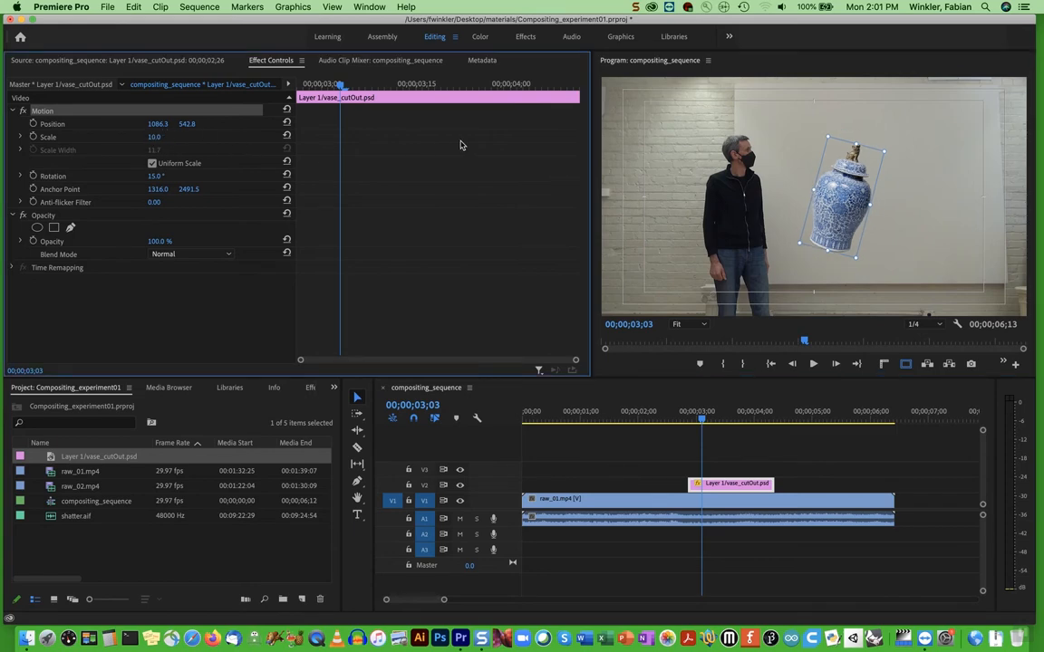
Move the vase up and out of the frame in the program view, to about position 1395, -245
drag(840, 211, 872, 153)
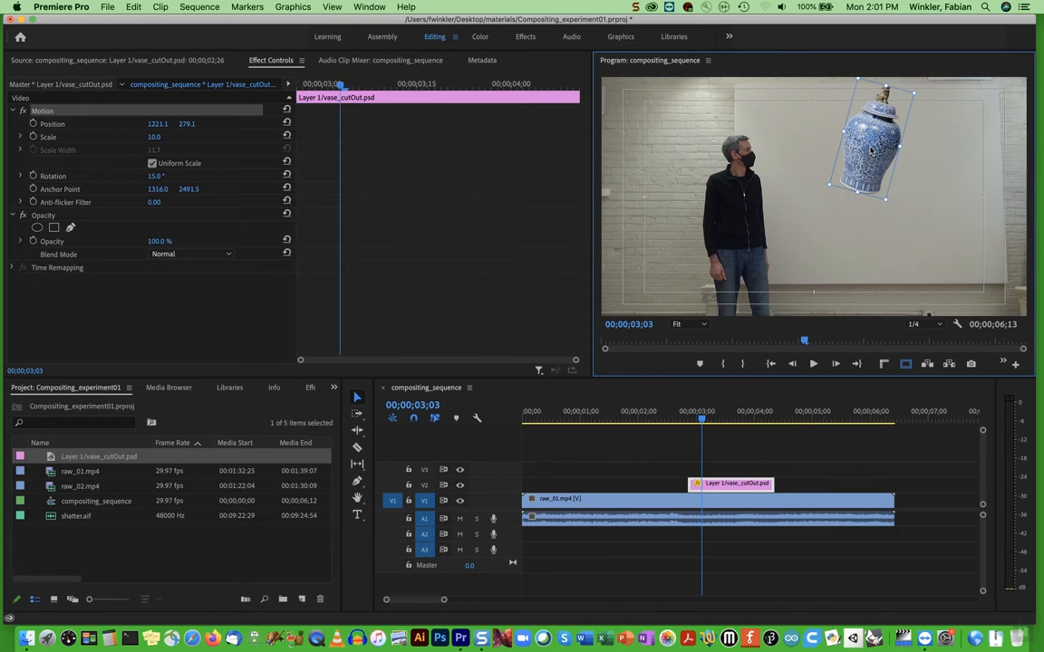
drag(862, 173, 891, 77)
drag(895, 68, 901, 57)
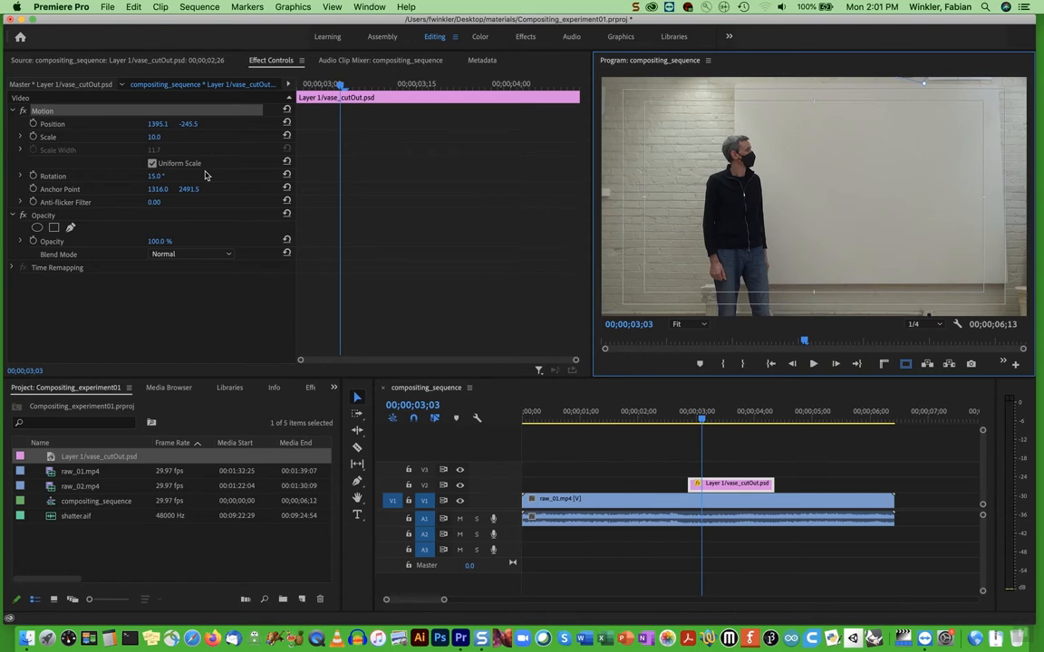
Show the vase clip's effect controls and start animating Position with a keyframe at 00;00;03;03
double_click(722, 489)
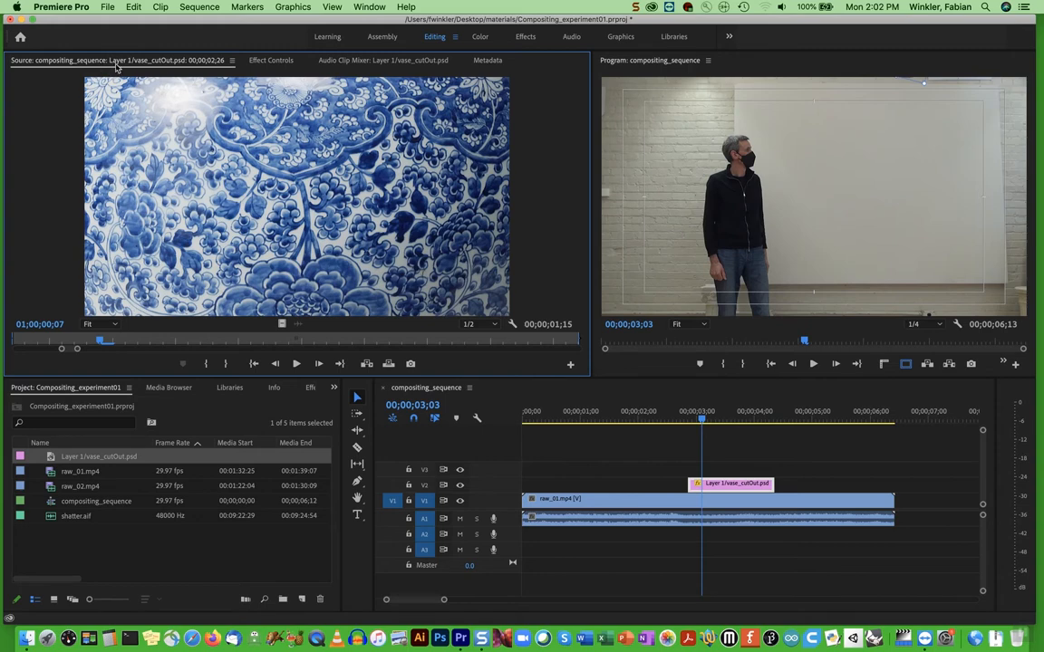
click(270, 60)
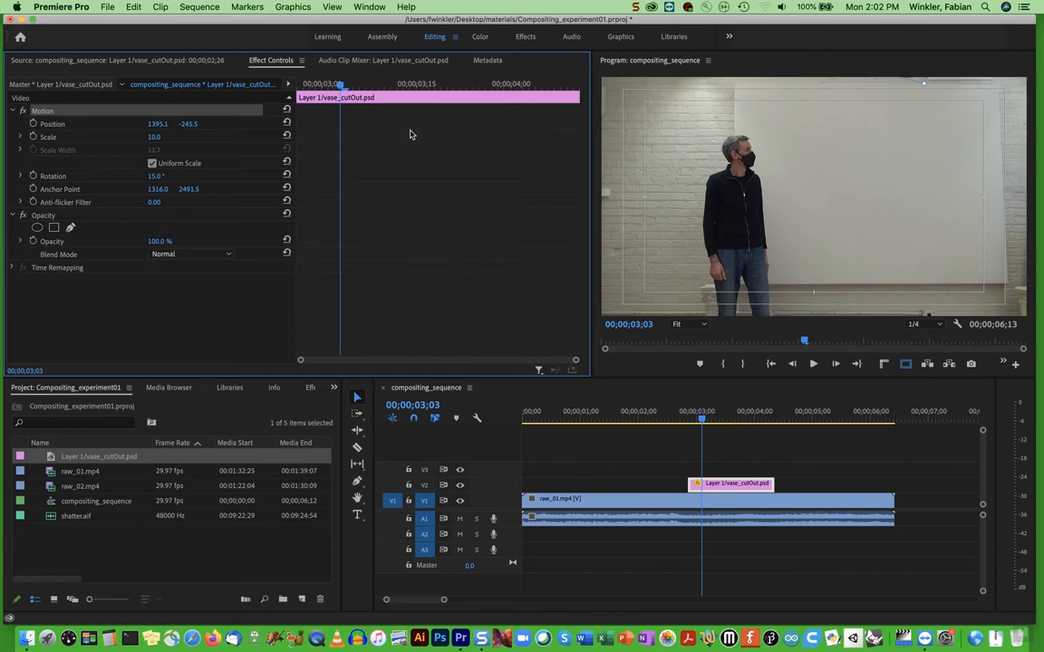
click(33, 123)
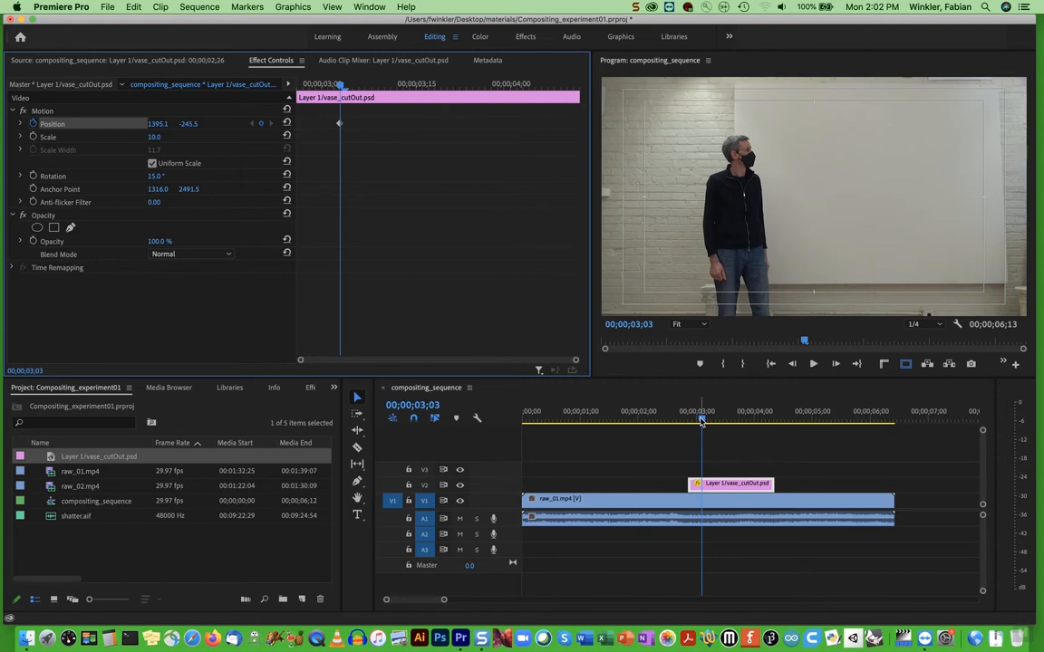
Add a second Position keyframe at 00;00;03;18 with the vase below the frame, setting its vertical position to 1313.5
drag(702, 420, 739, 423)
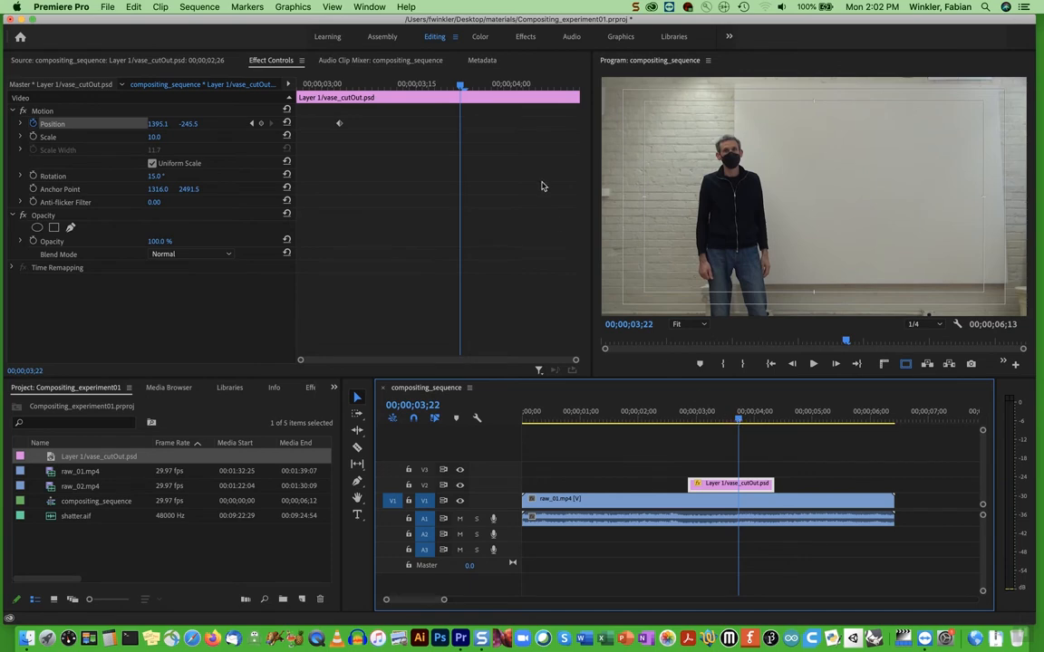
drag(460, 87, 340, 87)
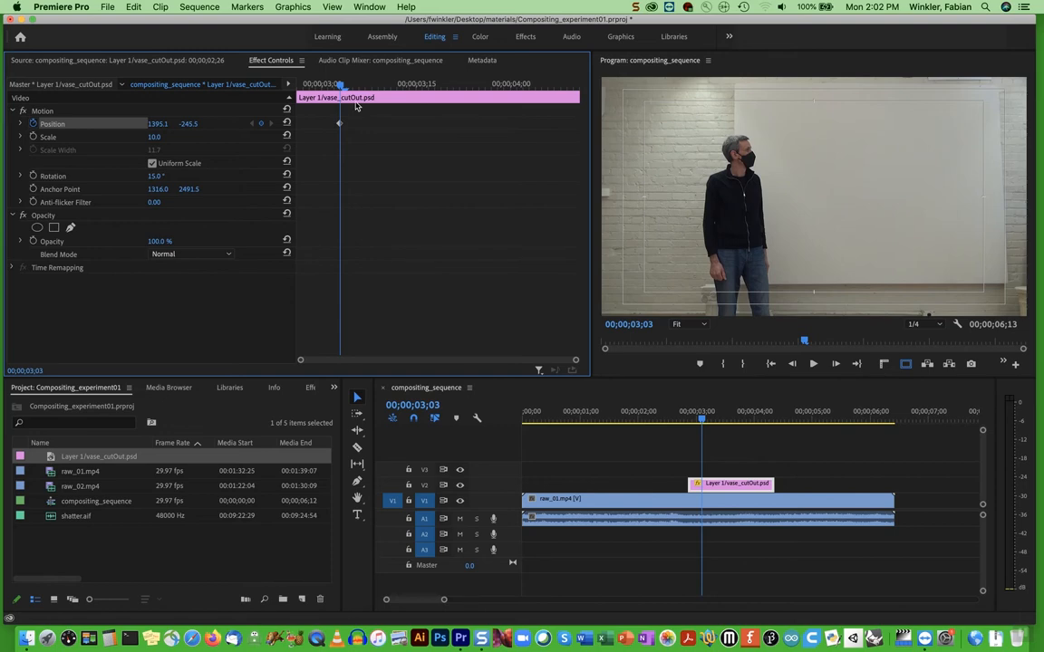
drag(340, 84, 429, 85)
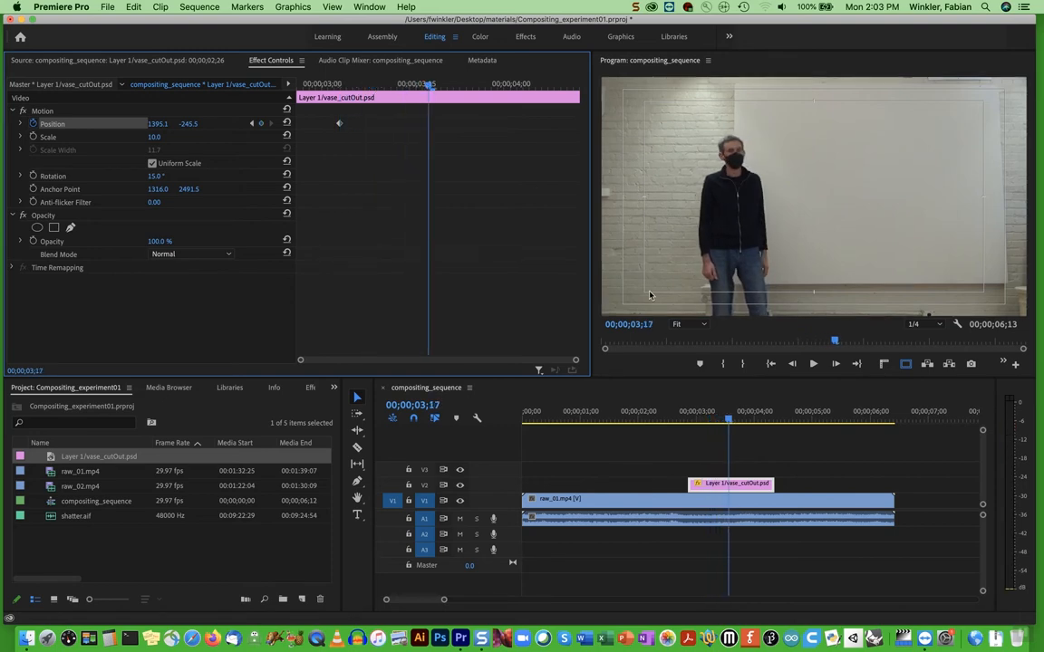
mouse_move(730, 422)
mouse_down()
mouse_move(739, 422)
mouse_move(730, 423)
mouse_up()
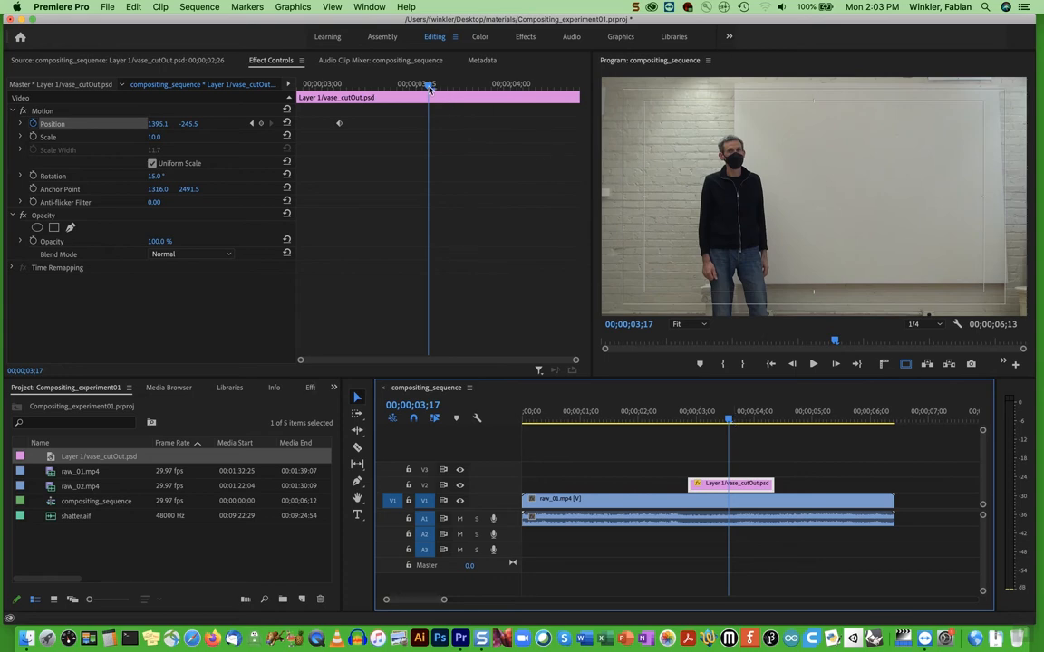
click(729, 421)
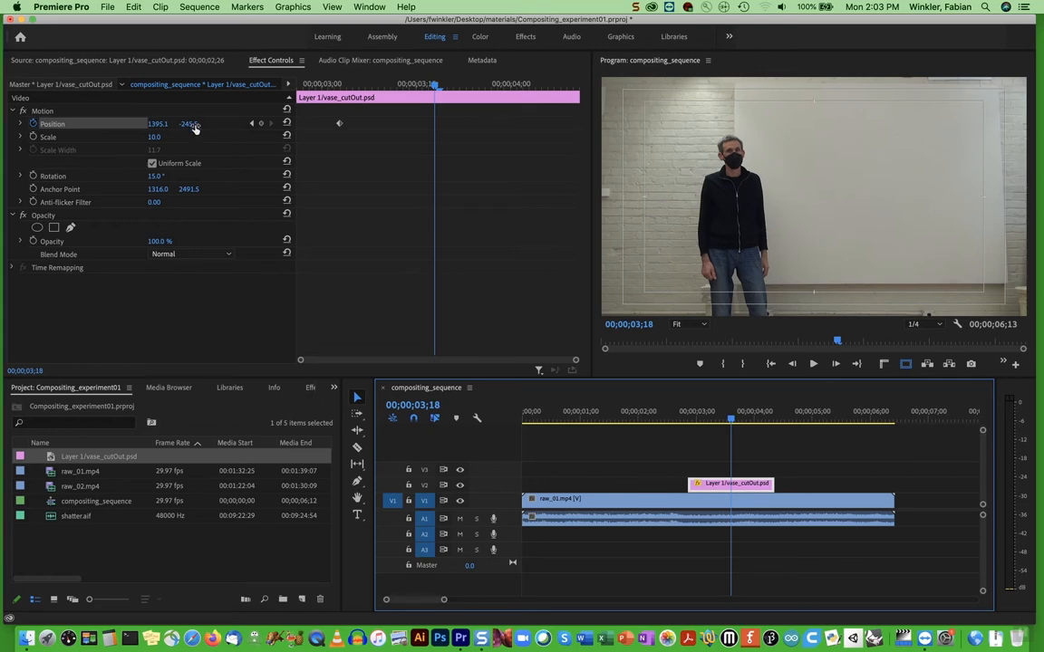
drag(188, 124, 685, 123)
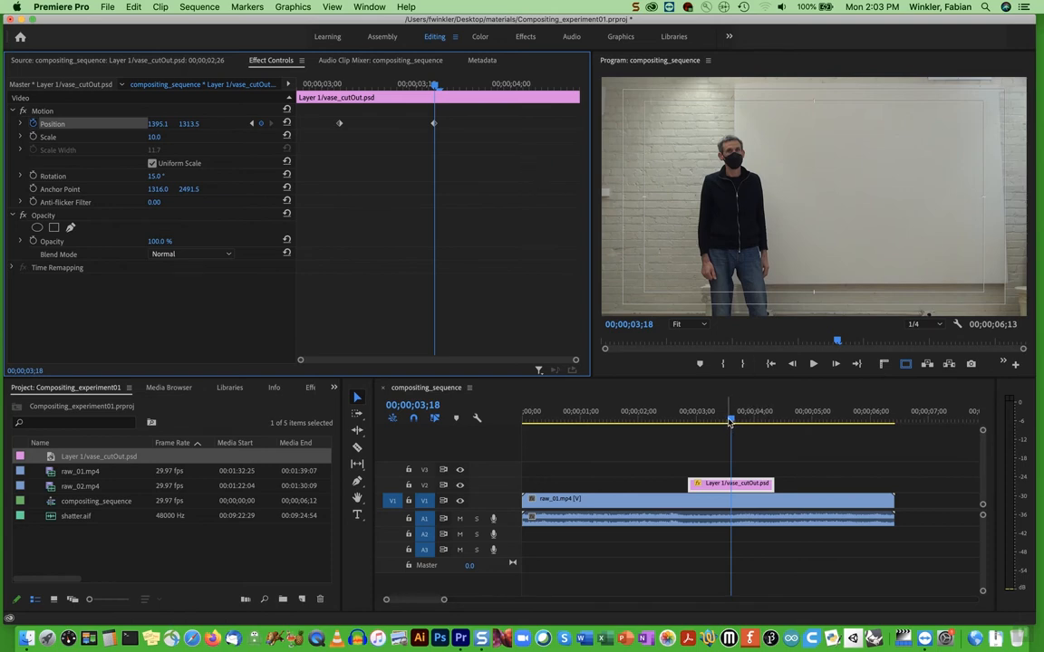
Play back the vase's fall twice from before its first keyframe, and inspect the frame at 00;00;03;08
drag(730, 421, 688, 421)
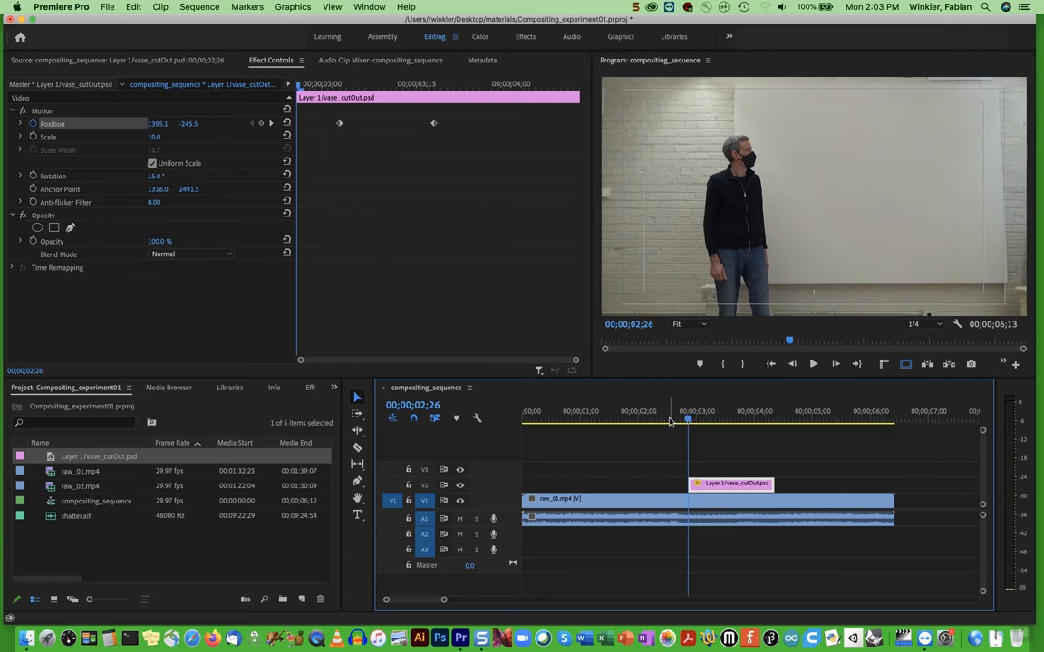
key(space)
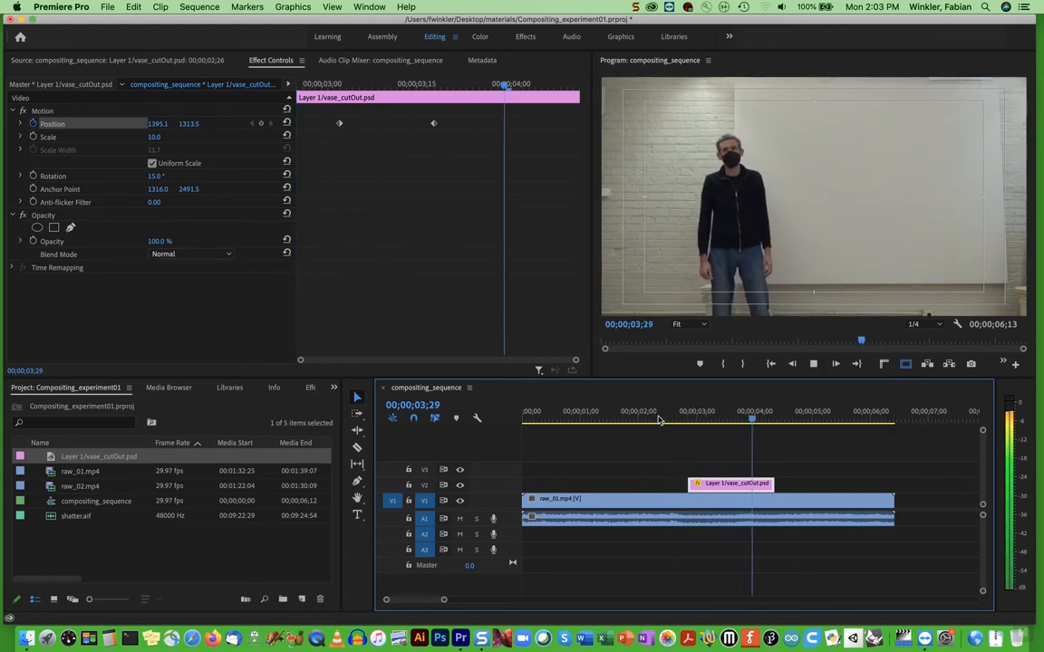
key(space)
drag(756, 421, 669, 423)
key(space)
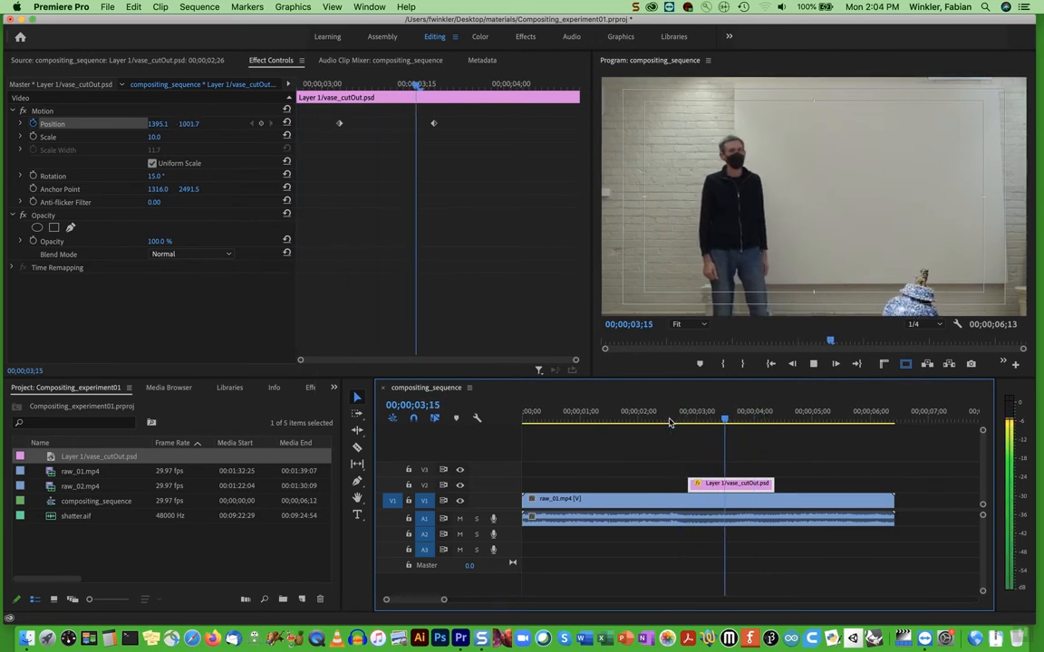
key(space)
drag(743, 422, 710, 423)
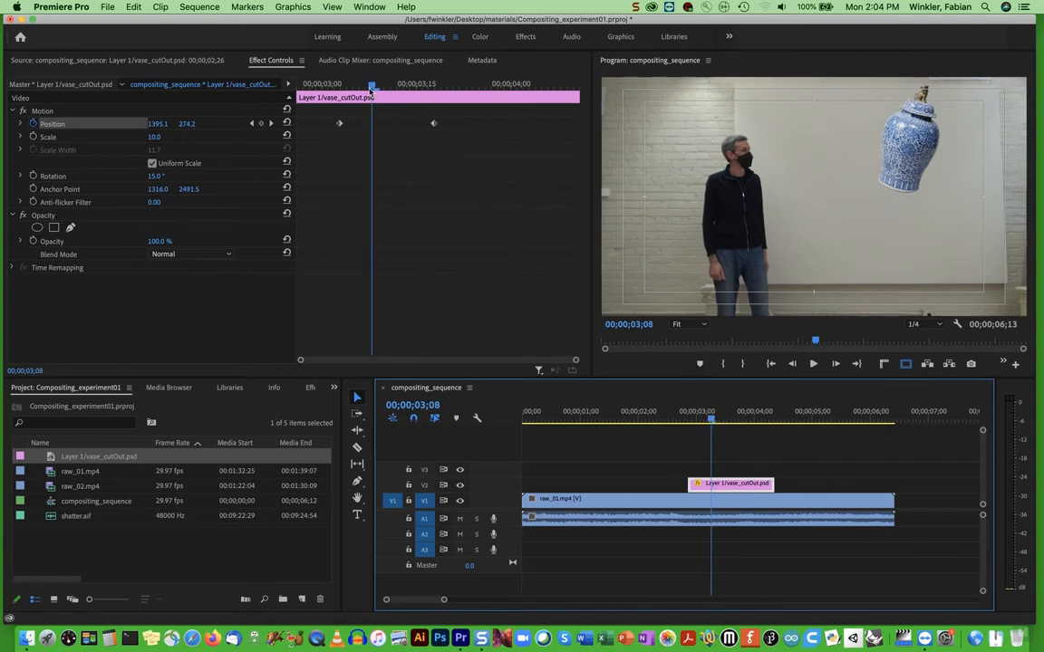
Scrub between the vase's two Position keyframes and inspect the in-between frame at 00;00;03;12
drag(371, 88, 339, 88)
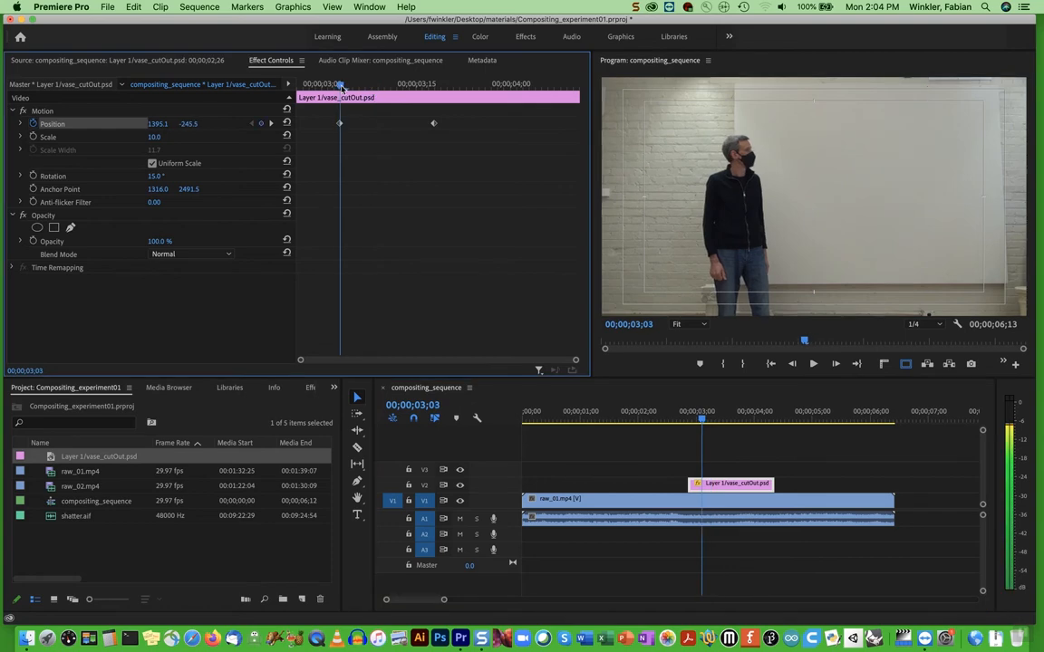
drag(340, 85, 435, 88)
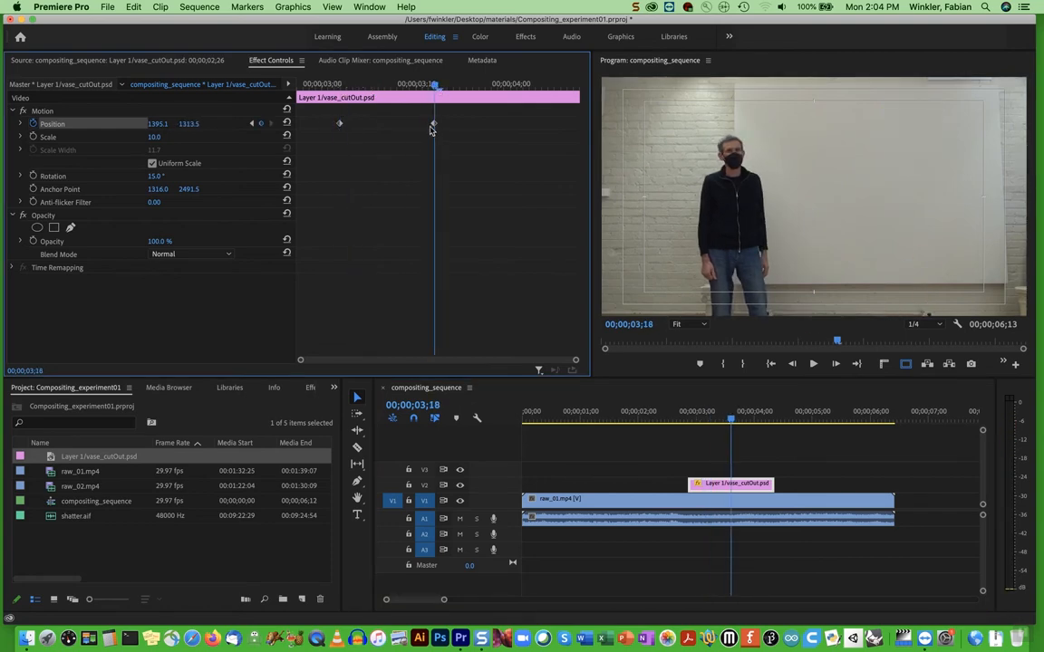
drag(436, 86, 395, 88)
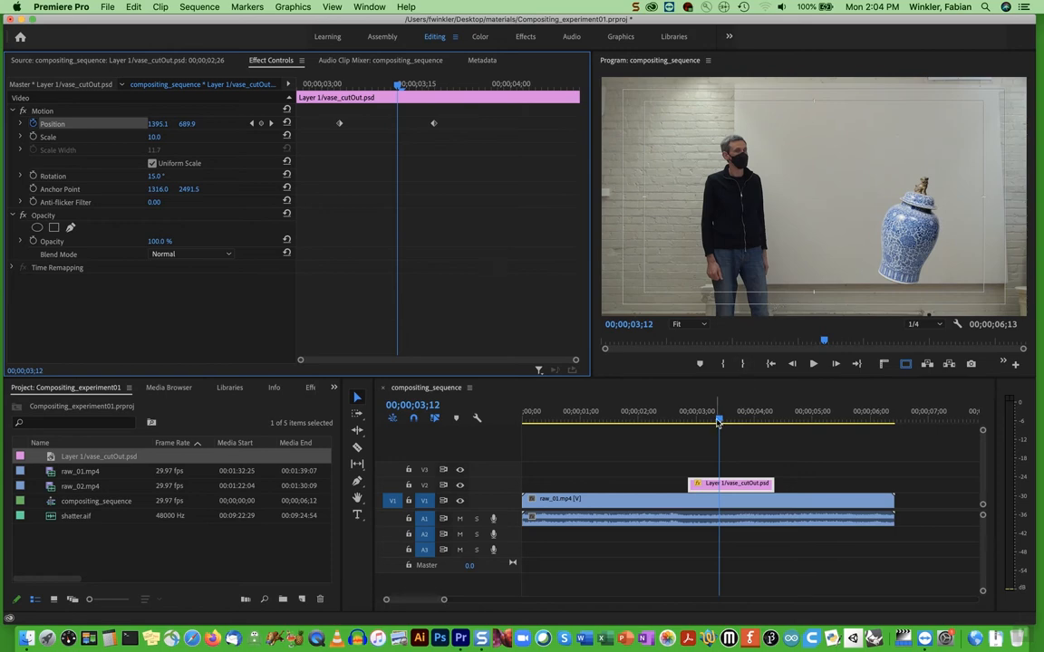
Place shatter.aif on audio track A2, starting at 00;00;03;17 where the vase reaches the floor
drag(718, 420, 727, 425)
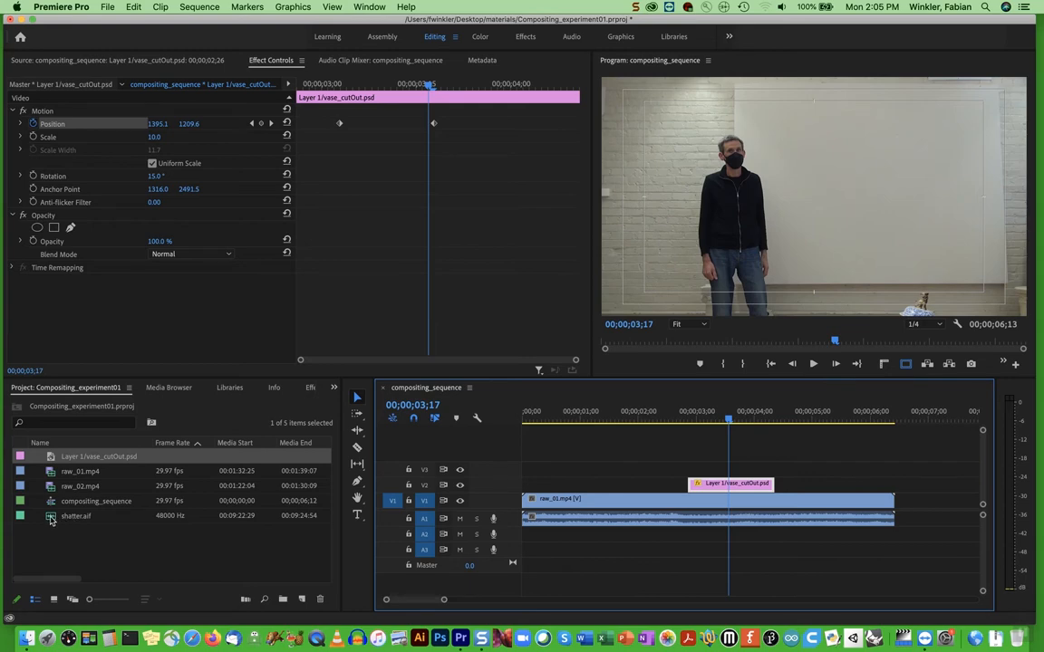
click(186, 517)
drag(186, 518, 730, 536)
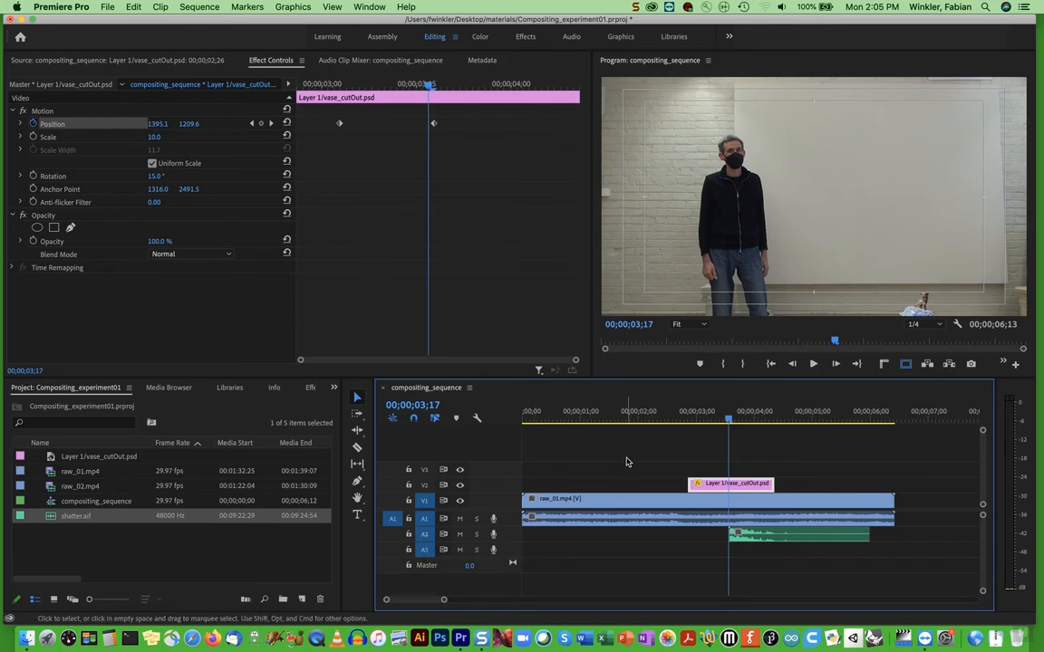
Play back the sequence from 00;00;00;07 to check the vase's fall together with the shatter sound
click(599, 418)
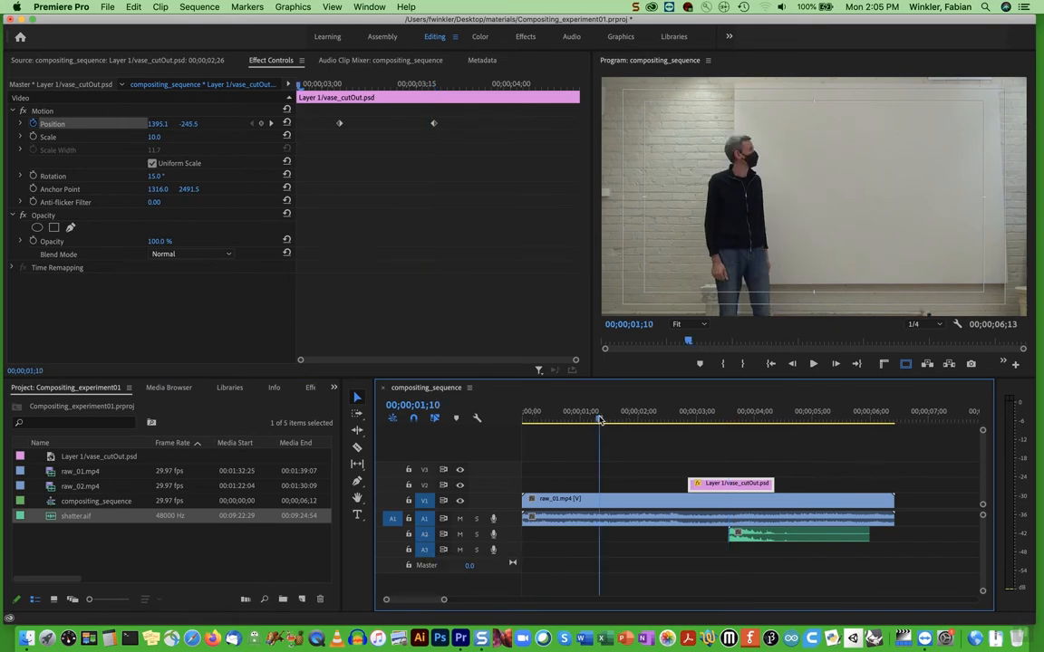
click(536, 423)
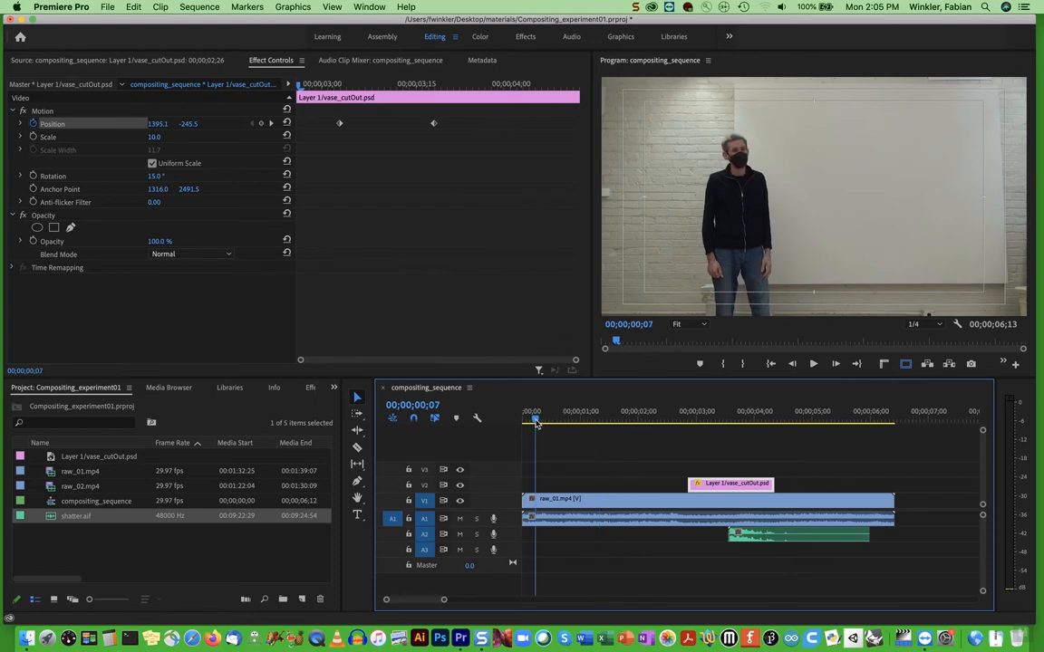
key(space)
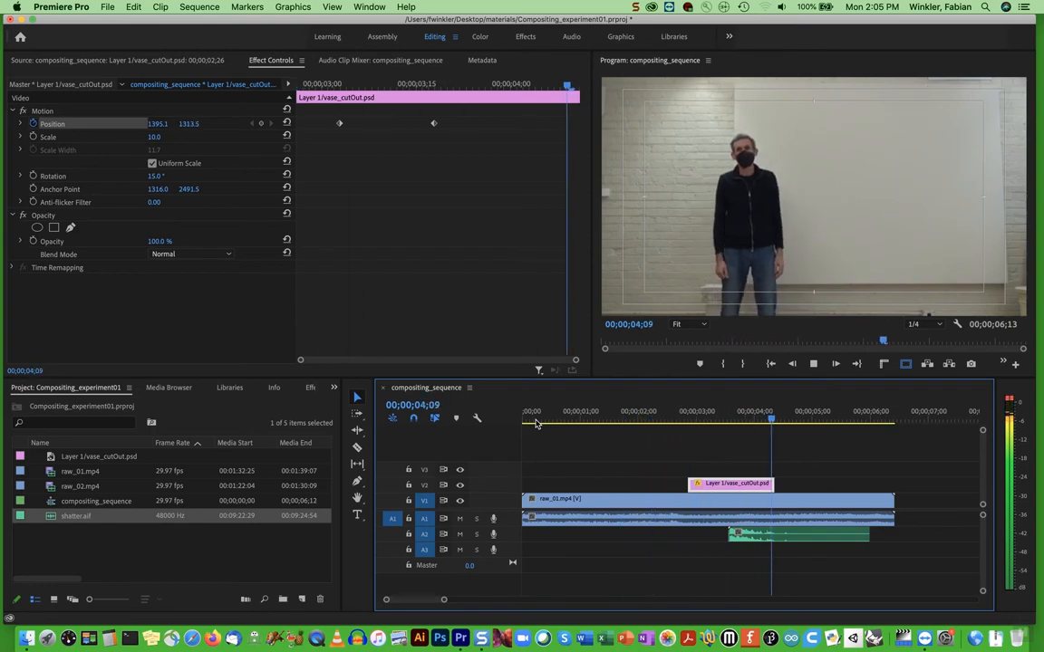
key(space)
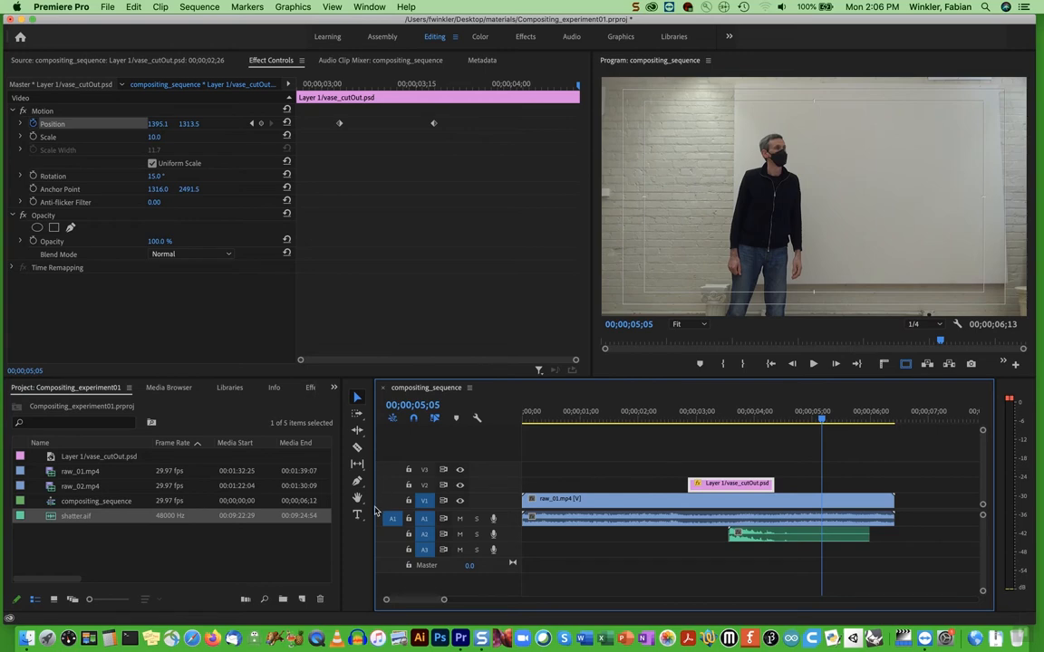
Make the compositing_sequence timeline active, open its media export settings and preview the frame at 00;00;05;01
click(401, 245)
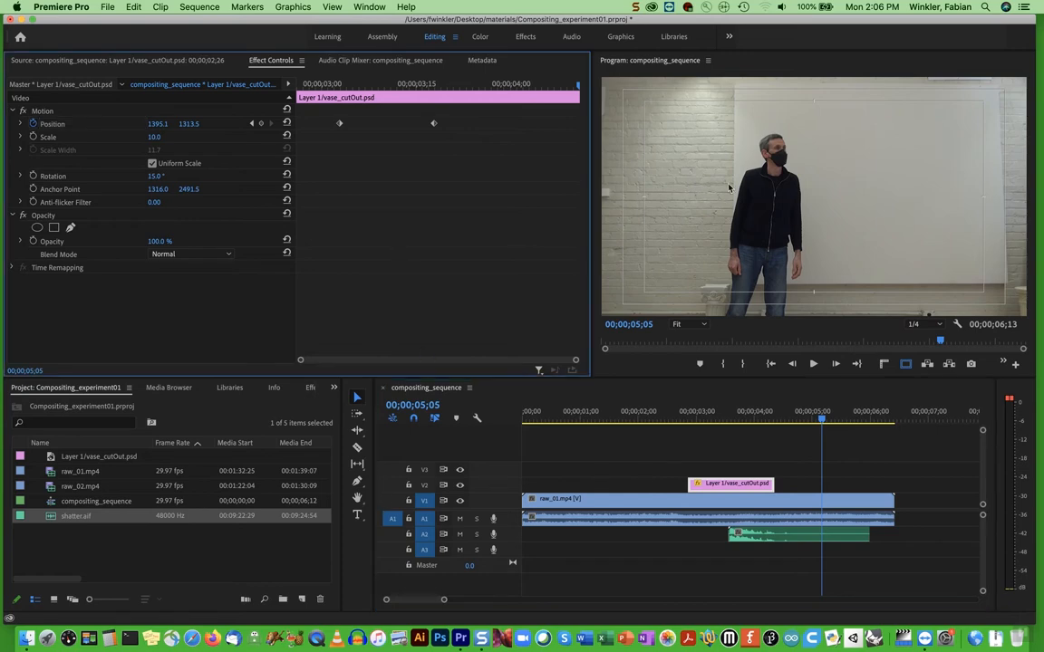
click(209, 379)
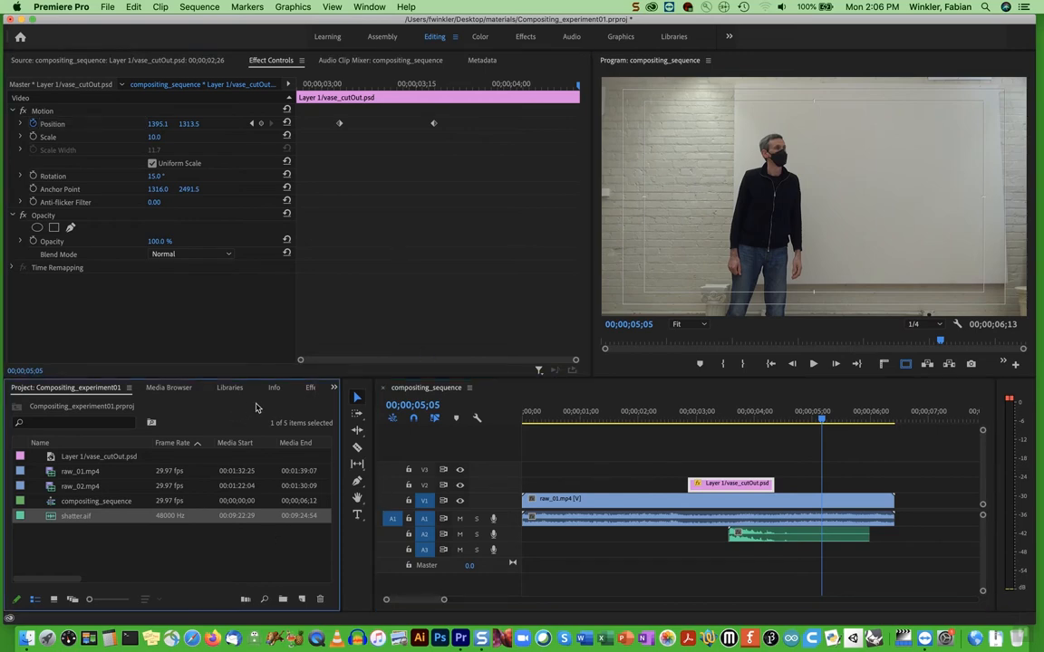
click(552, 398)
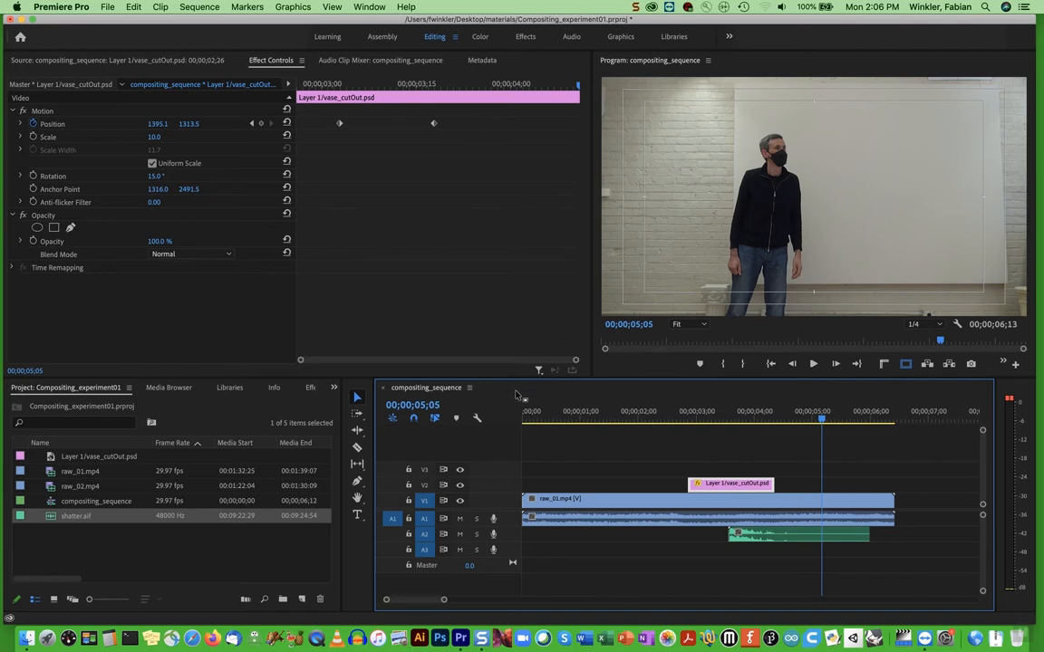
click(109, 7)
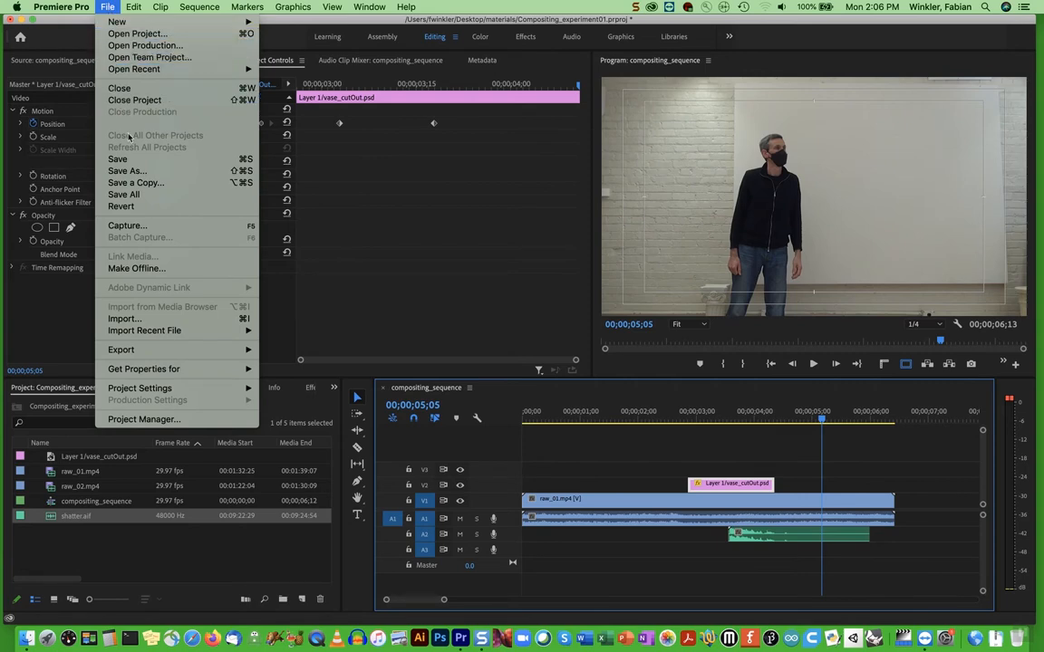
mouse_move(142, 351)
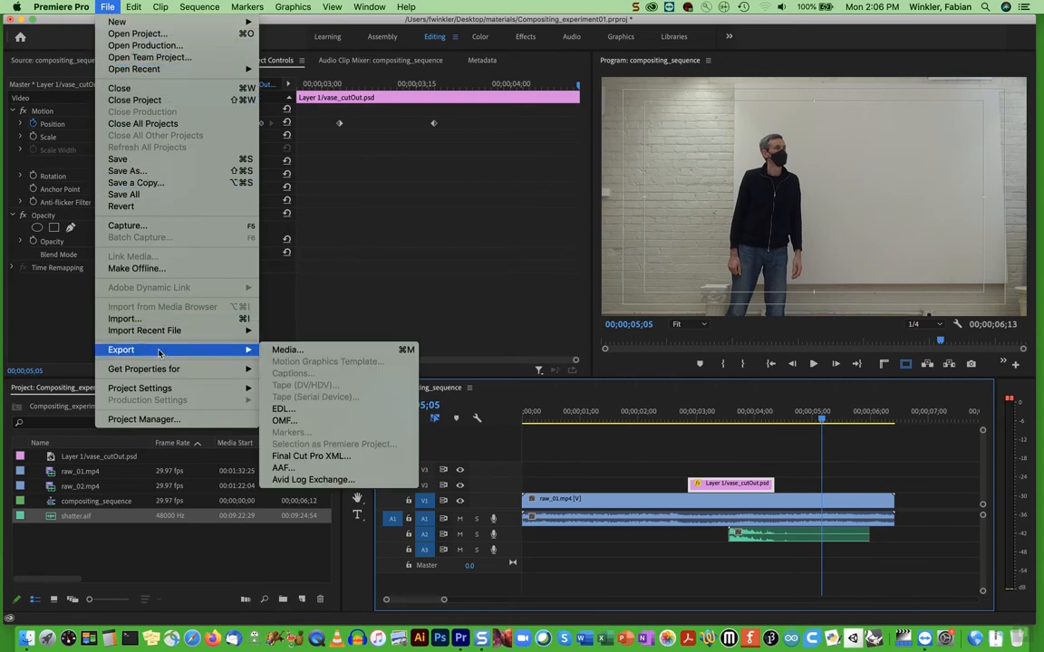
click(294, 351)
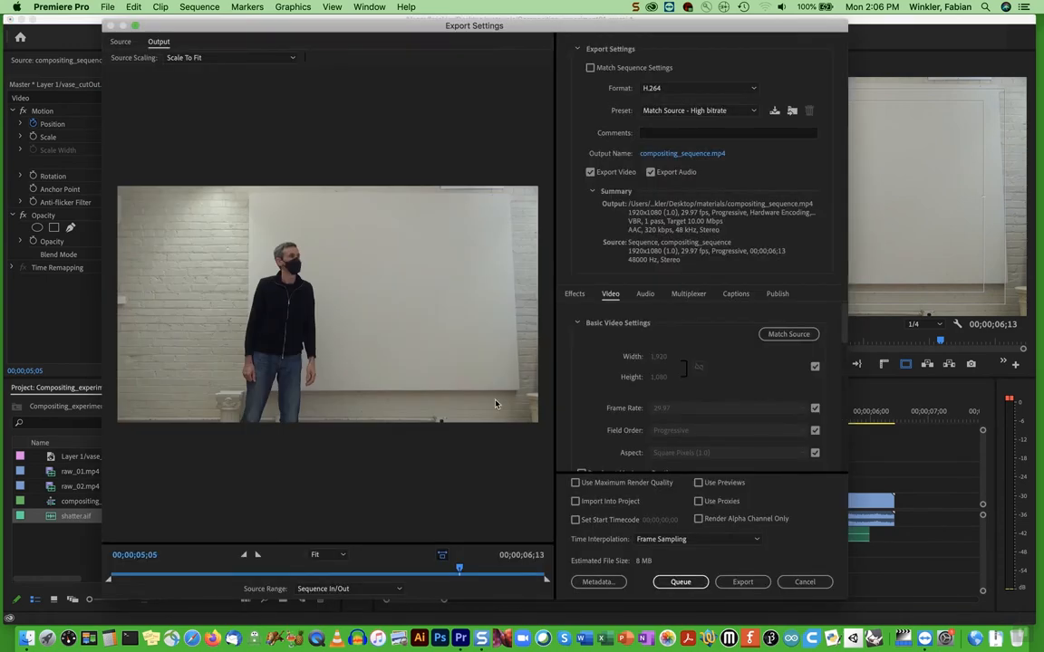
mouse_move(460, 569)
mouse_down()
mouse_move(155, 580)
mouse_move(123, 571)
mouse_move(535, 569)
mouse_move(447, 569)
mouse_up()
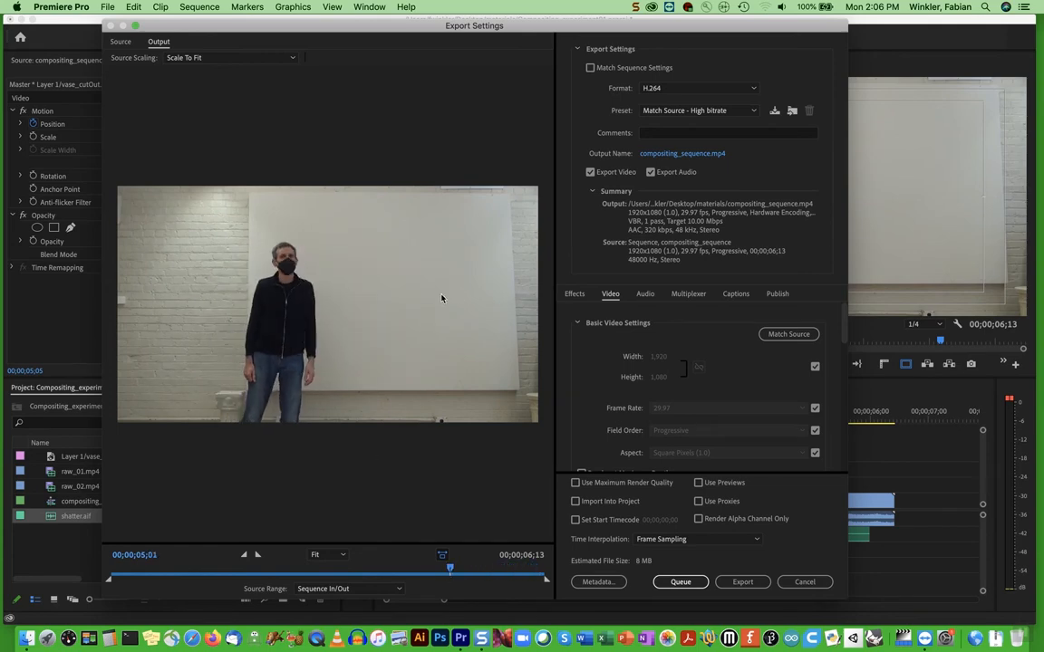
Try MPEG2 as the export format and return it to H.264
click(660, 91)
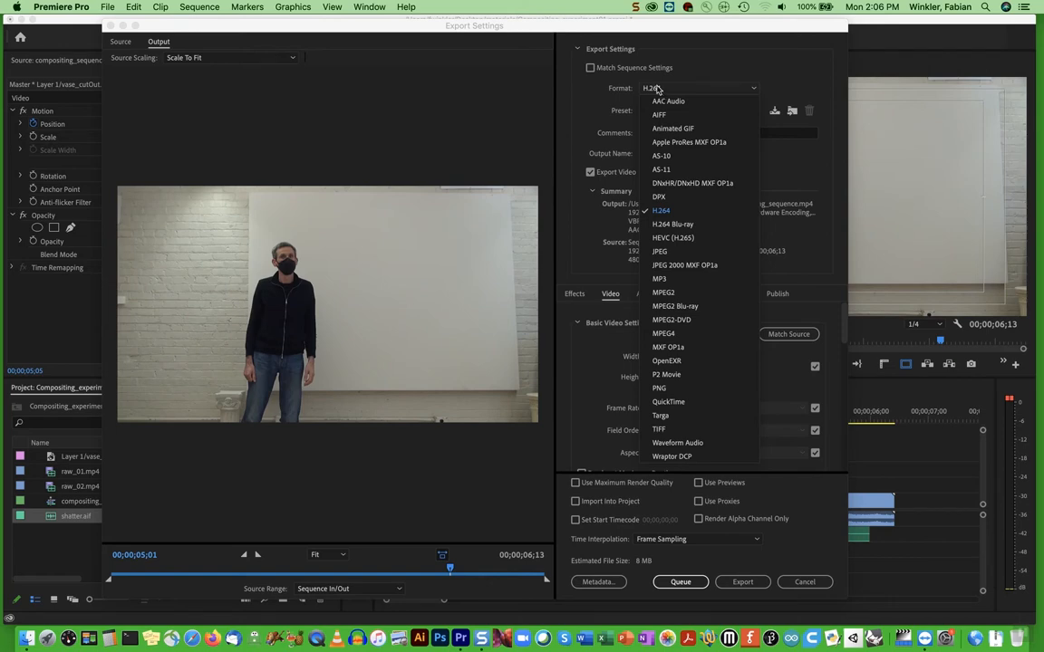
click(666, 292)
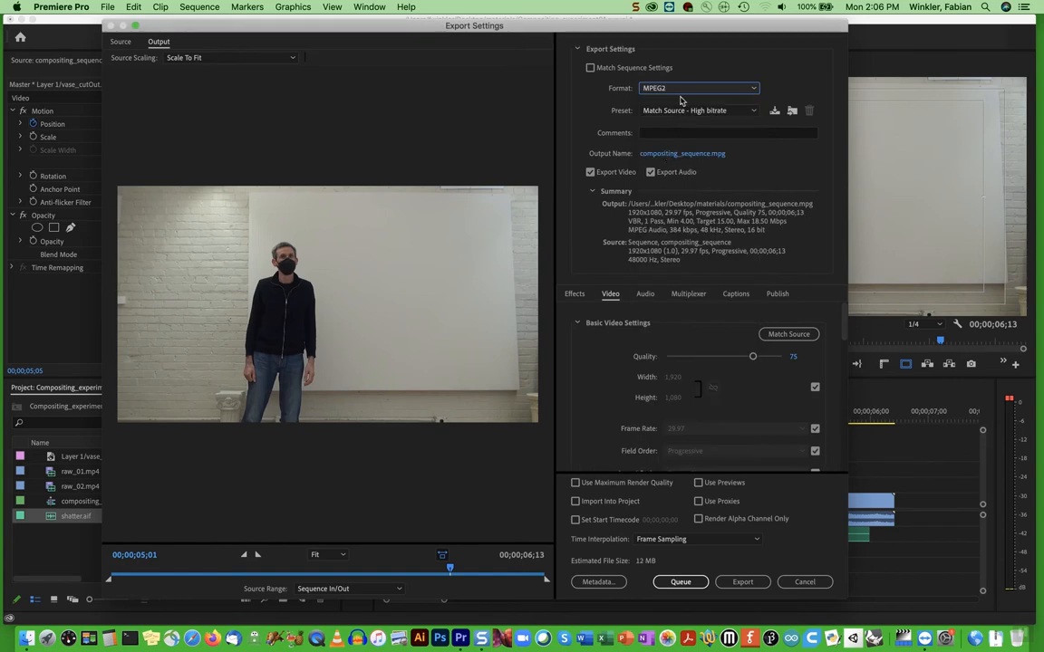
click(684, 91)
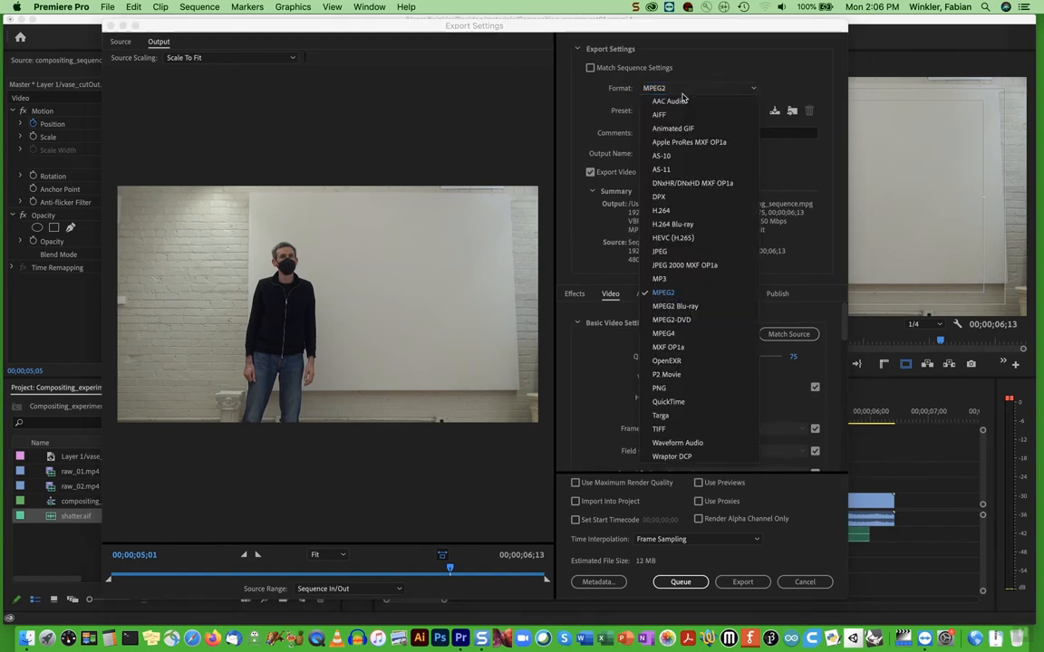
click(656, 212)
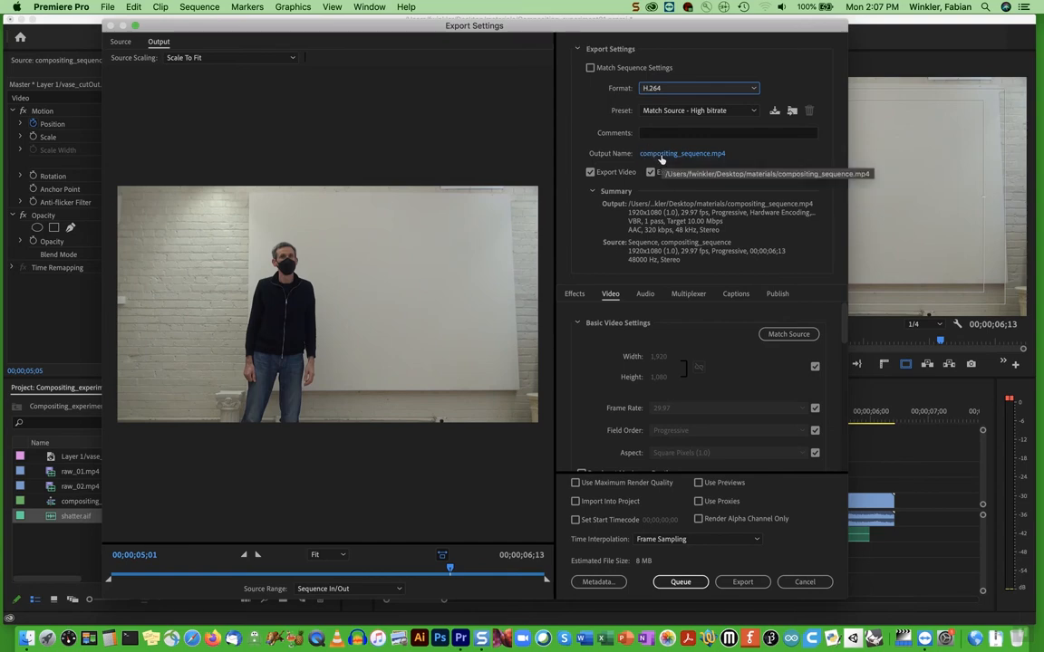
Name the export file vase_experiment01 in the materials folder, keeping the mp4 video file format
click(660, 156)
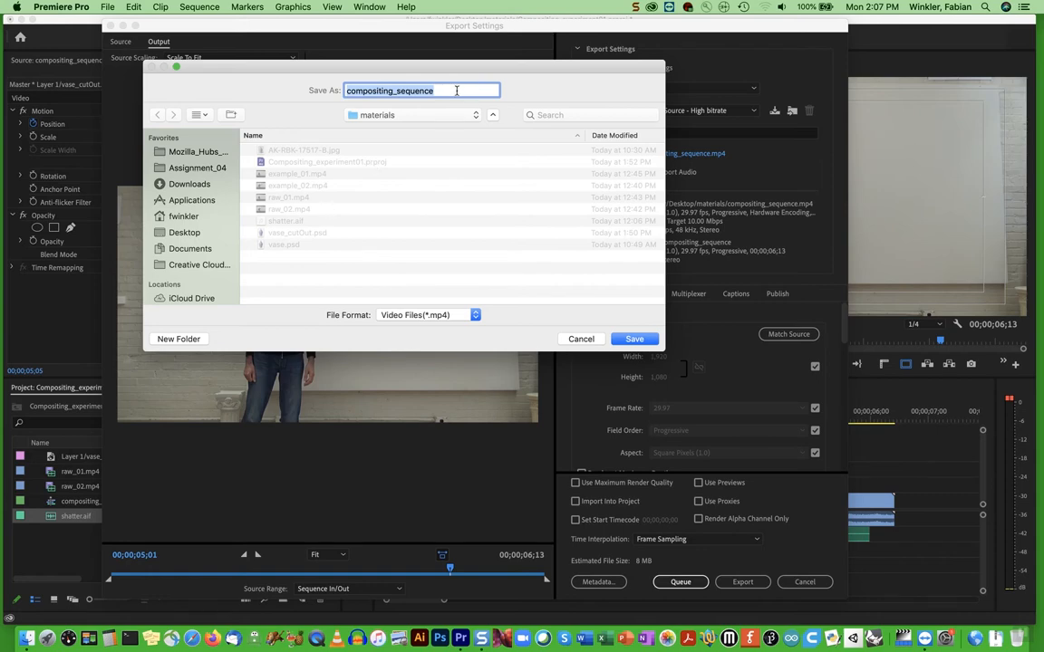
text(vase_exper)
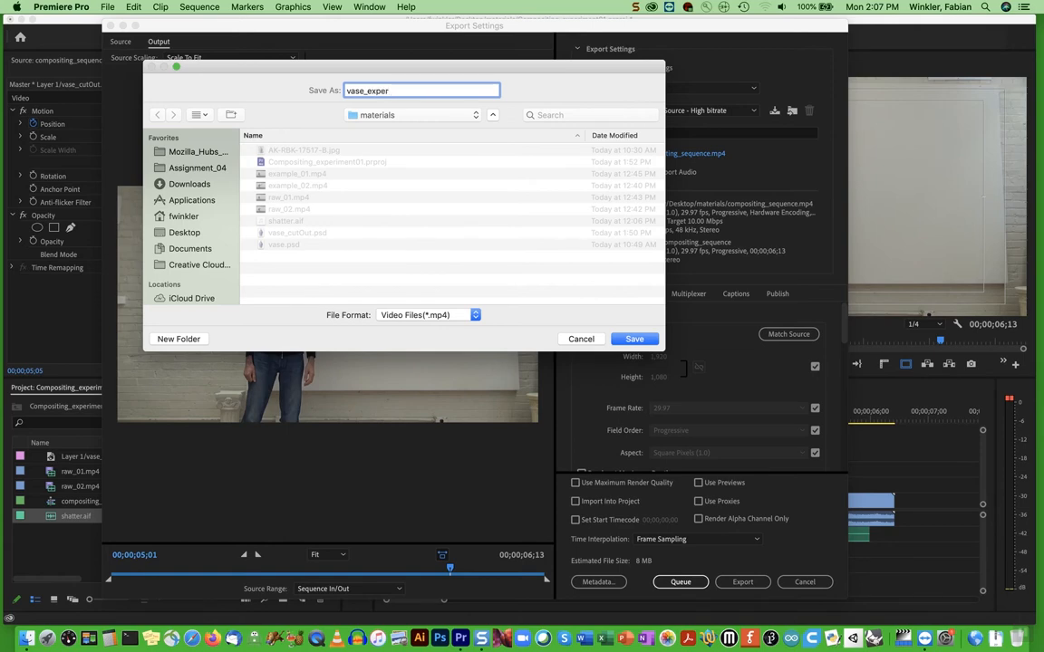
text(01.mp4)
click(411, 316)
click(436, 318)
click(634, 339)
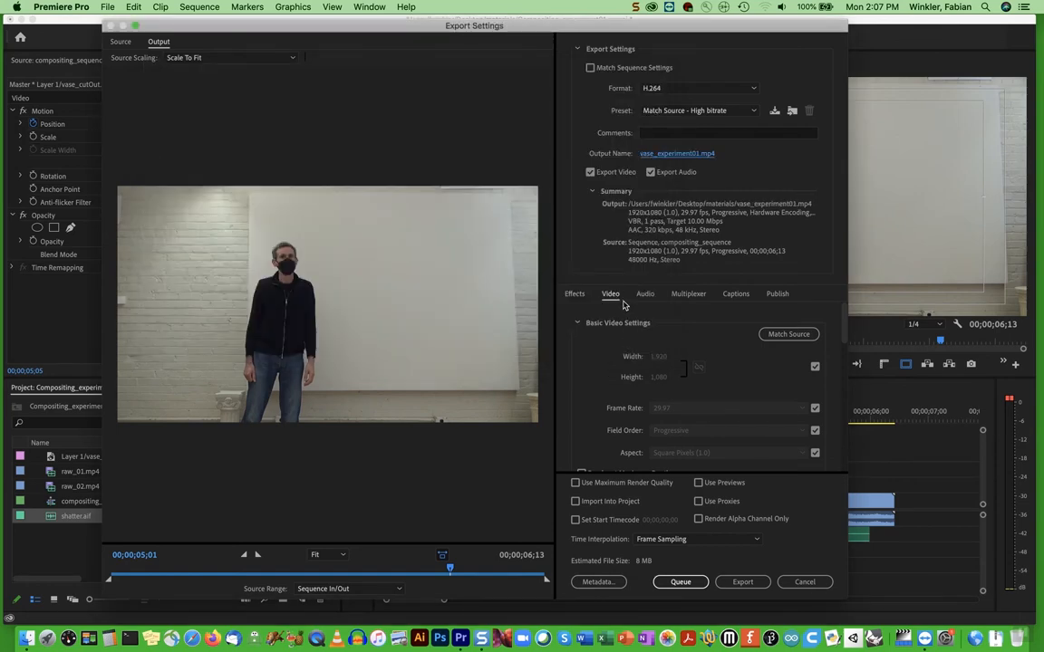
Try a custom export frame rate of 15 fps and return it to 29.97 matched to the source
scroll(843, 332, down, 2)
drag(844, 332, 843, 333)
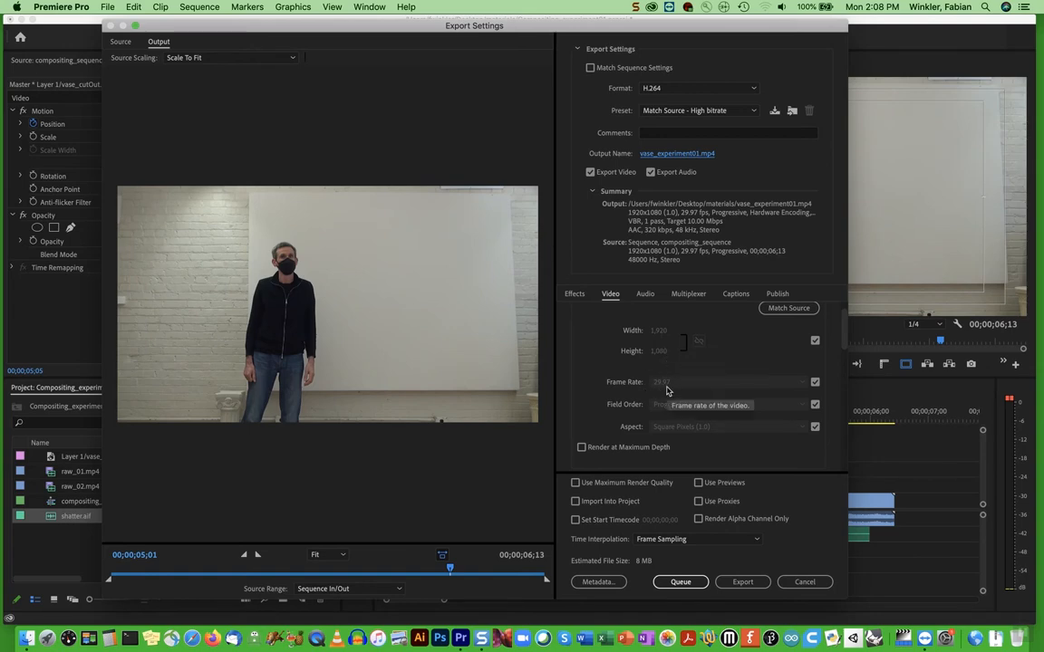
drag(843, 332, 844, 346)
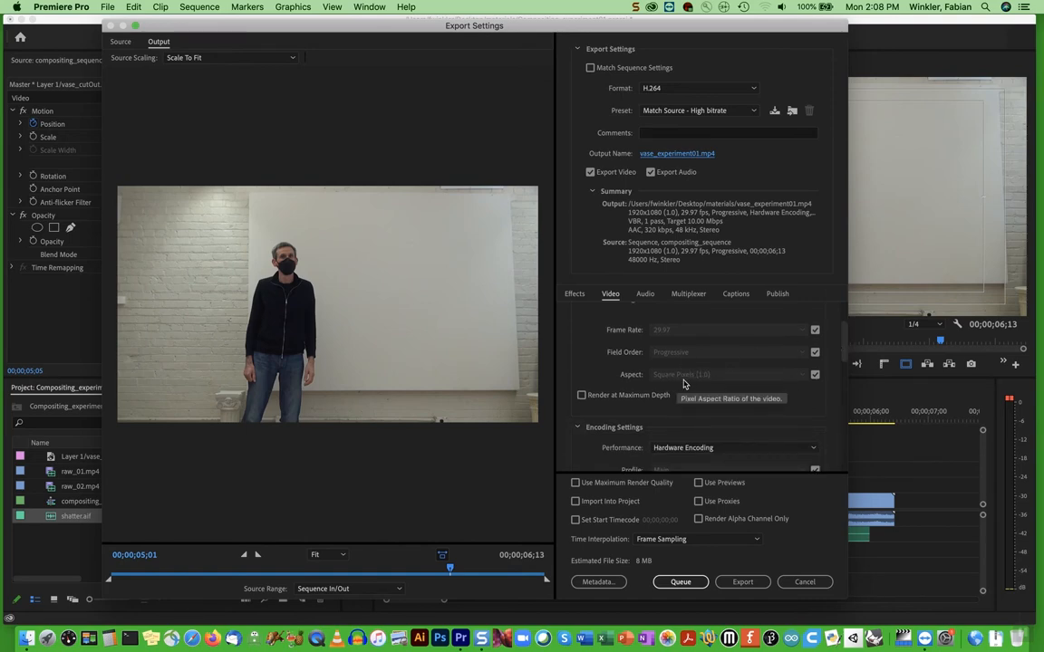
drag(843, 352, 844, 340)
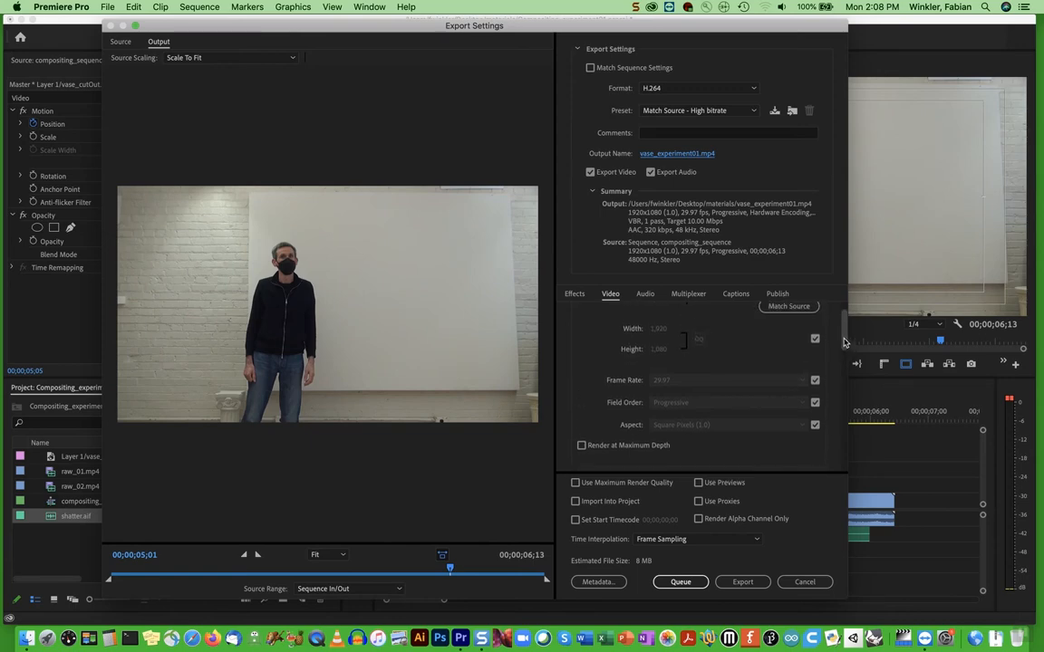
click(813, 379)
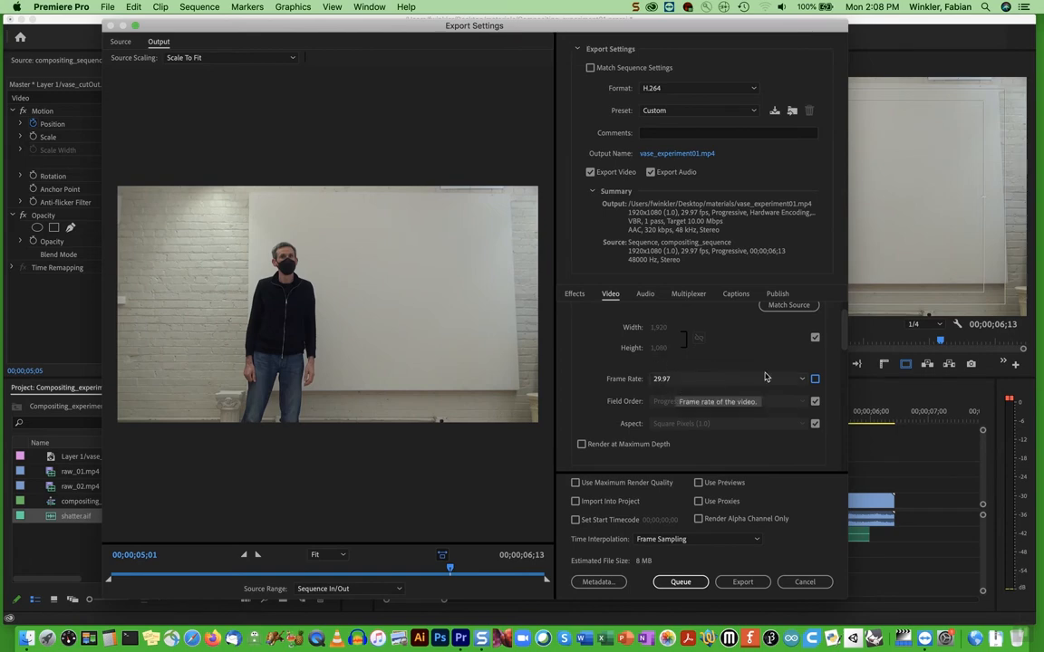
click(816, 380)
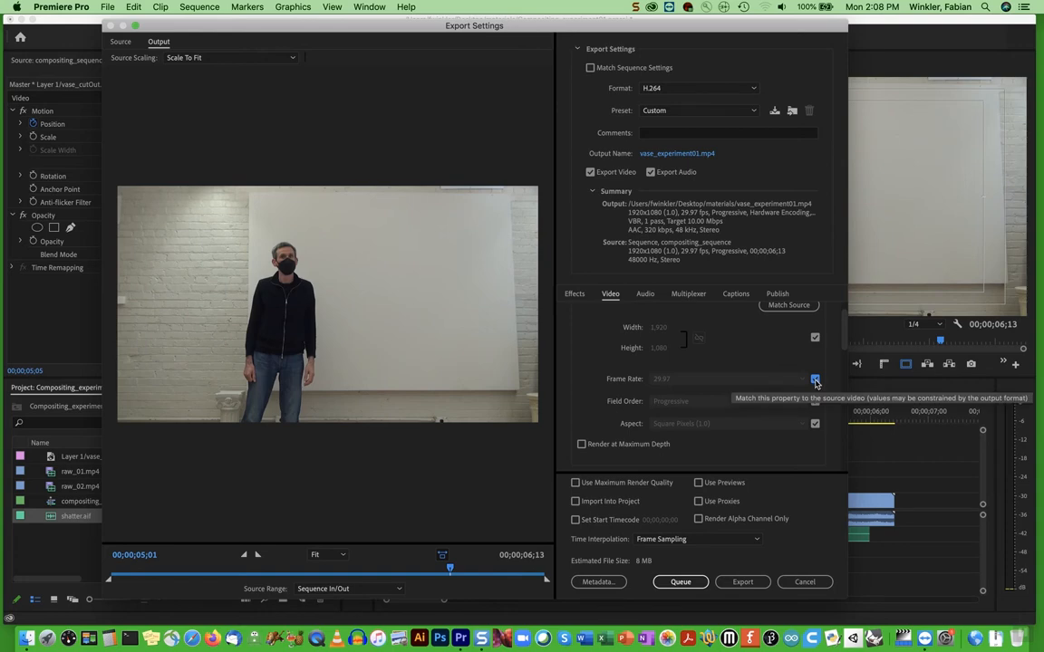
click(815, 380)
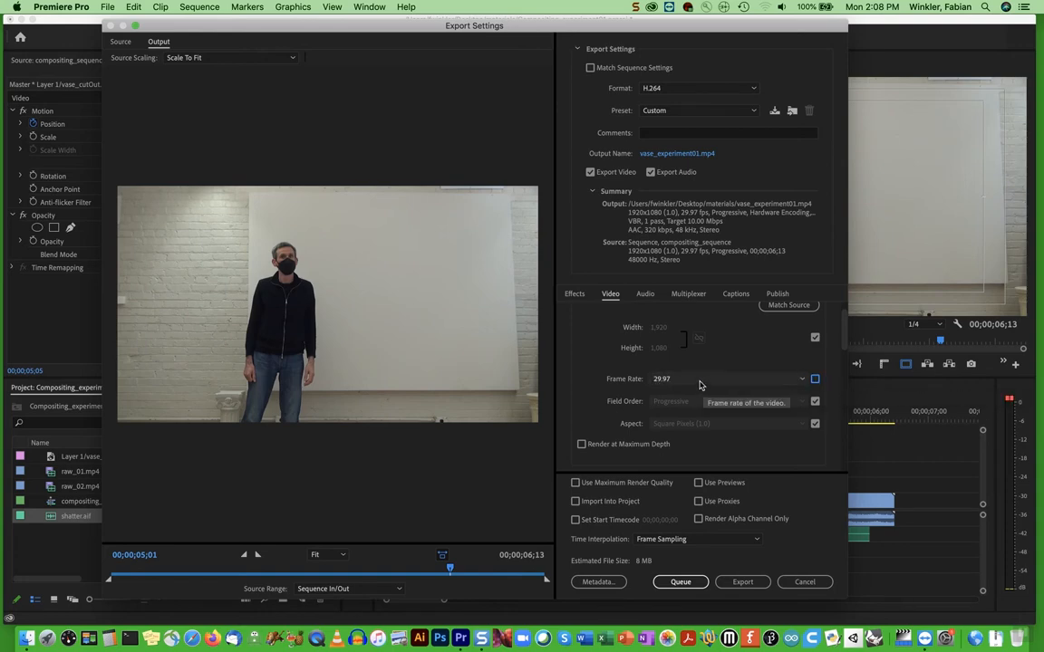
click(698, 380)
click(681, 460)
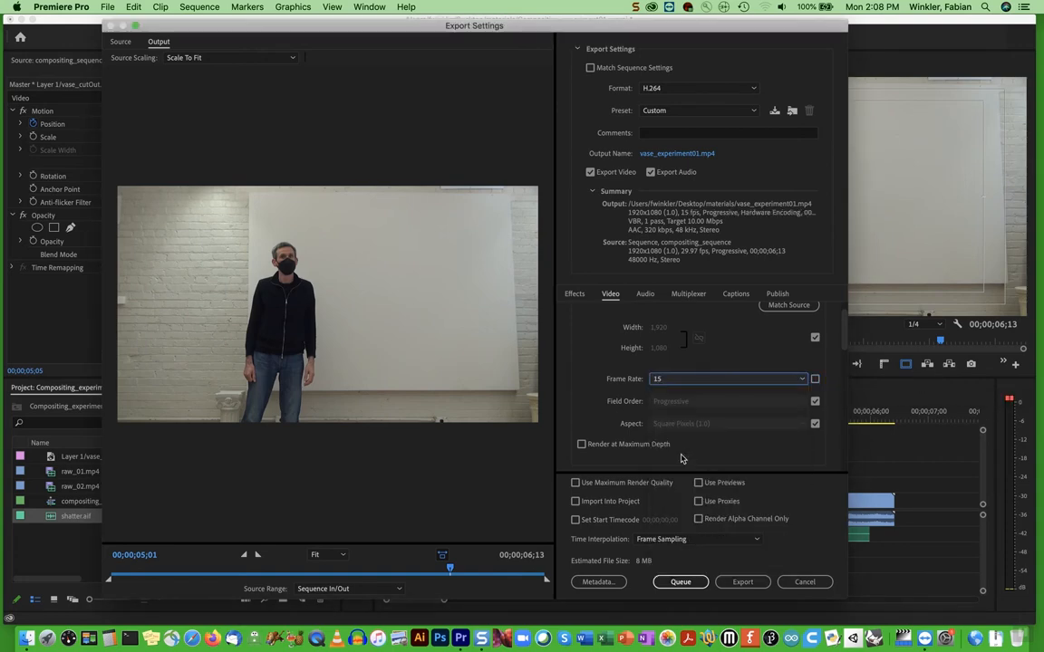
click(796, 380)
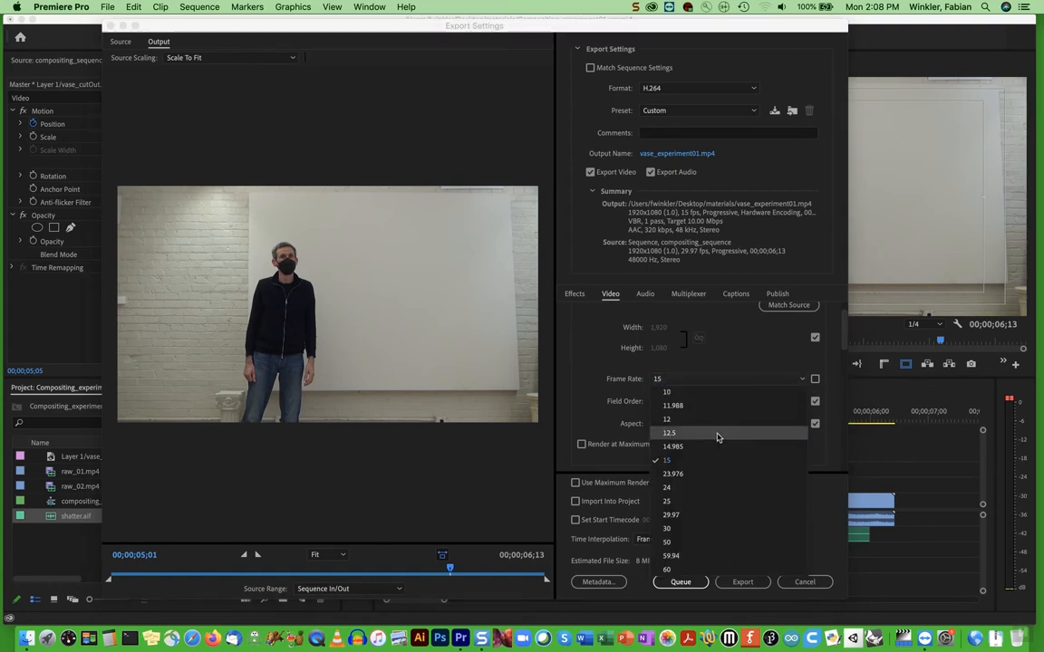
click(681, 515)
click(815, 379)
Set the bitrate encoding to VBR, 2 pass with a maximum bitrate of 13 Mbps
drag(845, 335, 841, 446)
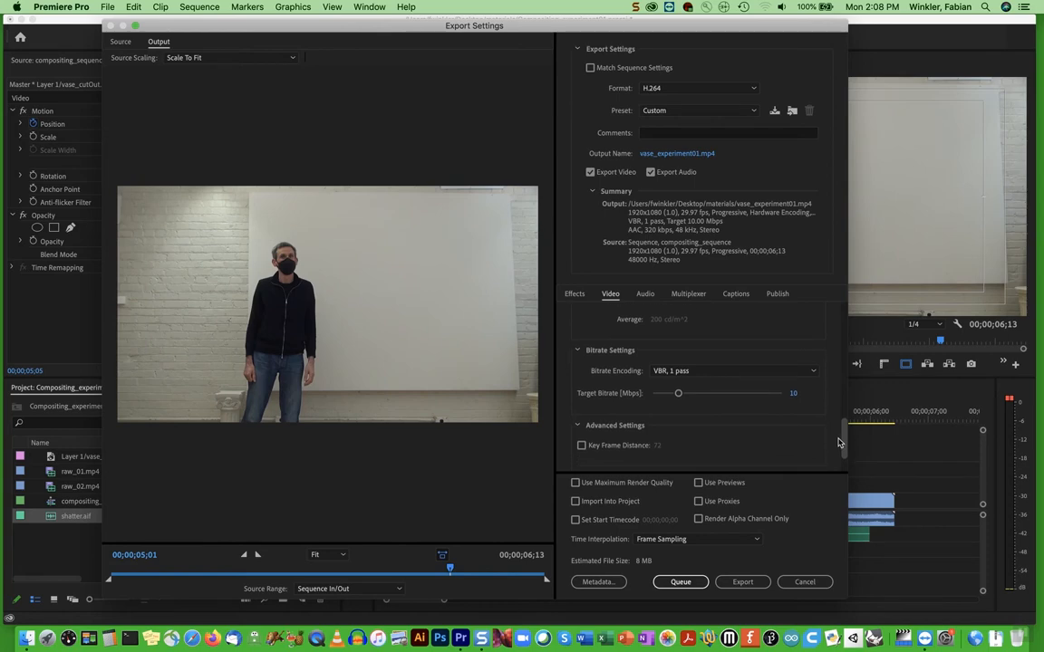
click(657, 373)
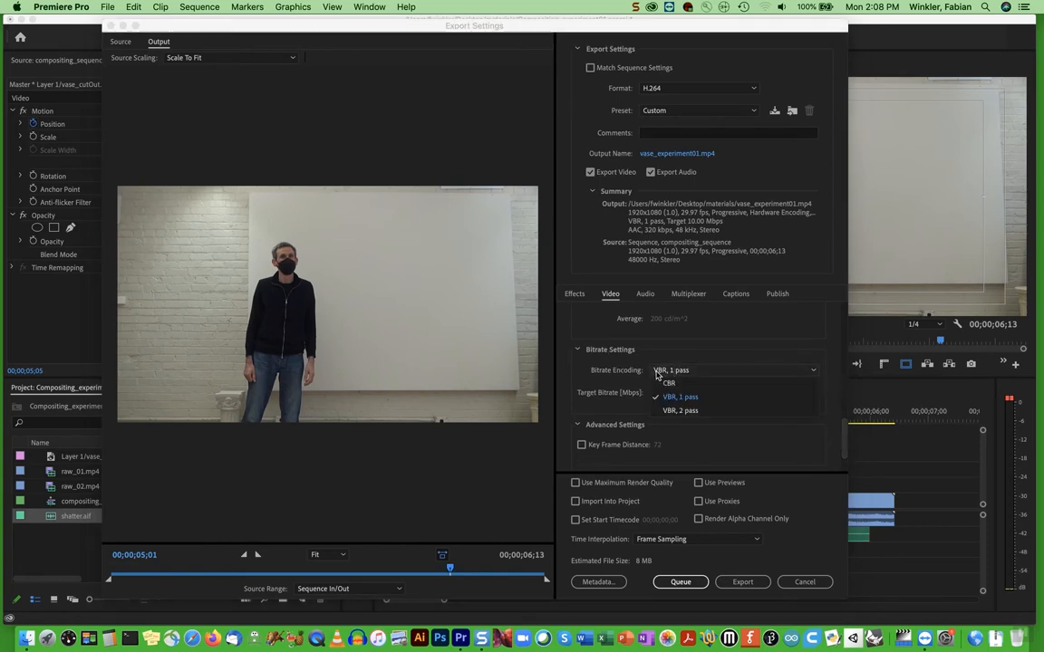
click(680, 411)
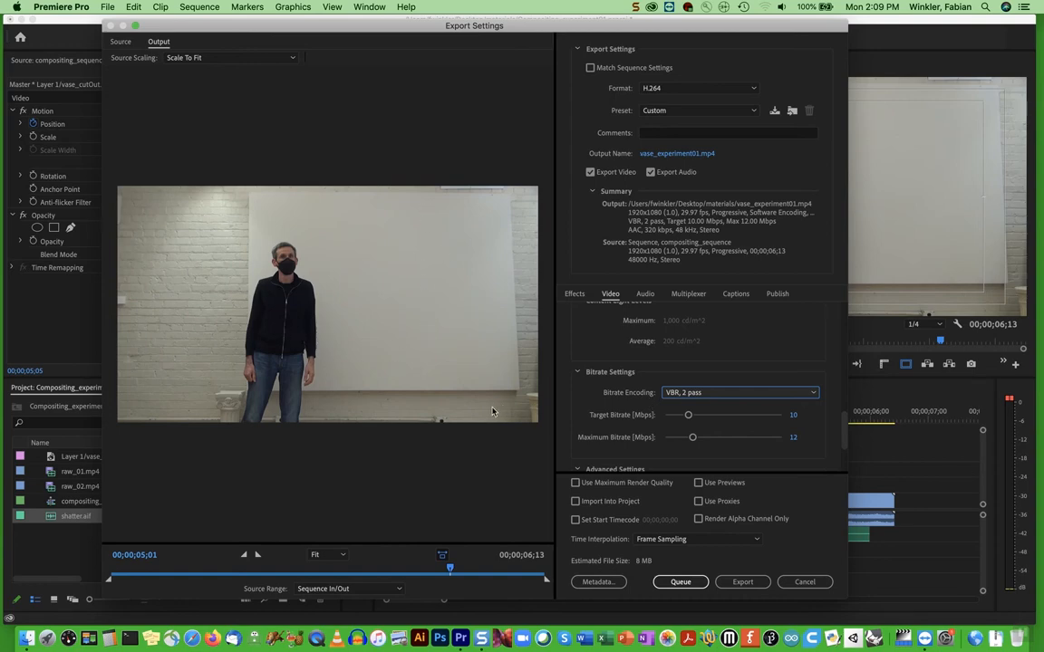
click(793, 438)
text(13)
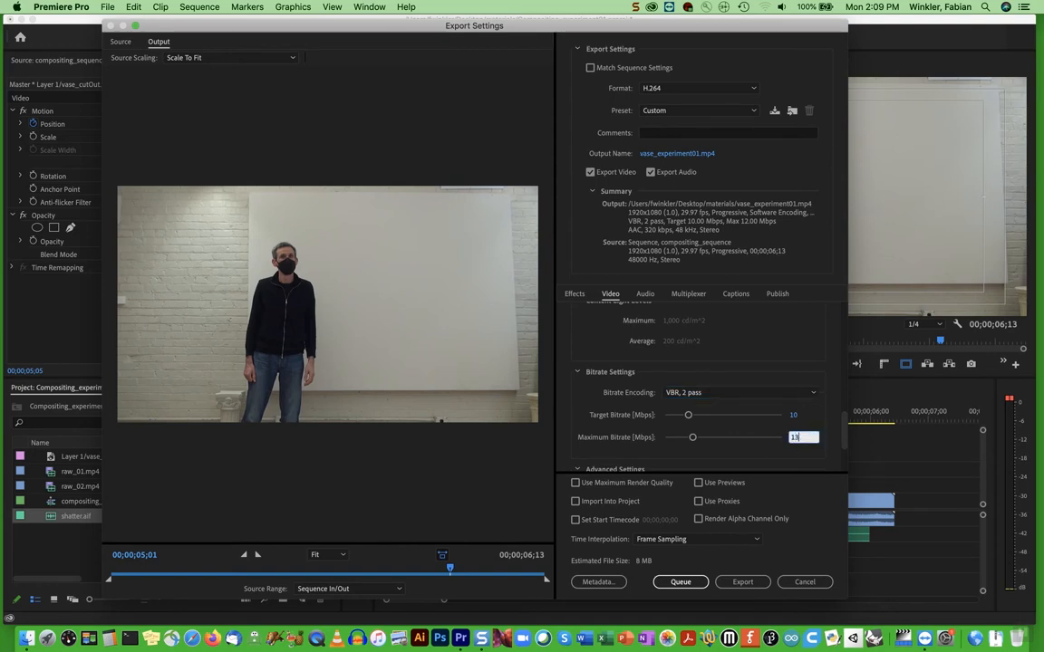
key(Return)
drag(843, 424, 843, 446)
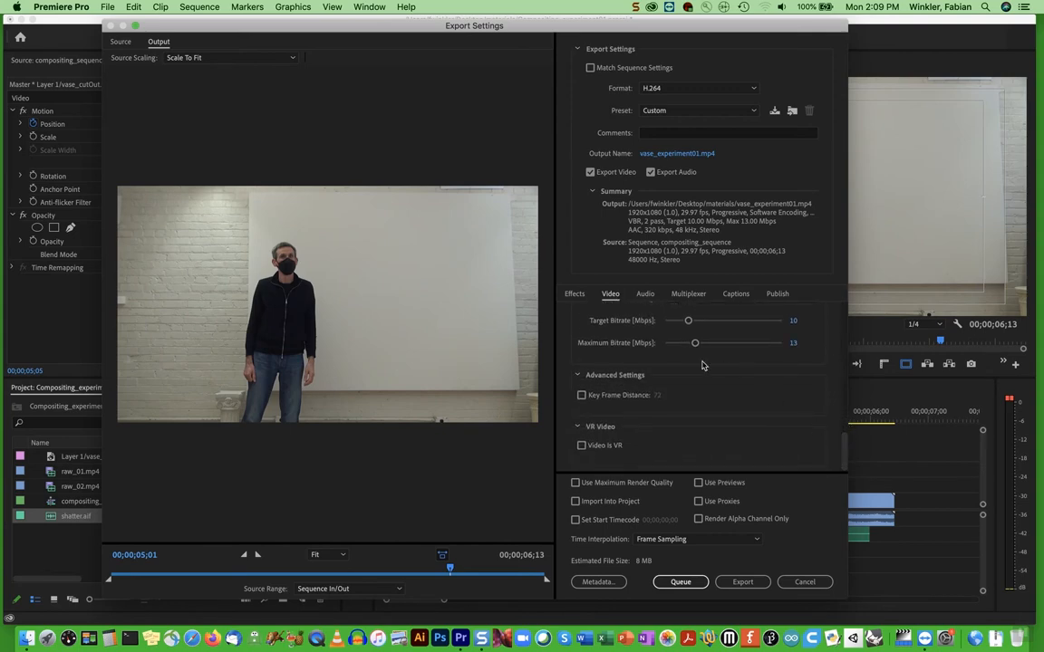
Keep the export's audio quality at High and export the sequence
click(645, 295)
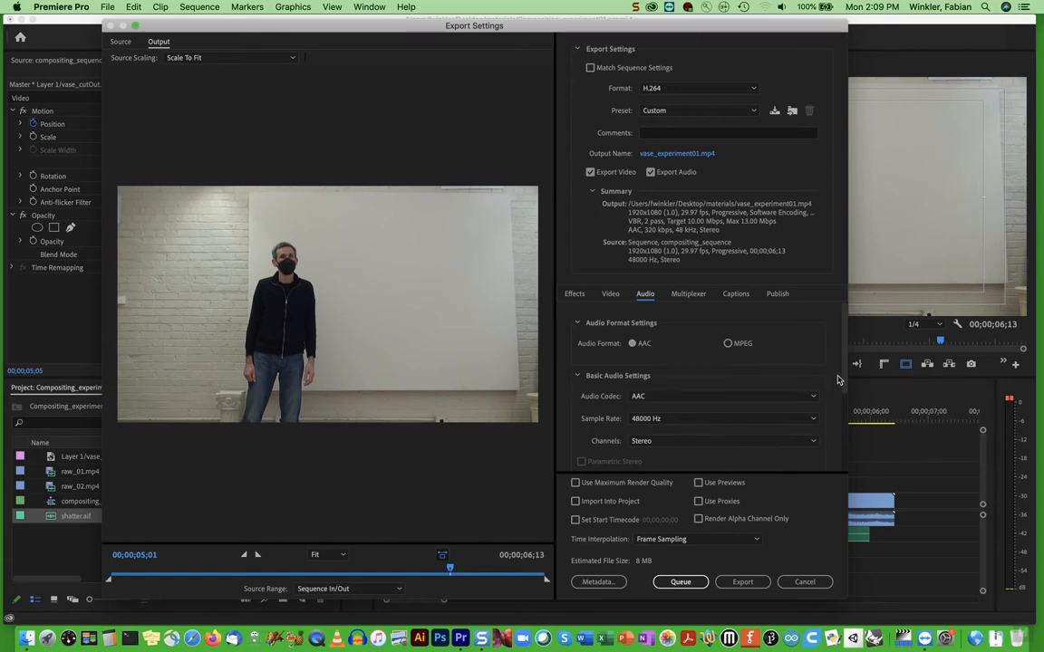
drag(843, 372, 843, 406)
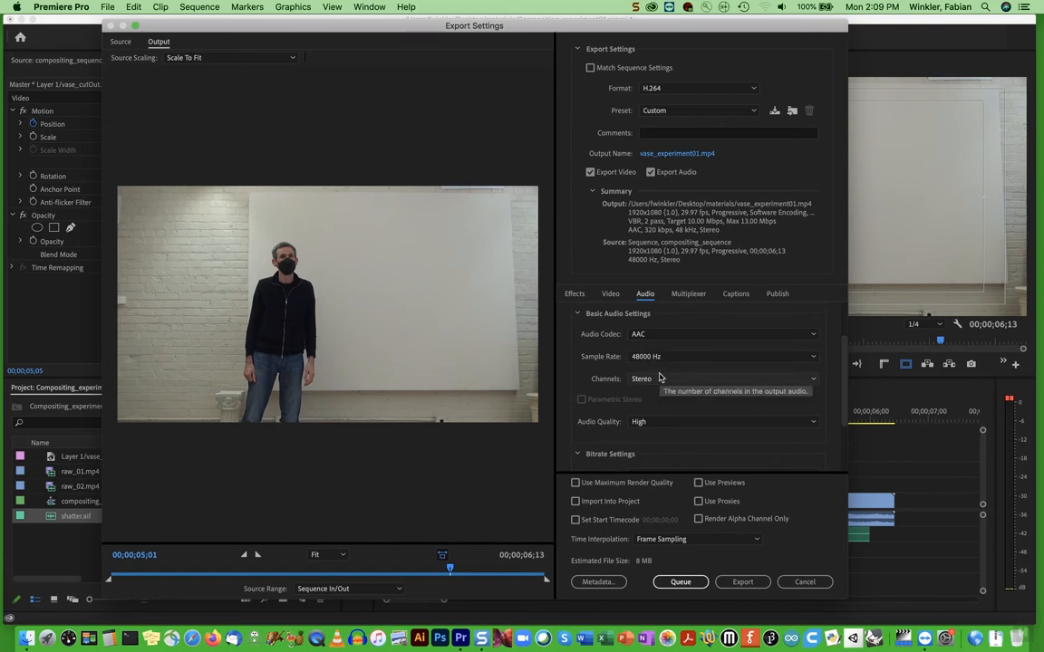
click(787, 422)
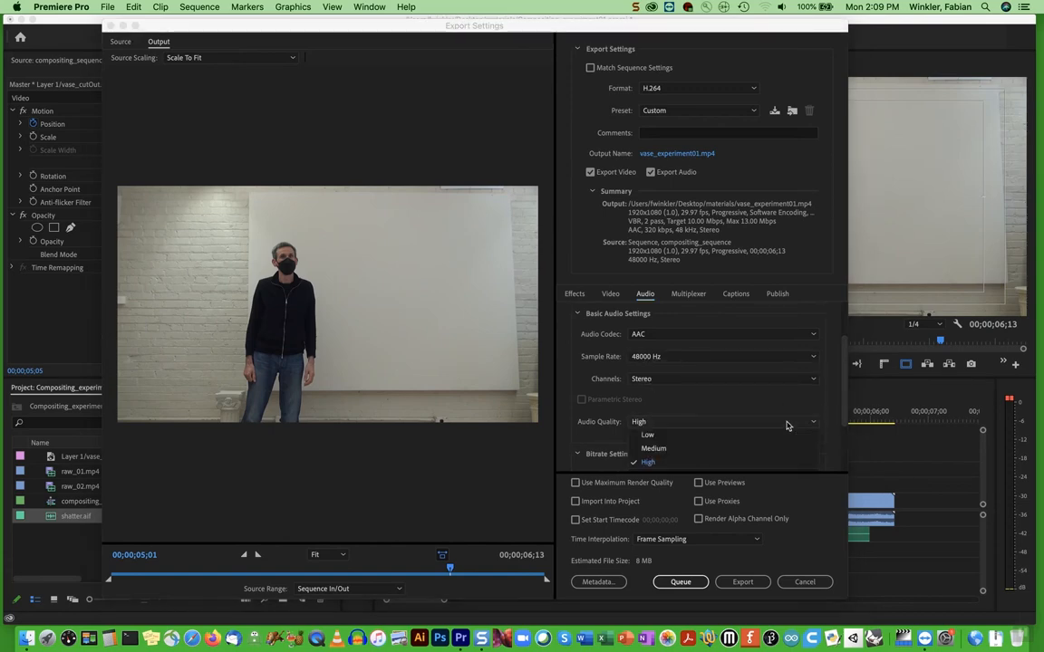
click(647, 463)
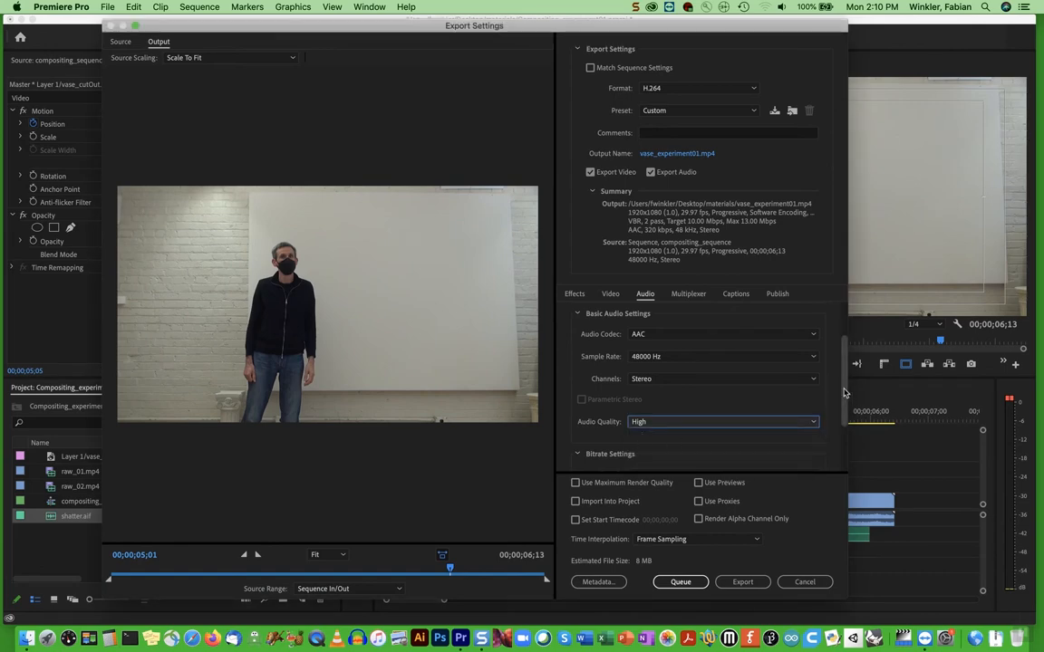
click(741, 581)
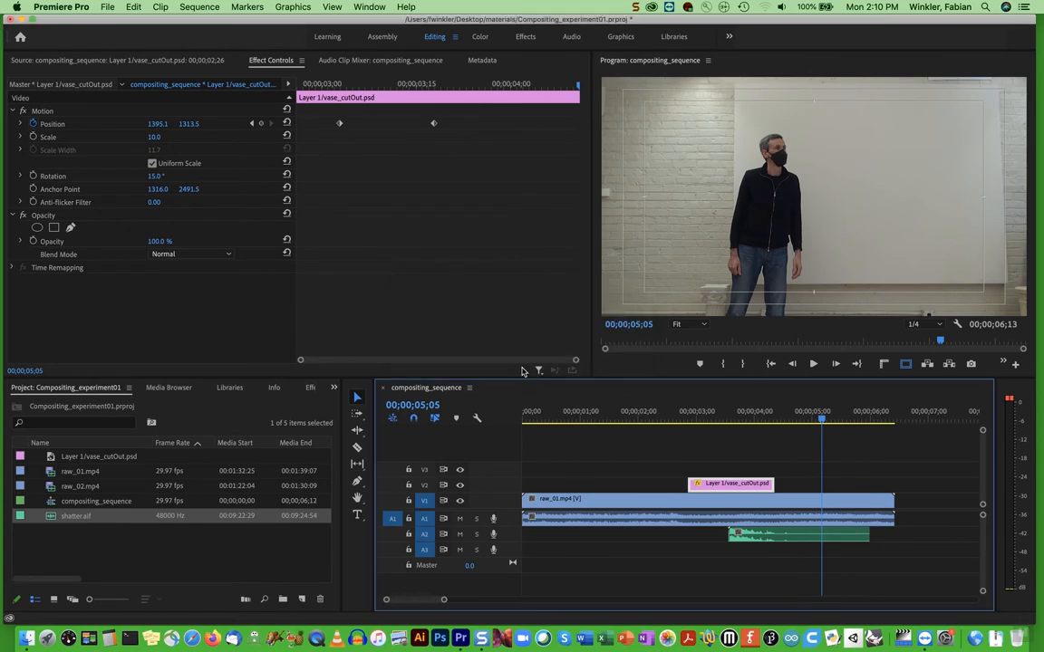
Switch to Finder, preview vase_experiment01.mp4 in the materials folder, close the preview and return to Premiere Pro
key(super+Tab)
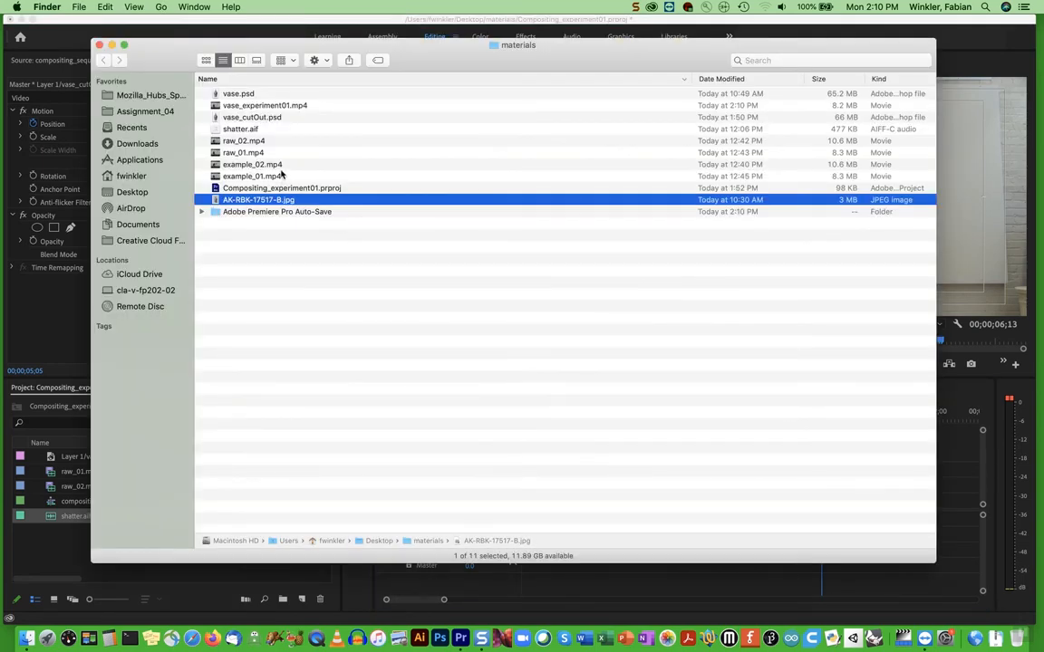
click(233, 107)
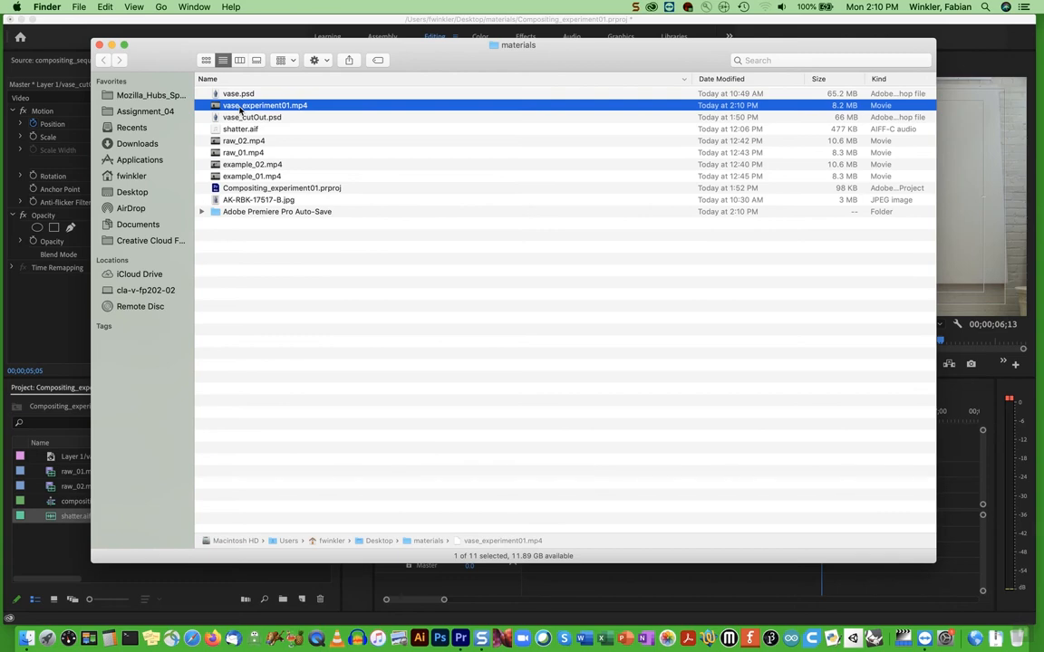
key(space)
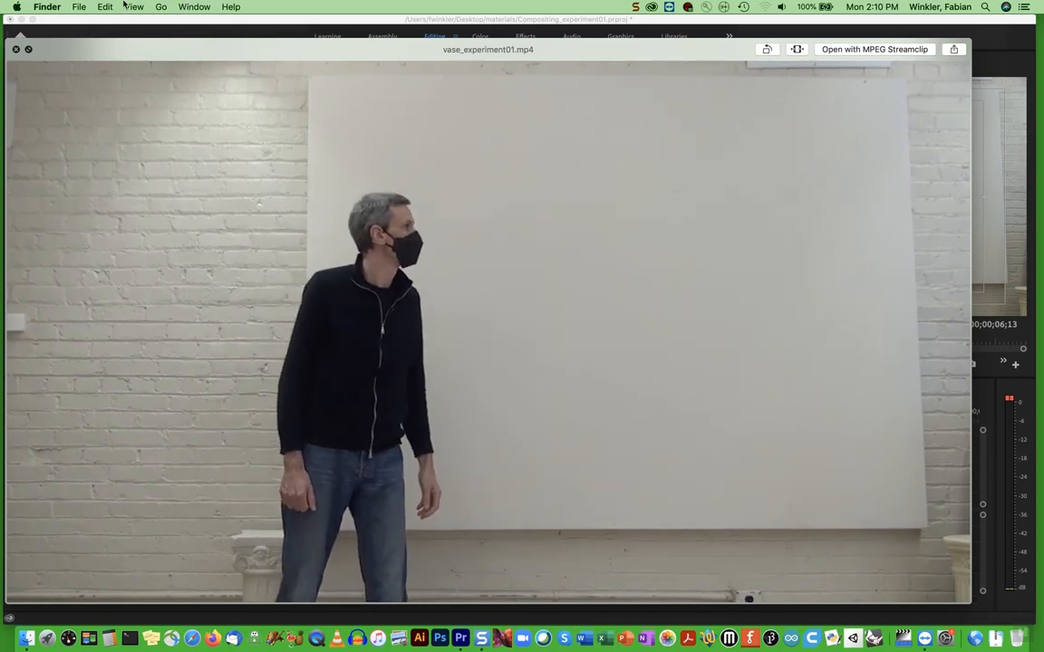
click(194, 7)
click(16, 51)
click(16, 51)
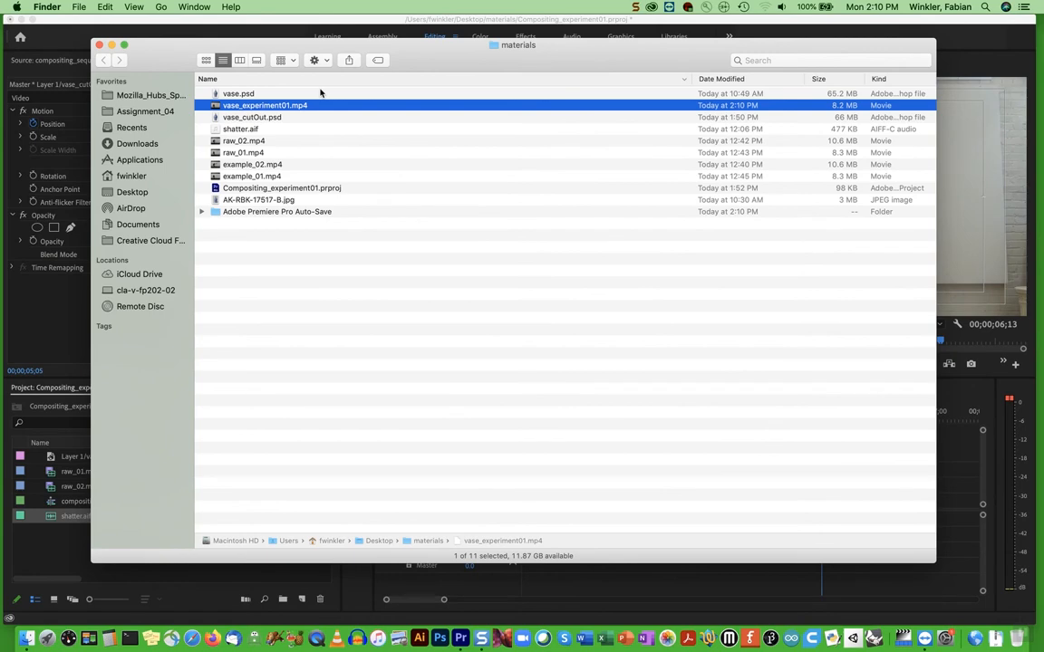
click(256, 23)
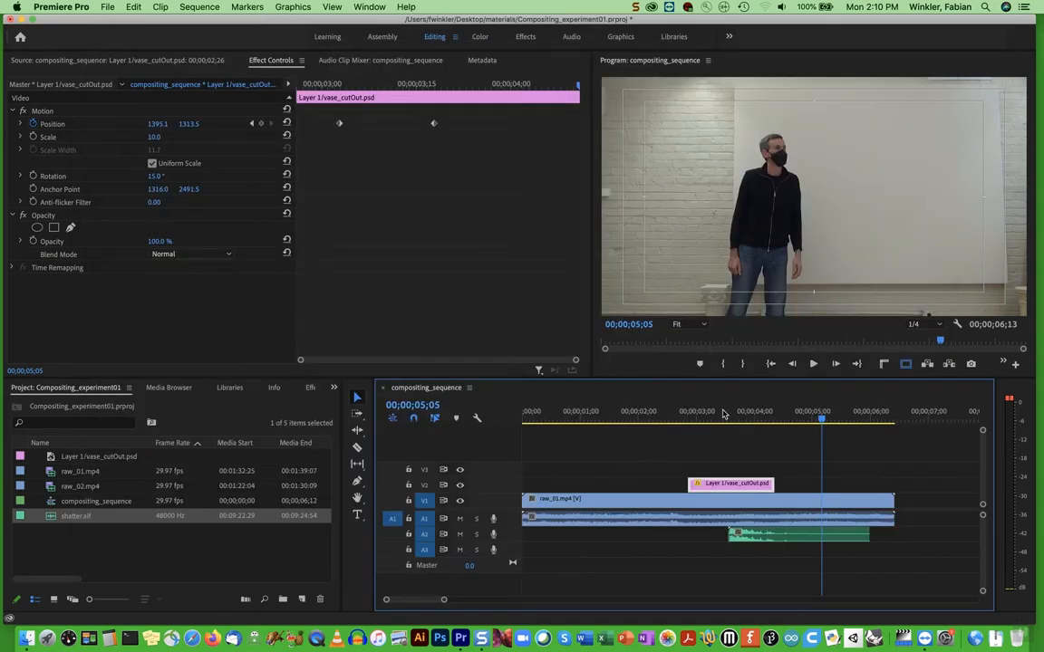
Place raw_02.mp4 on track V1 at 00;00;08;03, leaving a gap after the raw_01.mp4 clip
scroll(809, 470, right, 5)
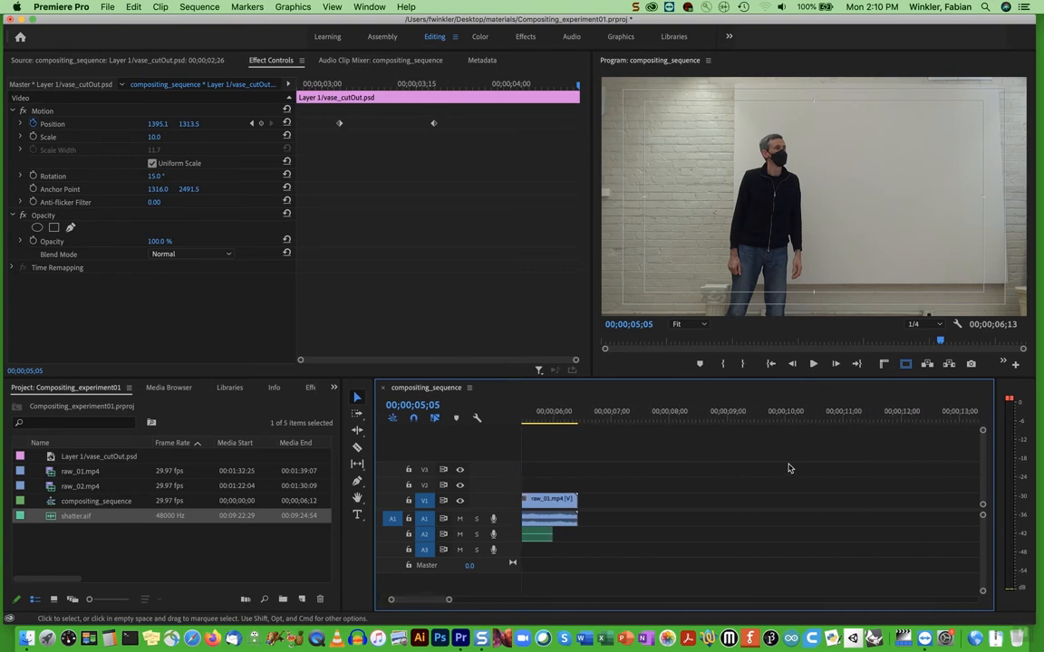
click(676, 422)
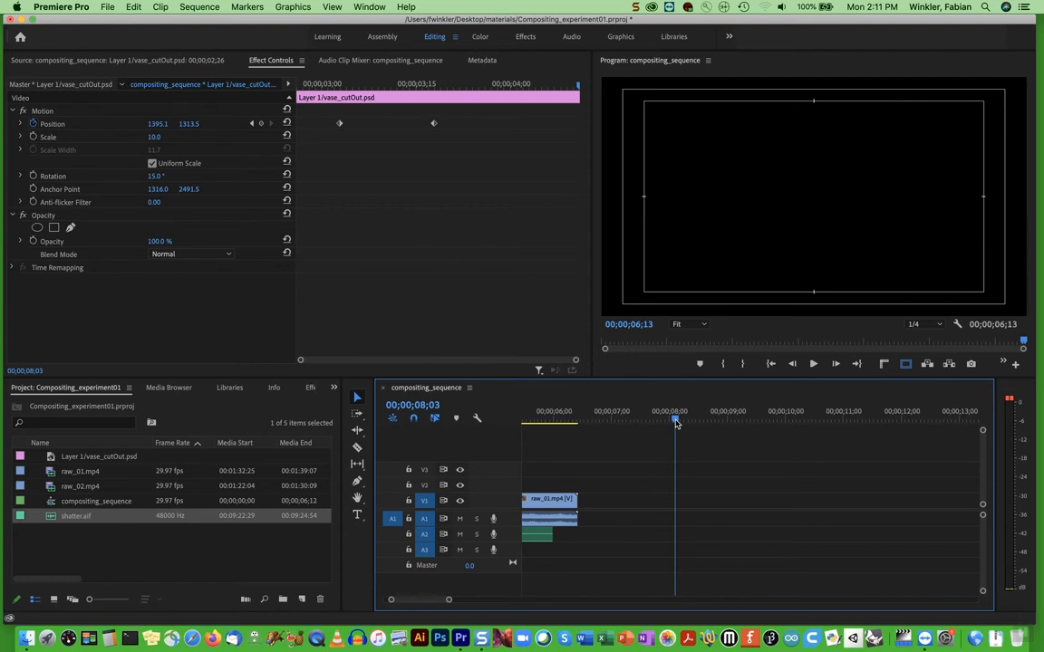
click(75, 490)
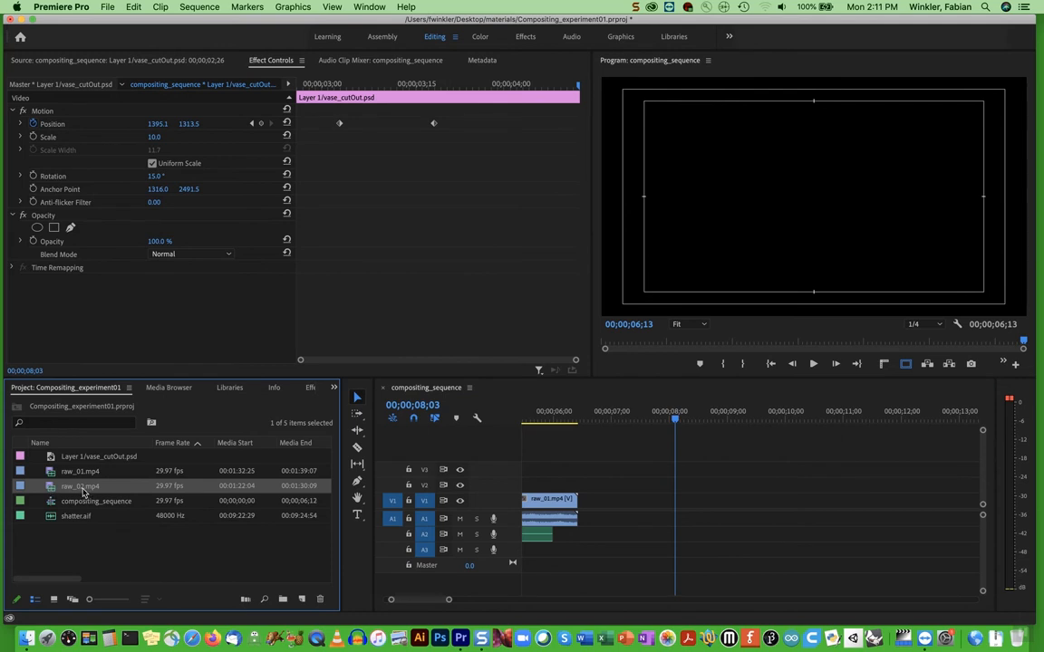
drag(53, 490, 679, 504)
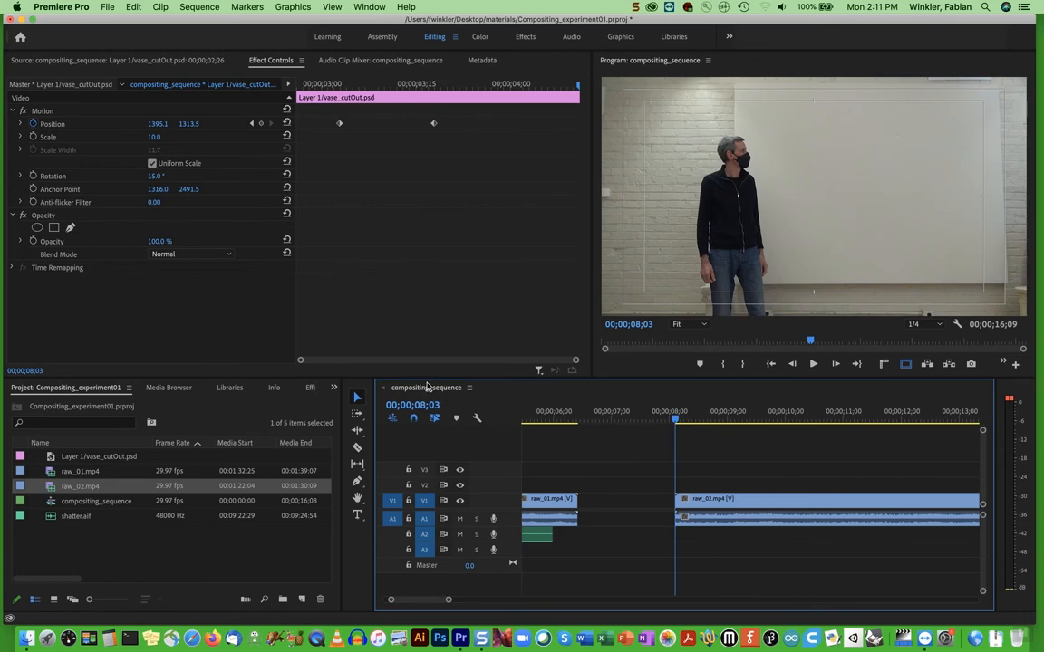
Scrub through the raw_02.mp4 clip and park the playhead on the raised-hand frame at 00;00;11;21
scroll(609, 499, left, 5)
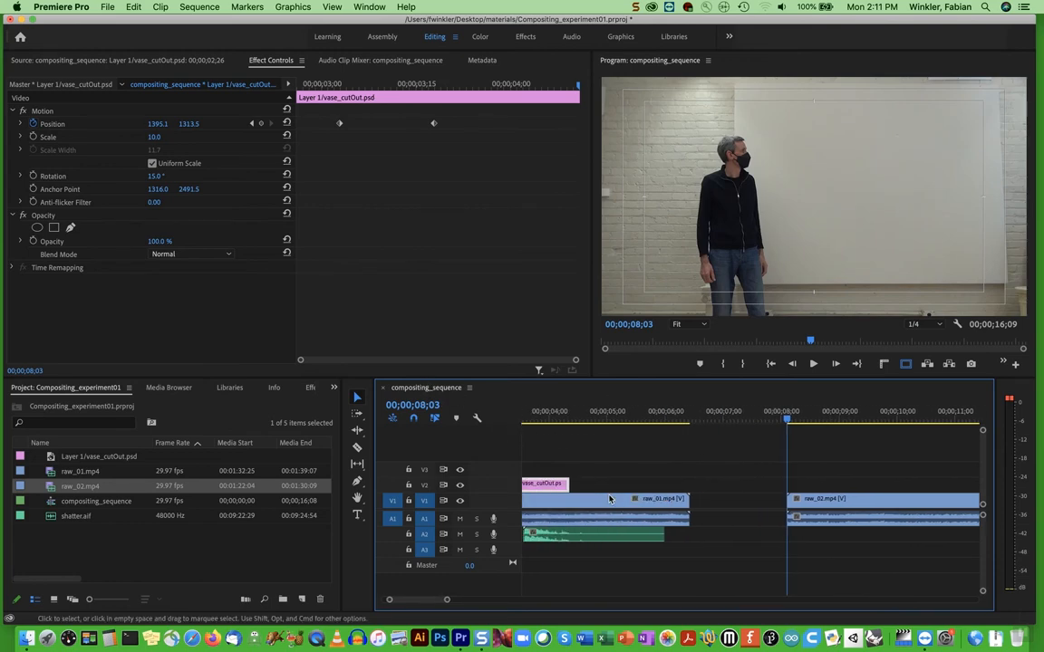
scroll(722, 498, right, 5)
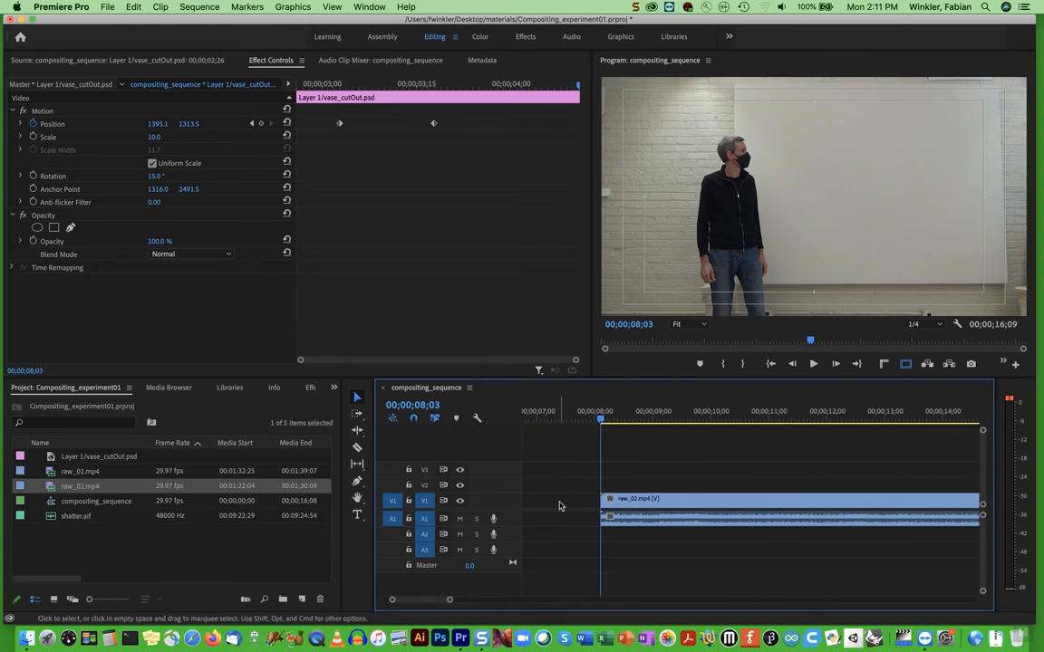
scroll(559, 505, right, 1)
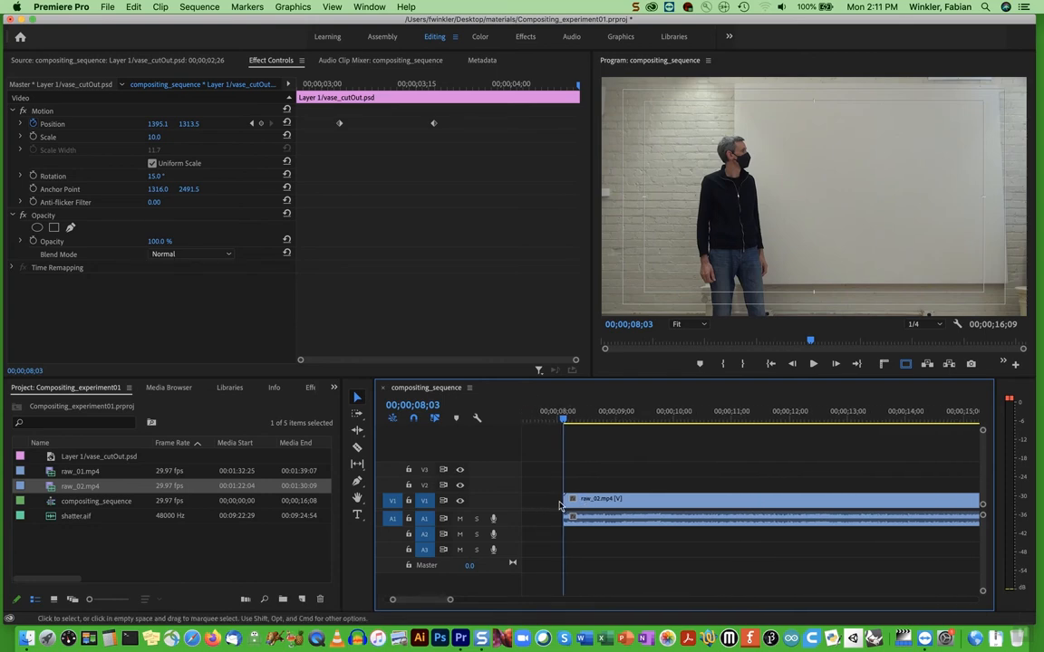
drag(710, 418, 780, 420)
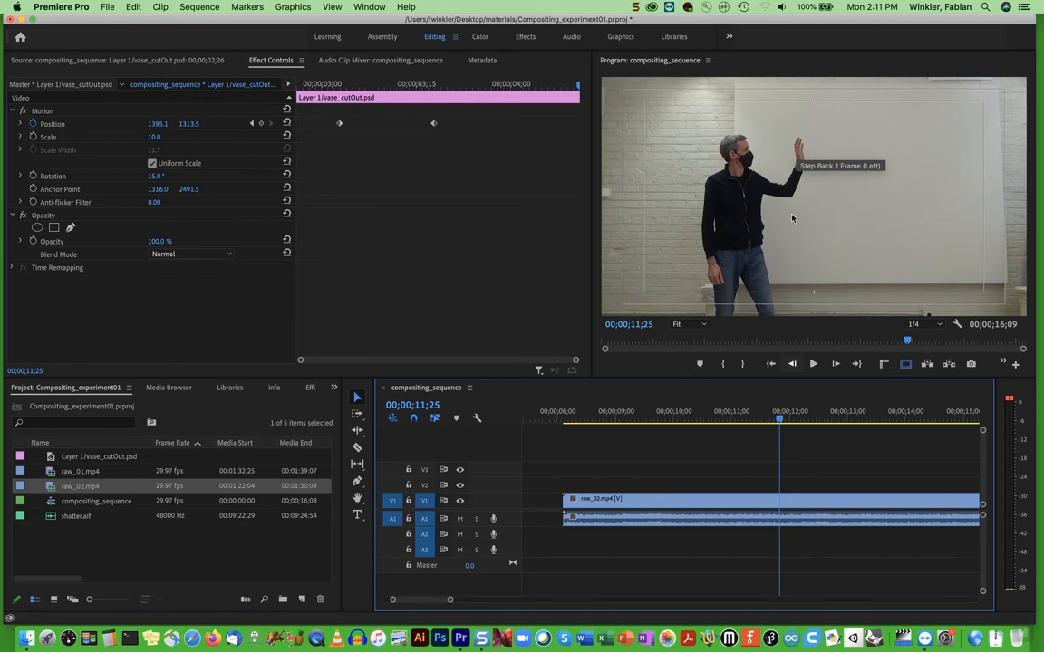
mouse_move(781, 423)
mouse_down()
mouse_move(816, 421)
mouse_move(789, 421)
mouse_up()
drag(773, 421, 771, 418)
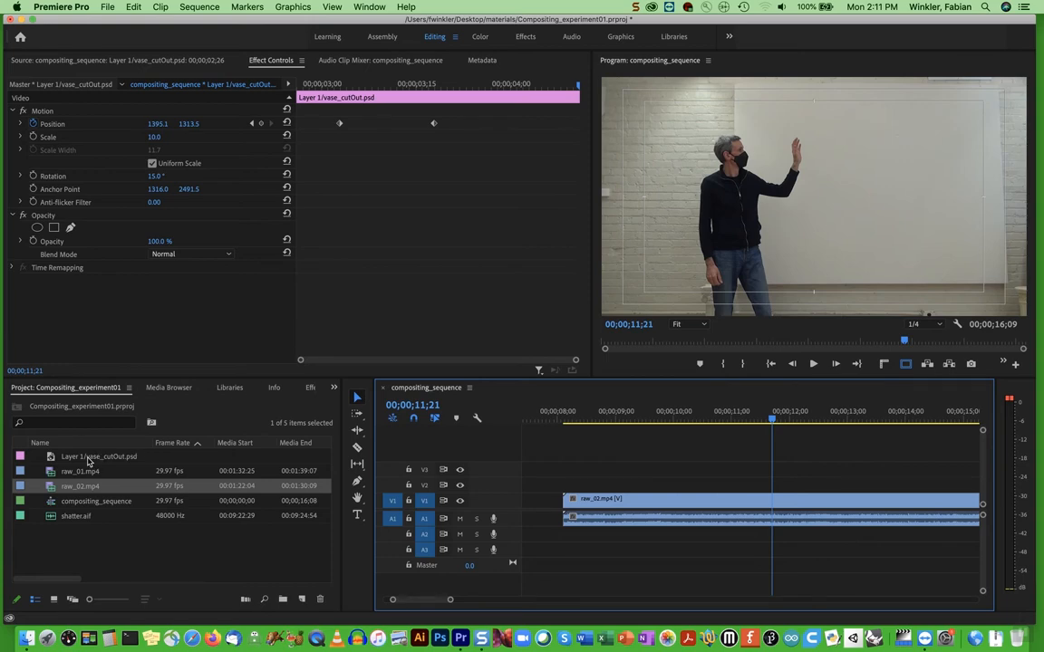
Add Layer 1/vase_cutOut.psd on track V2 at the start of raw_02.mp4 and extend it to that clip's end
drag(49, 461, 569, 489)
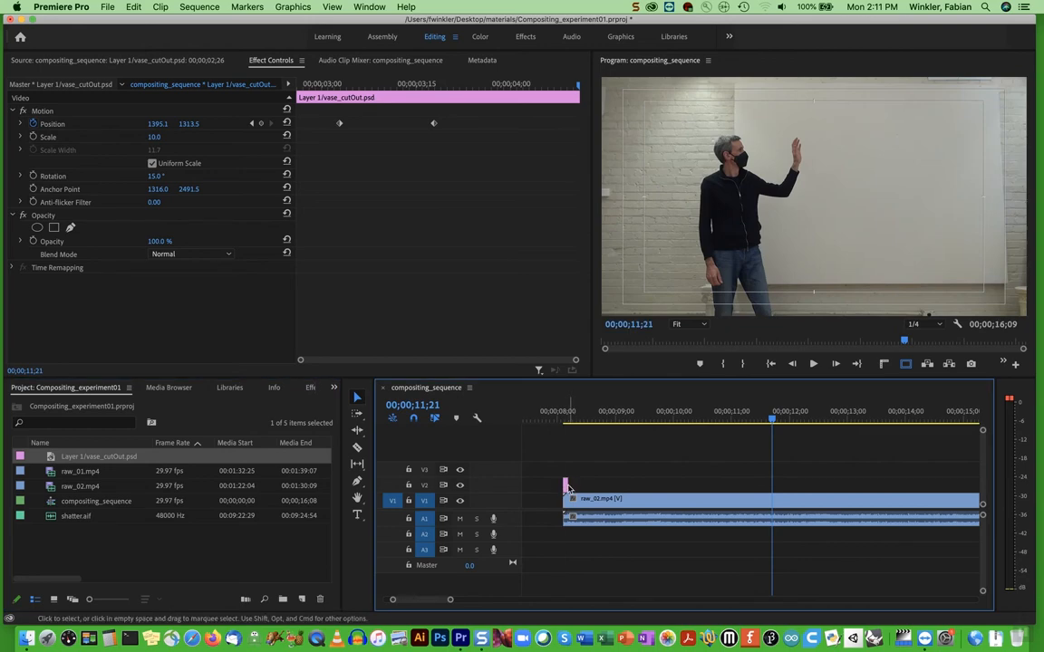
drag(569, 484, 928, 484)
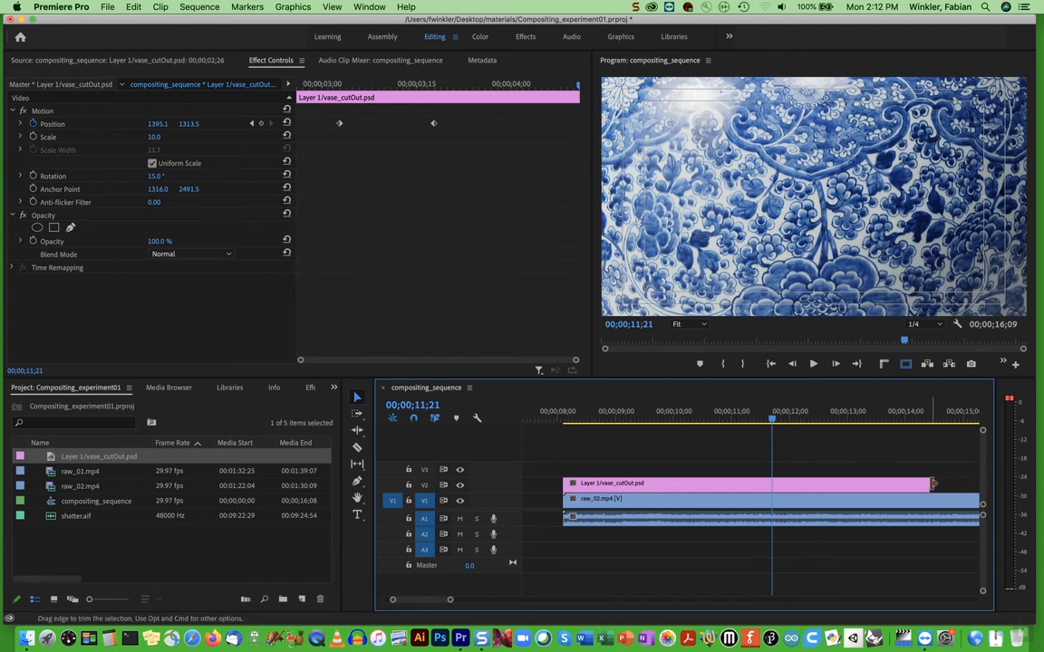
scroll(906, 487, right, 2)
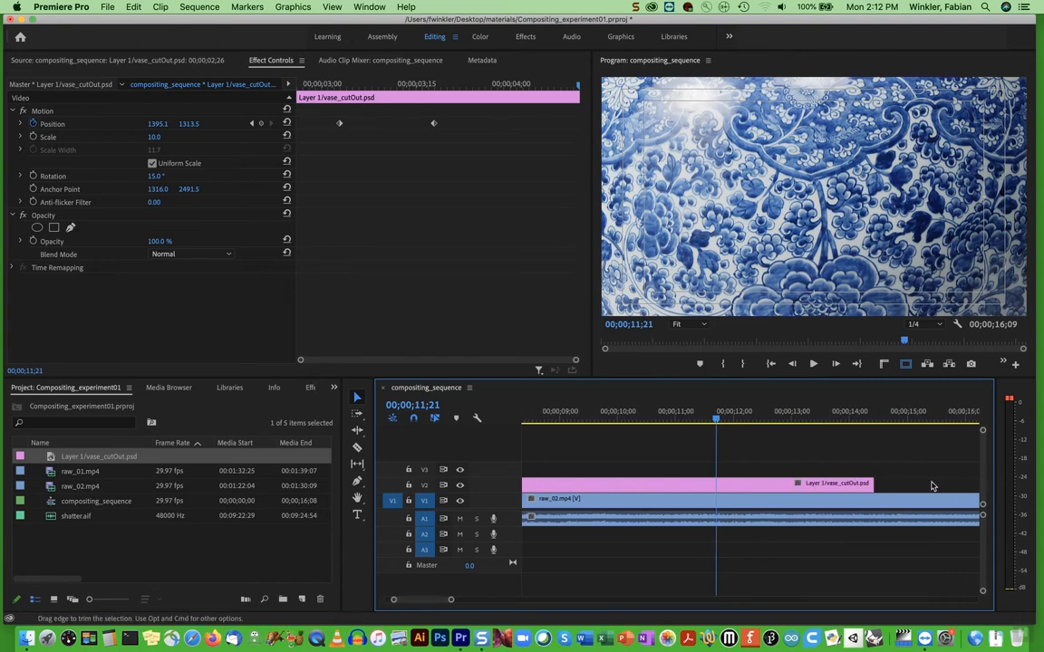
drag(855, 485, 960, 487)
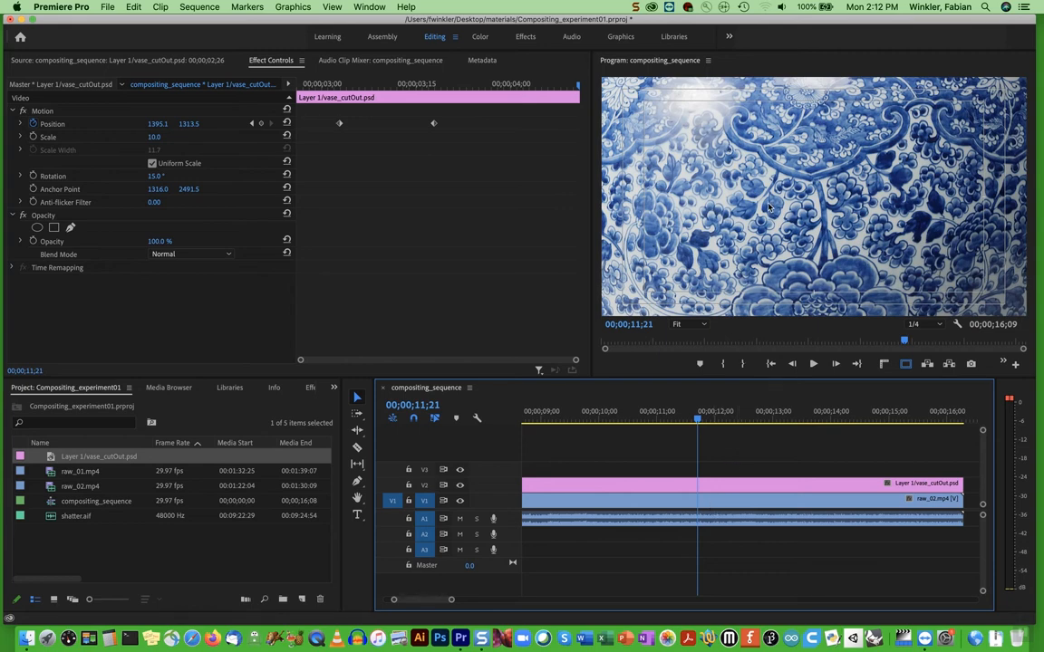
Set the scale of the new vase clip above raw_02.mp4 to 10
double_click(671, 484)
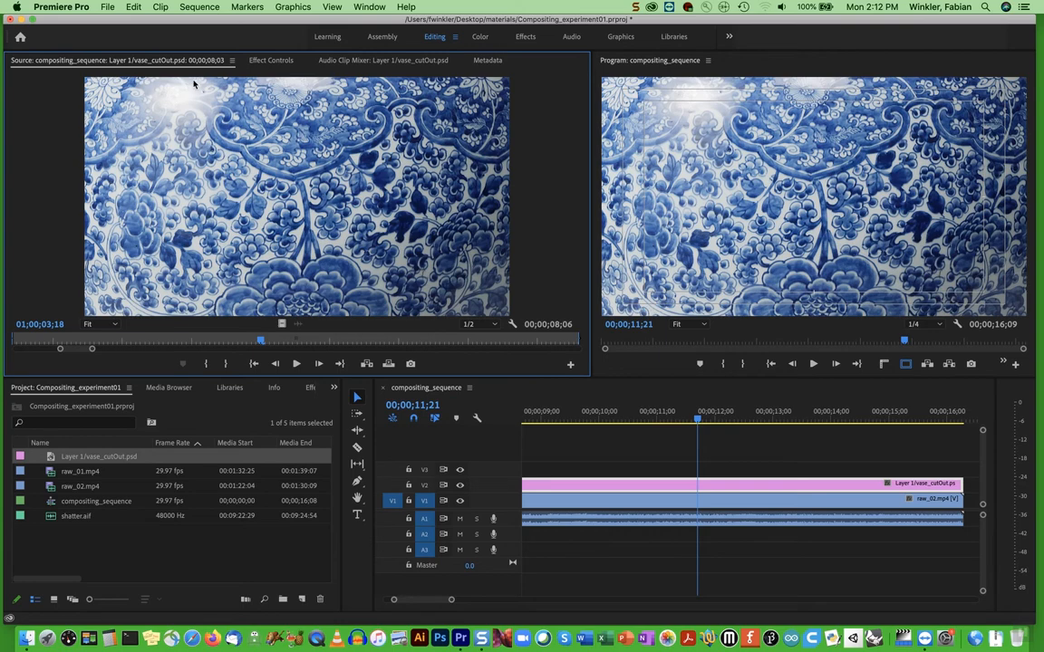
click(272, 61)
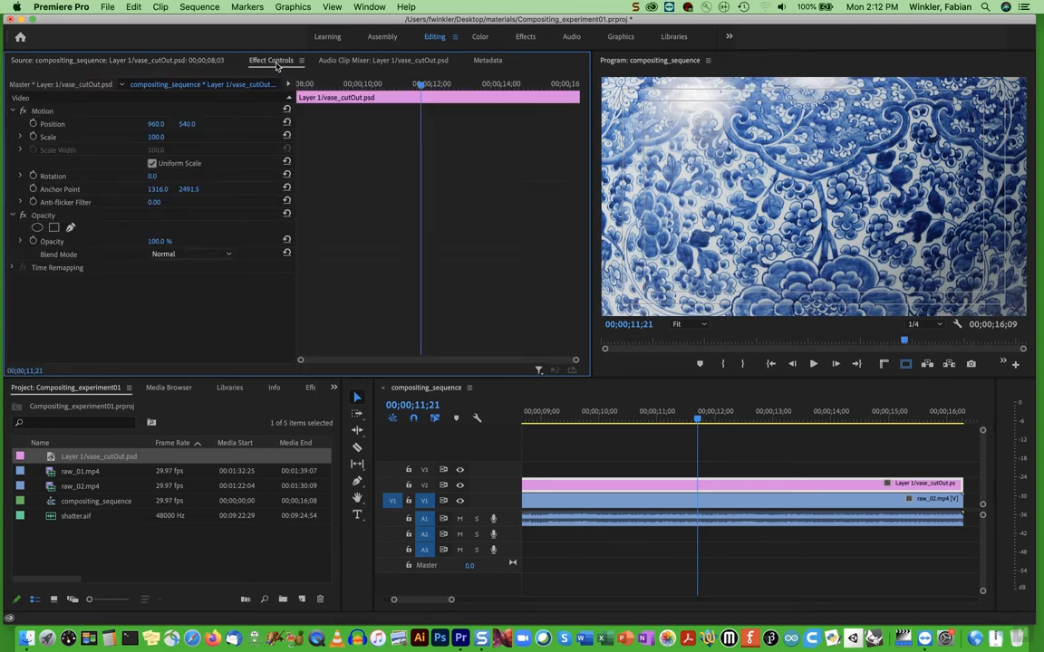
click(150, 137)
text(10)
key(Return)
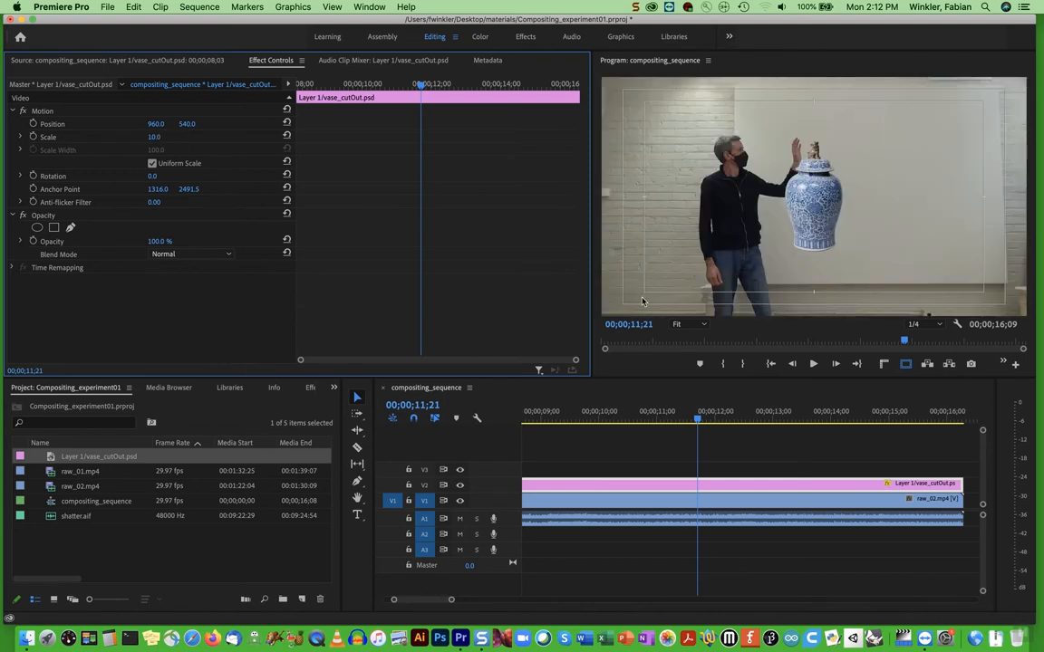
Move the vase beside the raised hand to about position 1013, 328, then deselect it with the playhead at 00;00;09;04
click(813, 207)
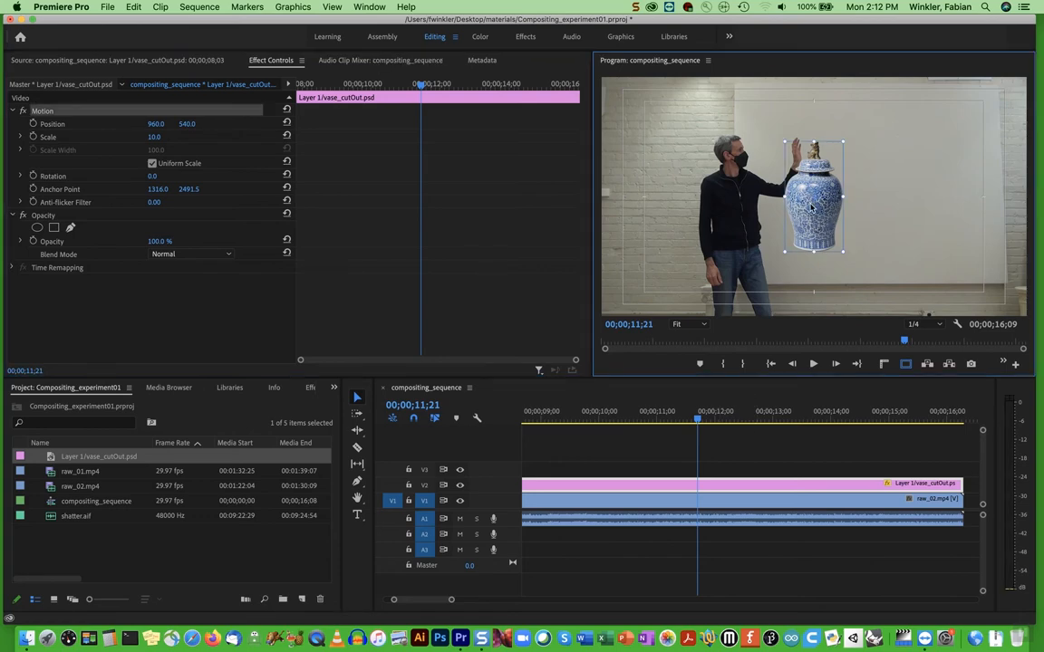
drag(812, 217, 820, 170)
mouse_move(681, 419)
mouse_down()
mouse_move(670, 423)
mouse_move(686, 423)
mouse_up()
drag(823, 150, 825, 153)
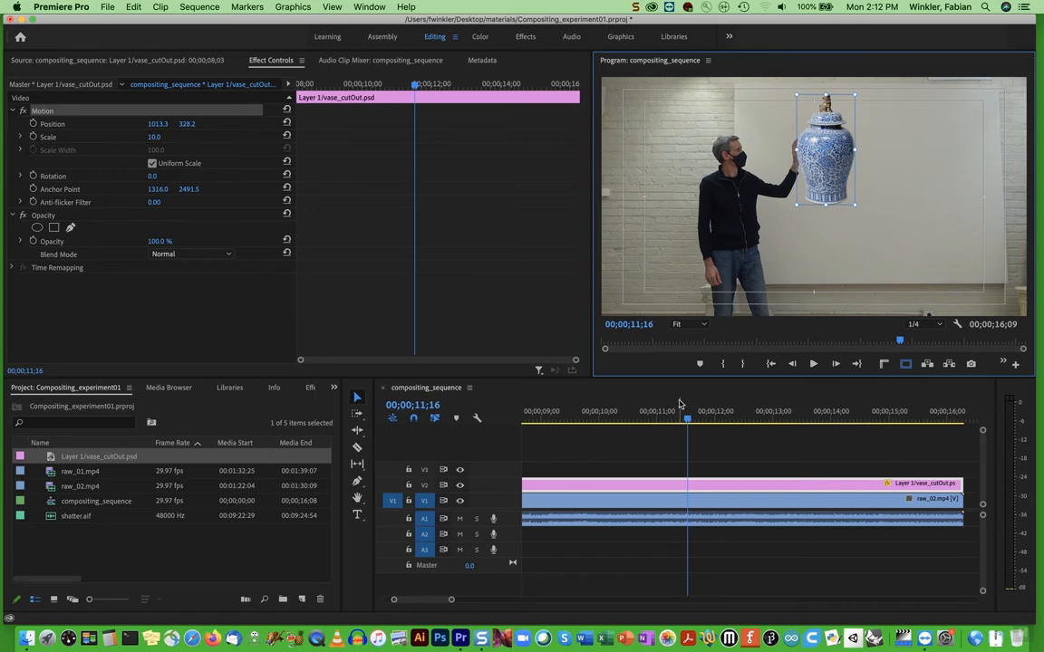
drag(687, 418, 547, 426)
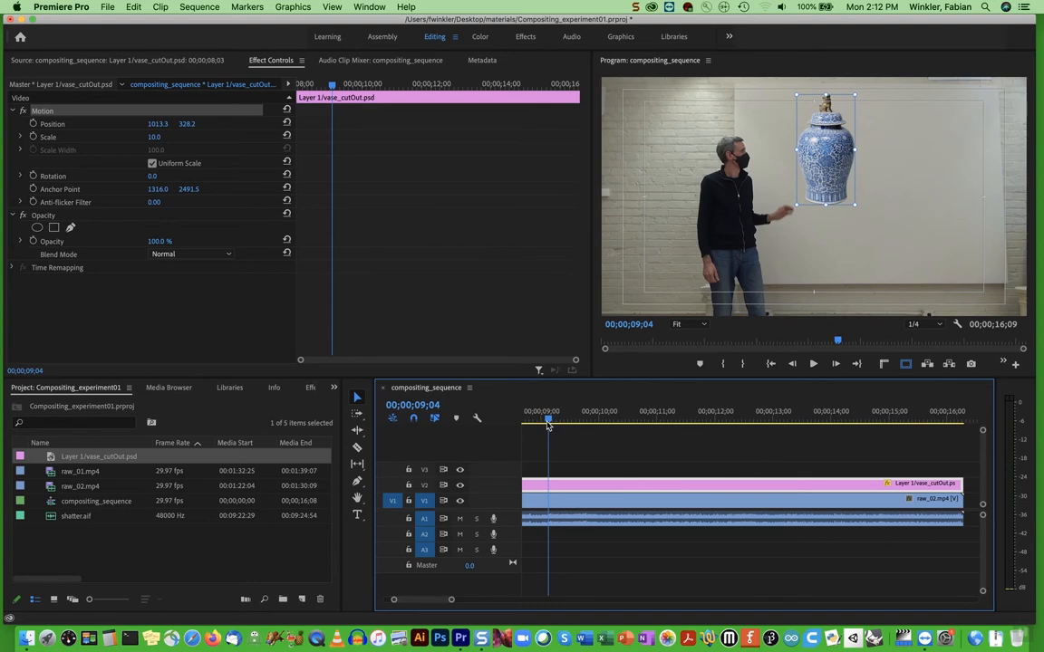
click(570, 443)
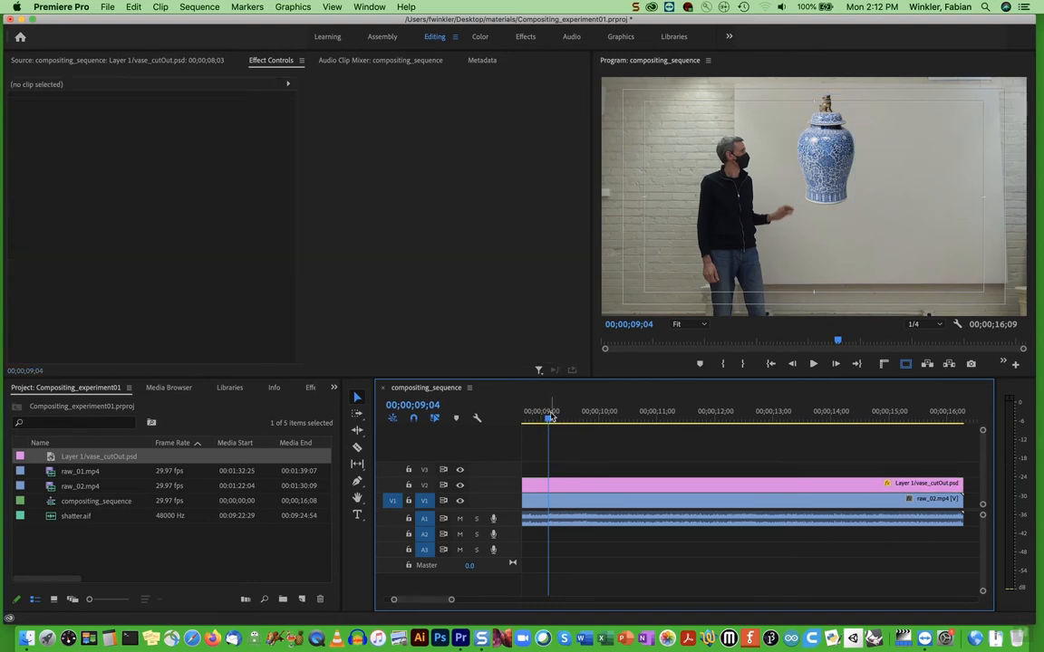
Play and scrub the composite from 00;00;09;04 to examine when the raised hand begins pushing toward the vase
key(space)
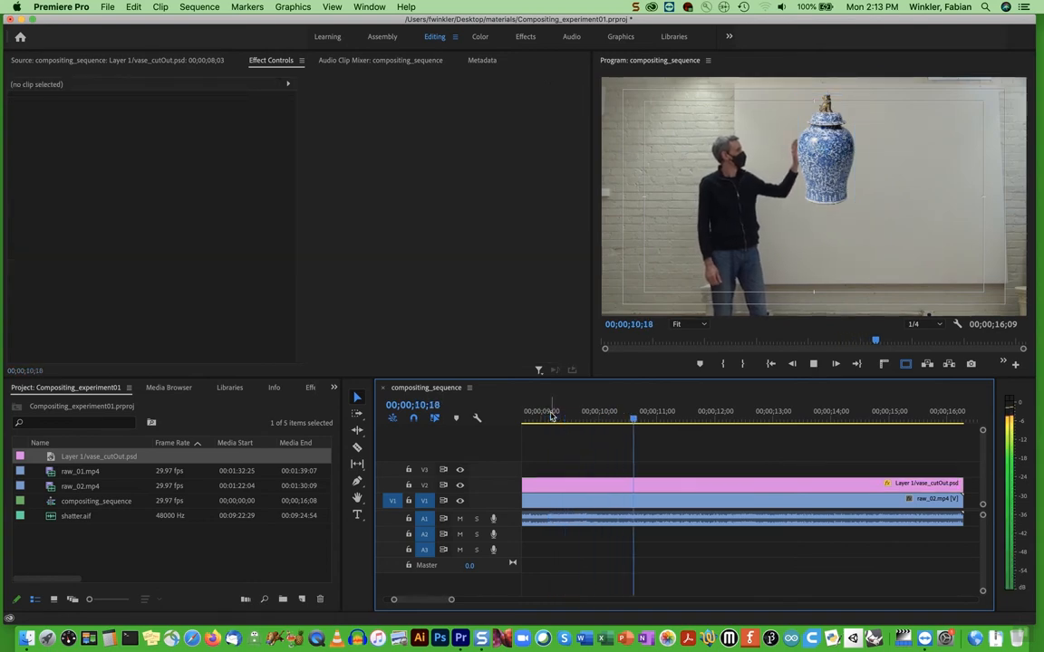
key(space)
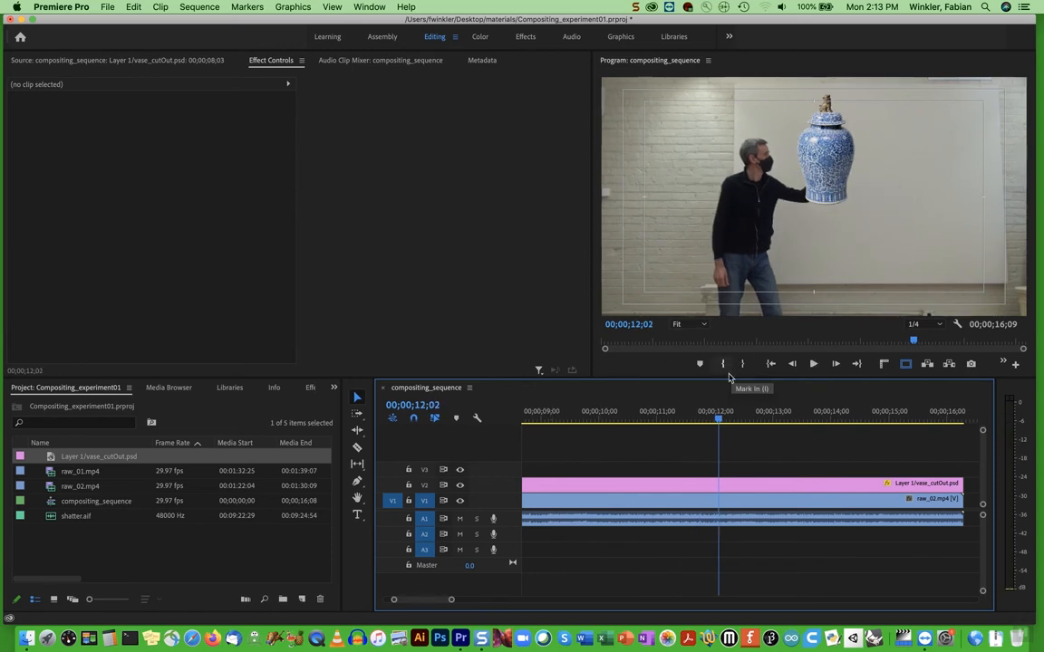
click(696, 419)
drag(696, 419, 692, 419)
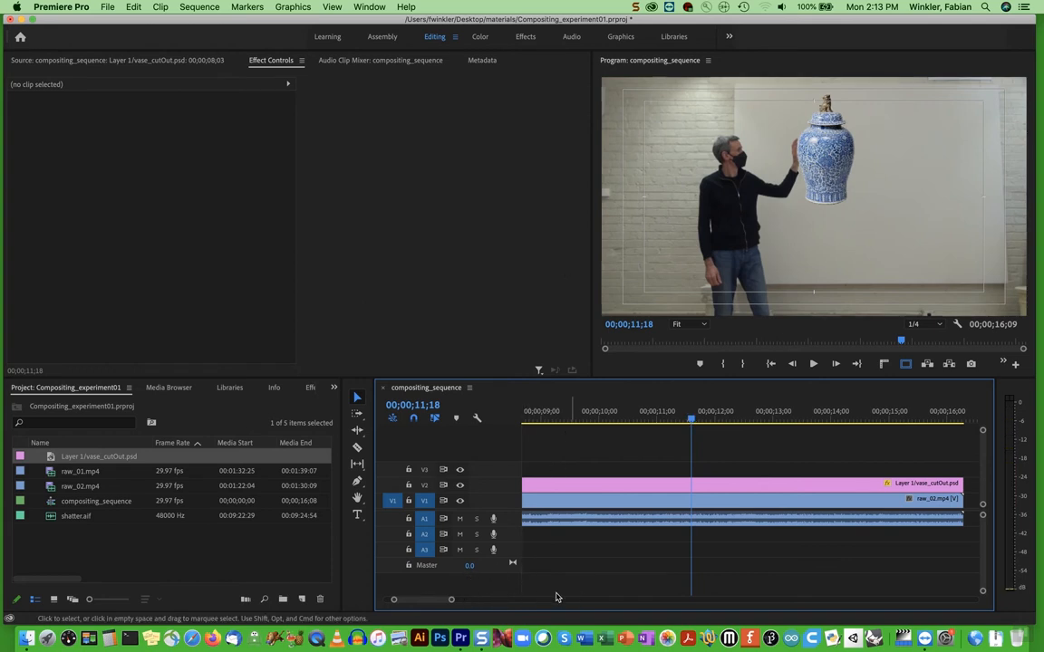
drag(433, 599, 398, 600)
drag(675, 421, 717, 420)
scroll(785, 436, down, 5)
scroll(785, 436, down, 3)
click(629, 421)
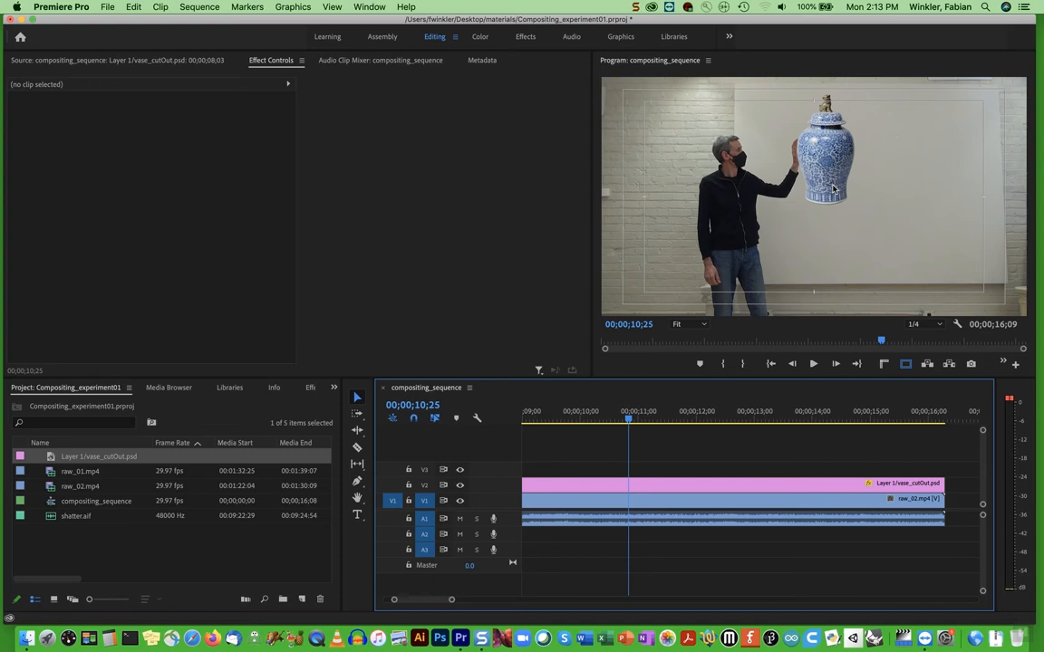
Turn on Position animation for the vase clip above raw_02.mp4, setting its first keyframe at 00;00;11;23
drag(628, 421, 678, 421)
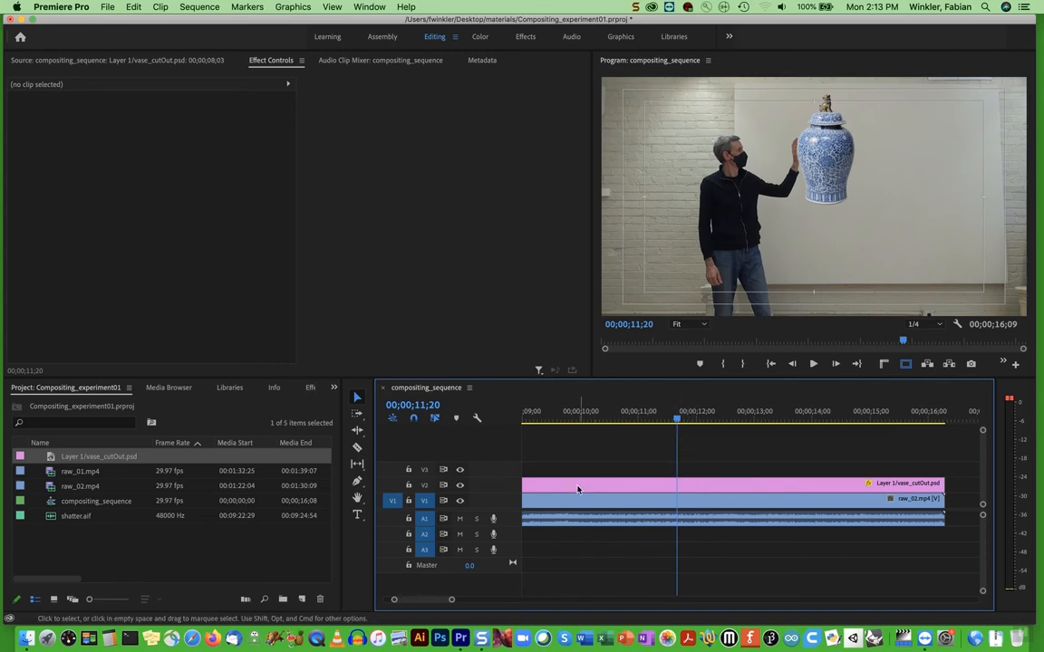
double_click(720, 490)
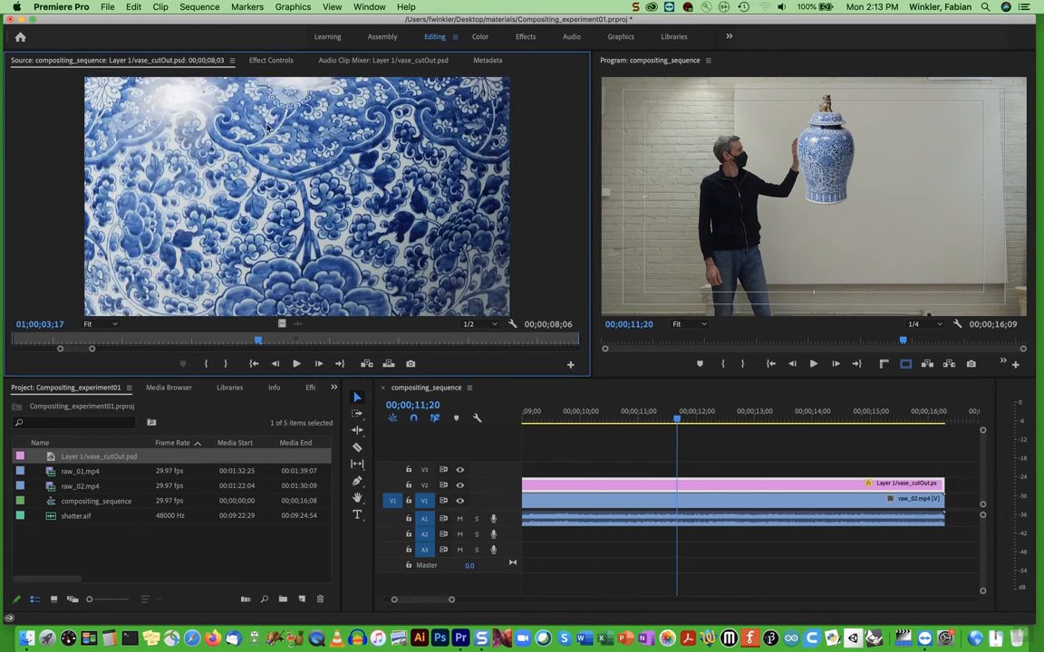
click(246, 59)
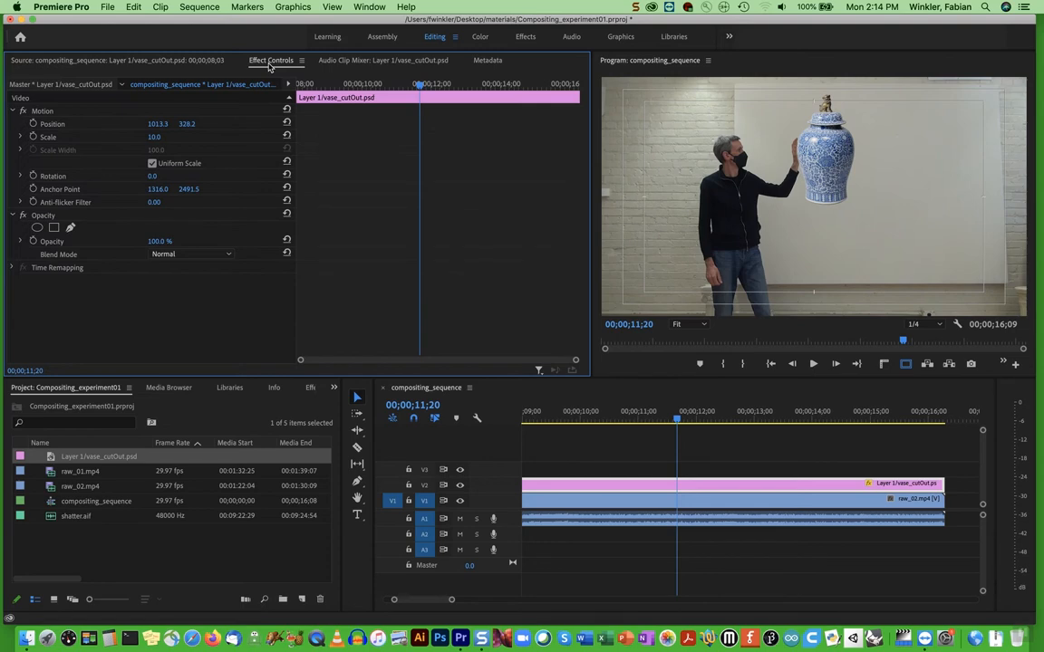
mouse_move(678, 415)
mouse_down()
mouse_move(568, 421)
mouse_move(694, 414)
mouse_move(684, 415)
mouse_up()
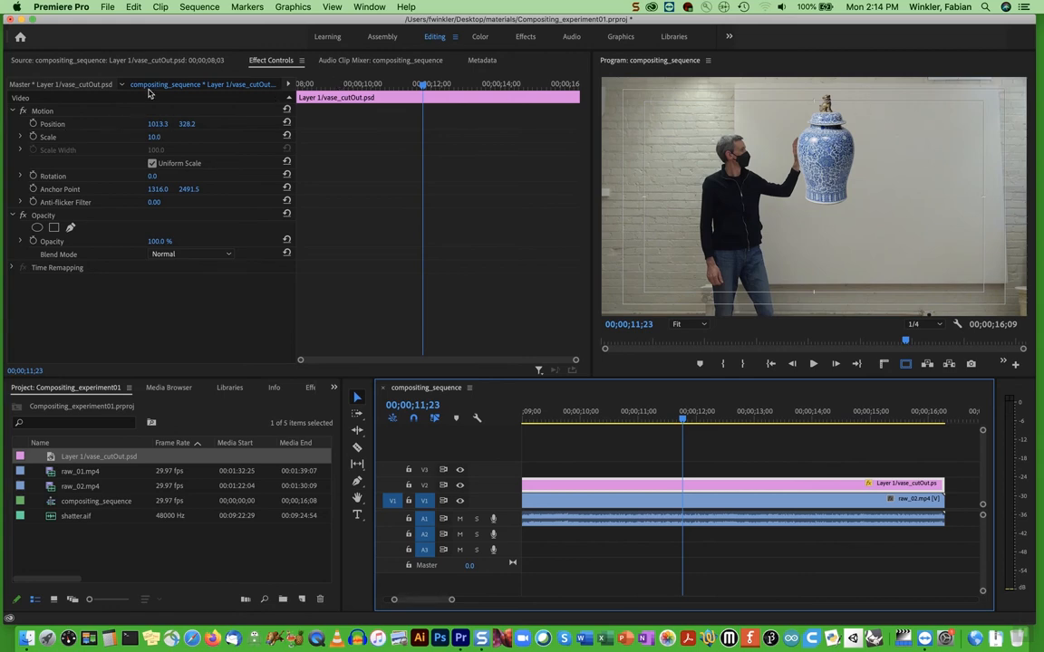
click(34, 124)
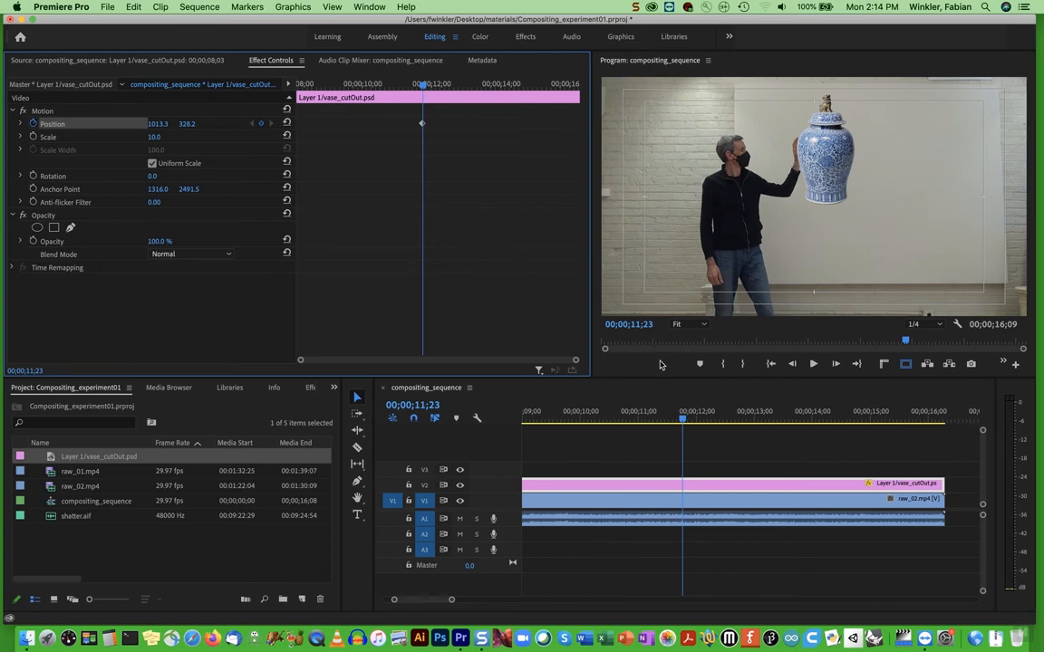
Keyframe the vase's position at 00;00;12;11 by moving it ahead of the outstretched hand to about 1353, 314
click(698, 419)
drag(698, 418, 717, 419)
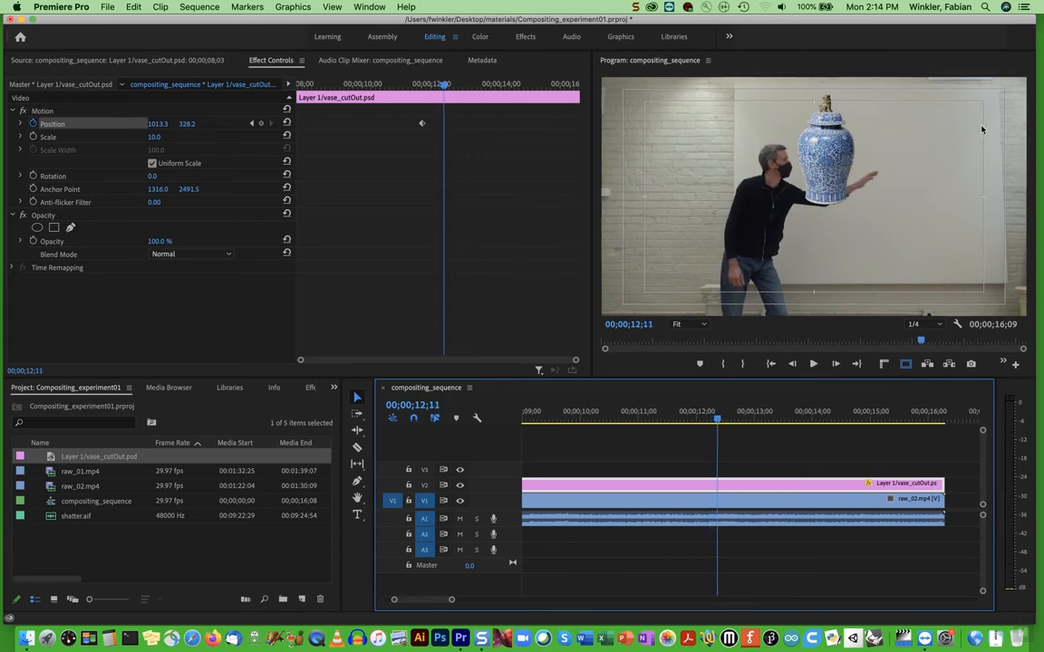
key(space)
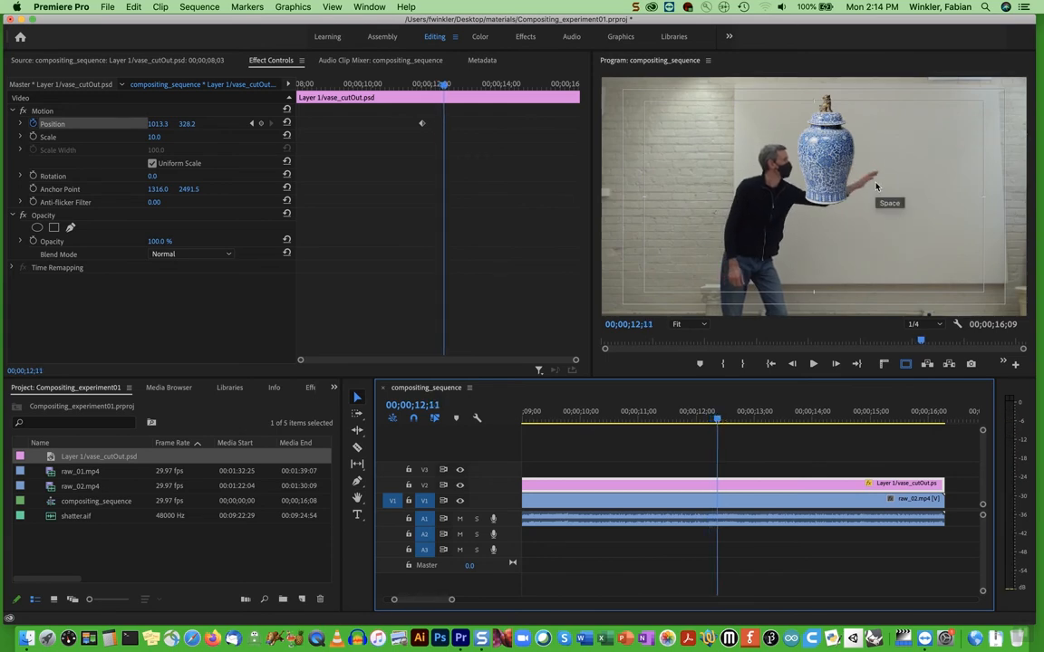
click(827, 164)
click(828, 164)
drag(827, 164, 903, 164)
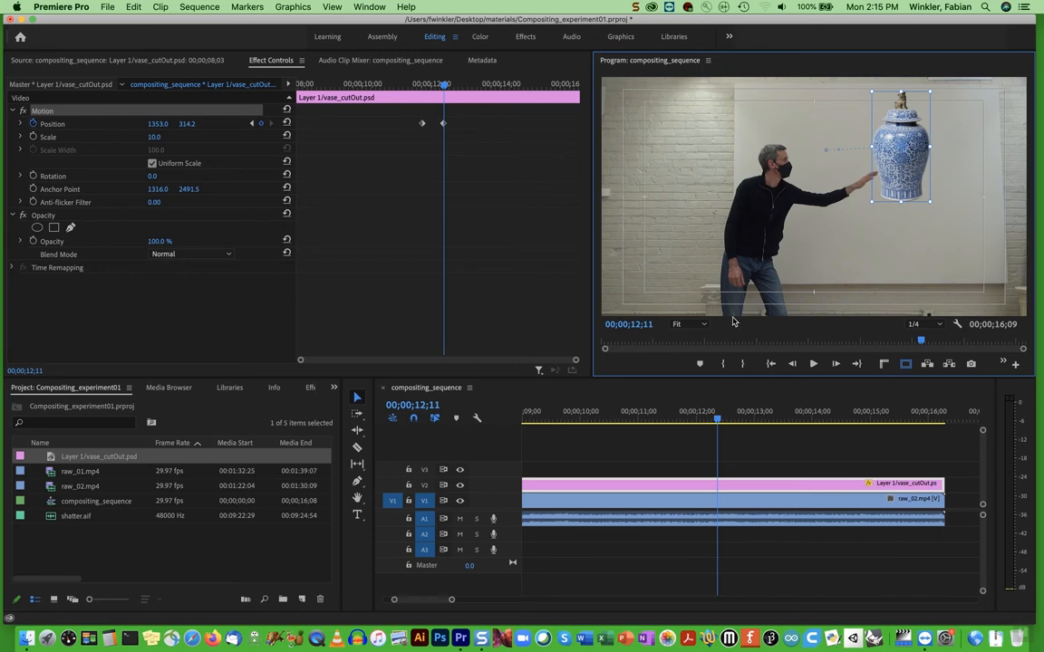
Keyframe the vase's horizontal position at 2069 at 00;00;14;00, so it slides out of the frame after the push
drag(721, 423, 802, 423)
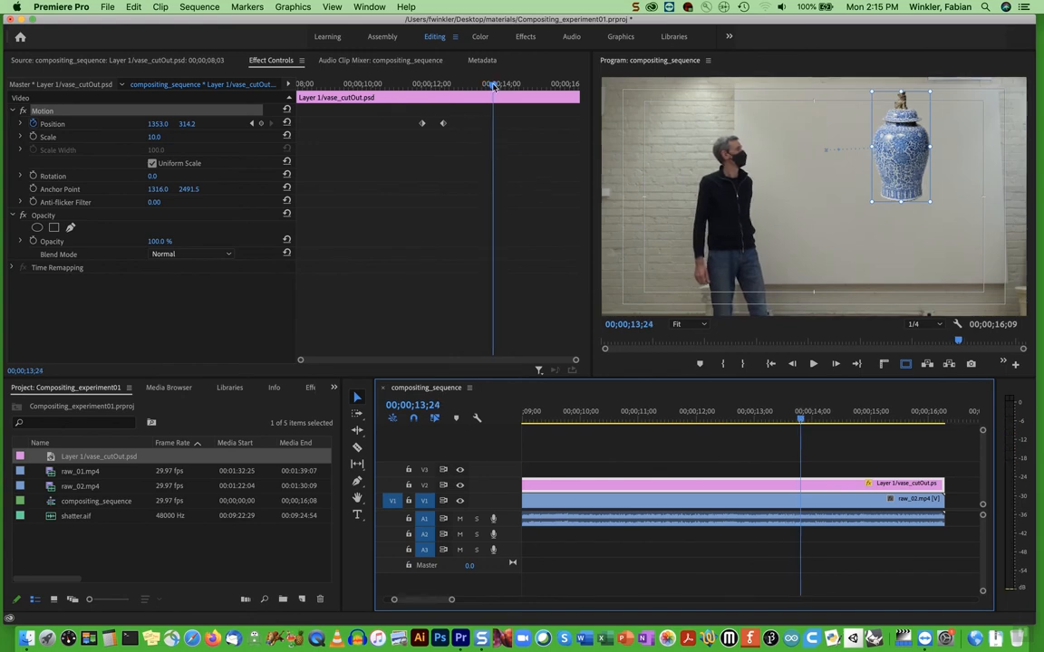
click(447, 84)
click(444, 87)
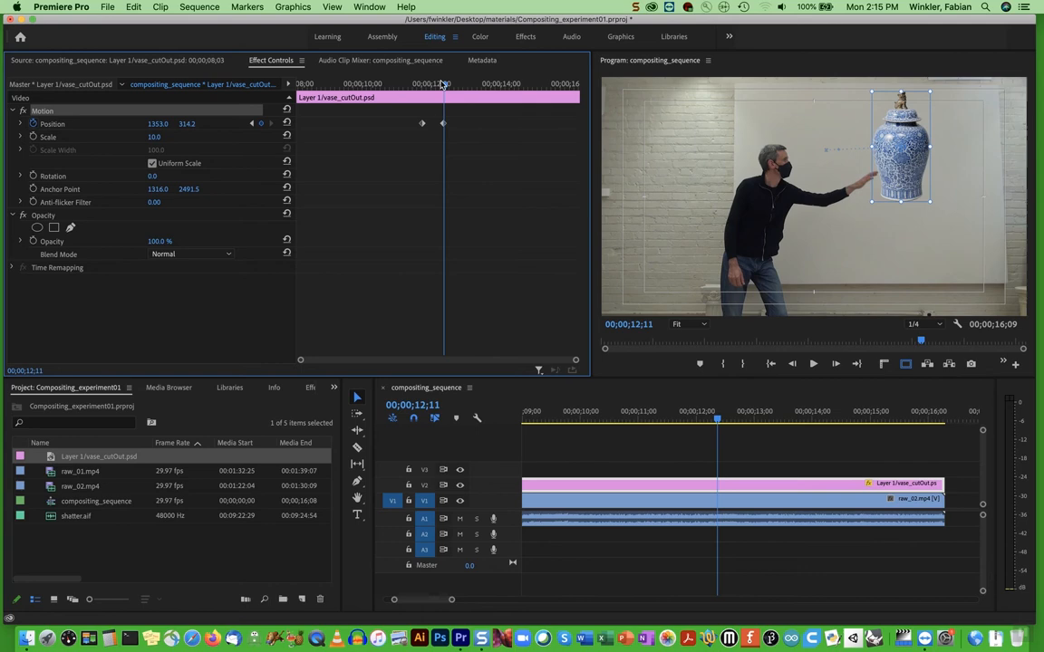
drag(444, 84, 499, 89)
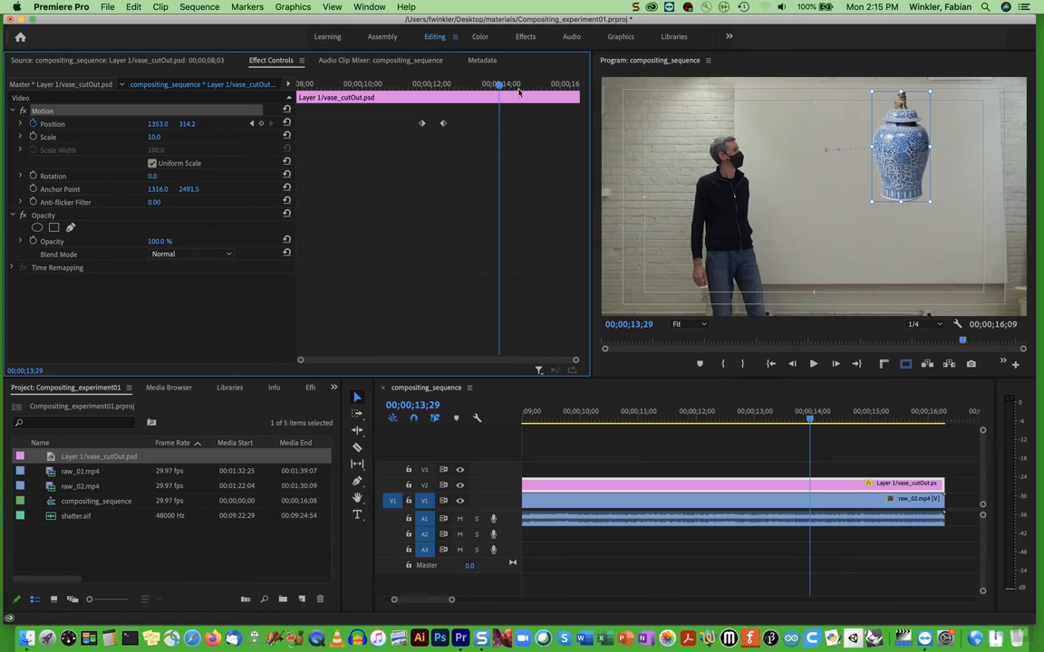
drag(498, 89, 501, 88)
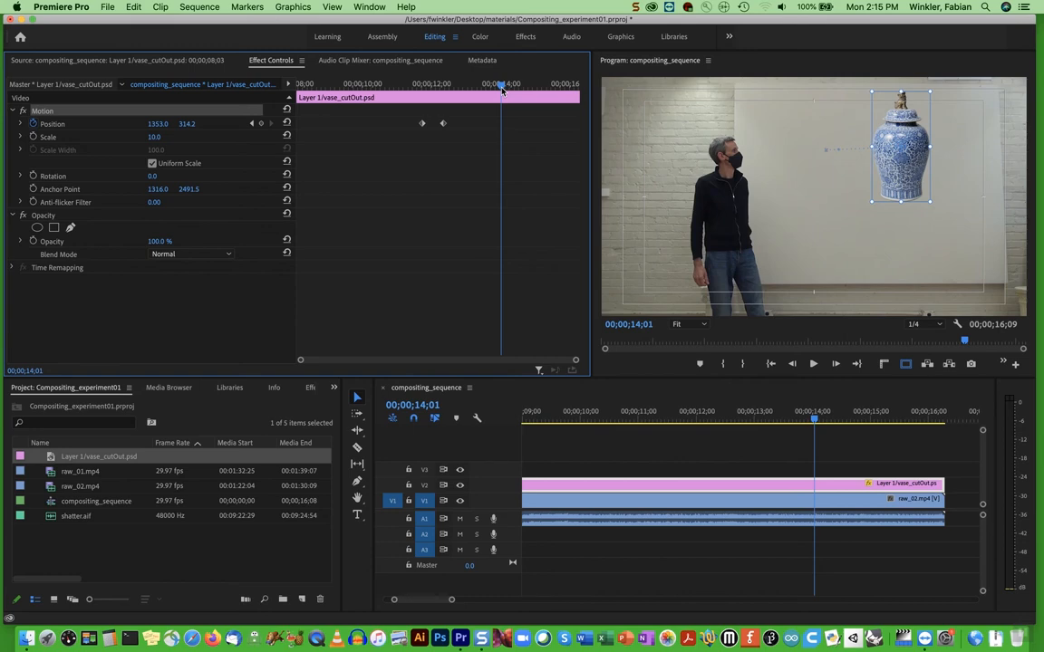
key(Left)
key(Left)
key(Left)
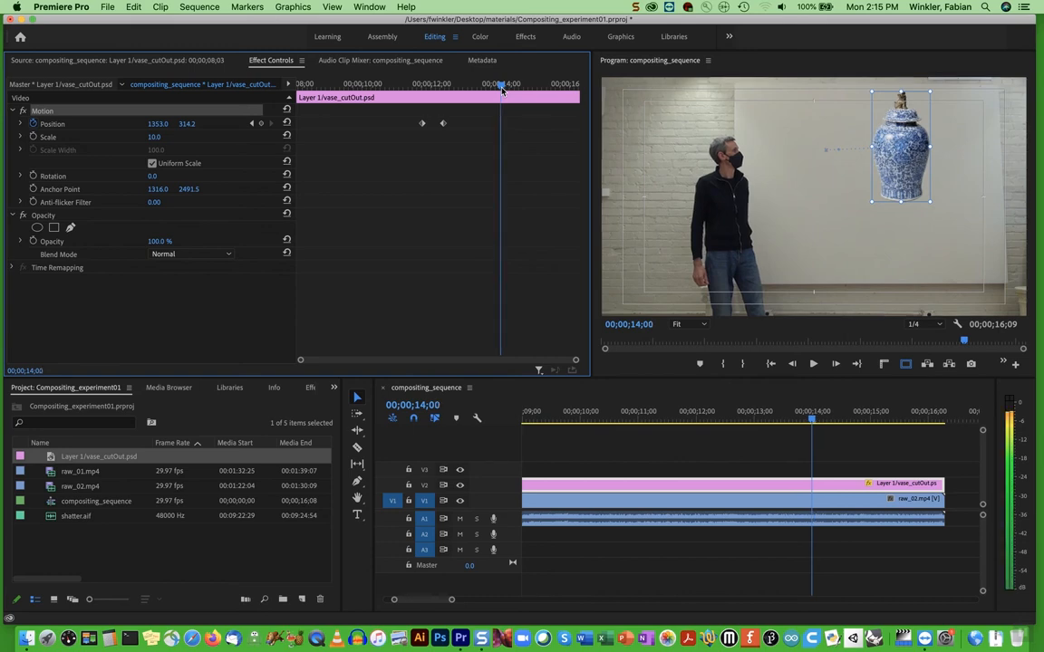
key(Right)
key(Right)
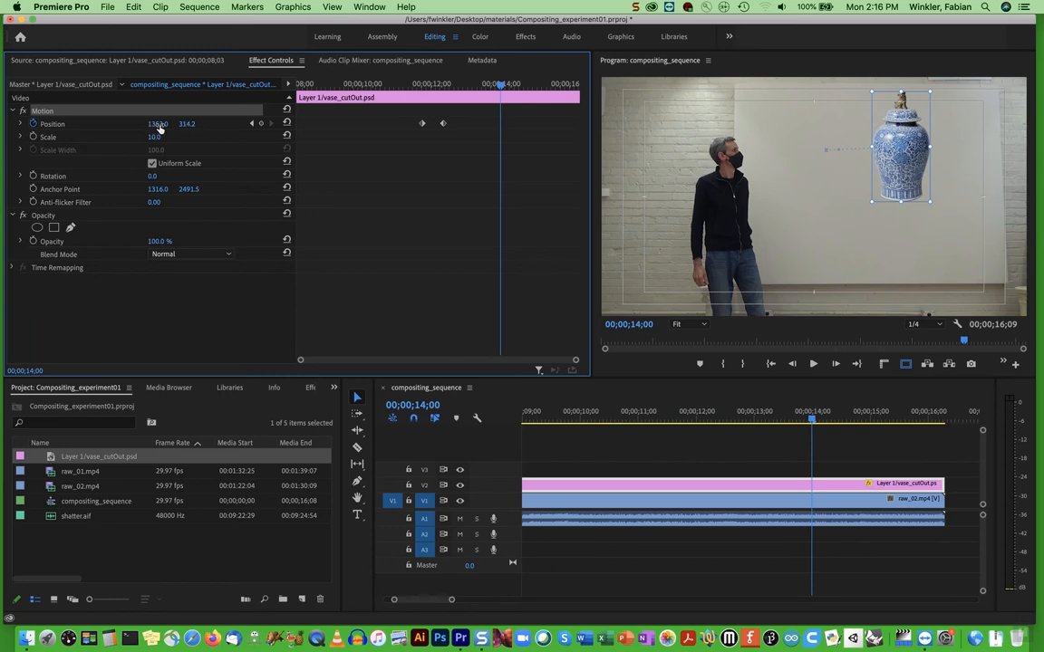
drag(157, 128, 480, 128)
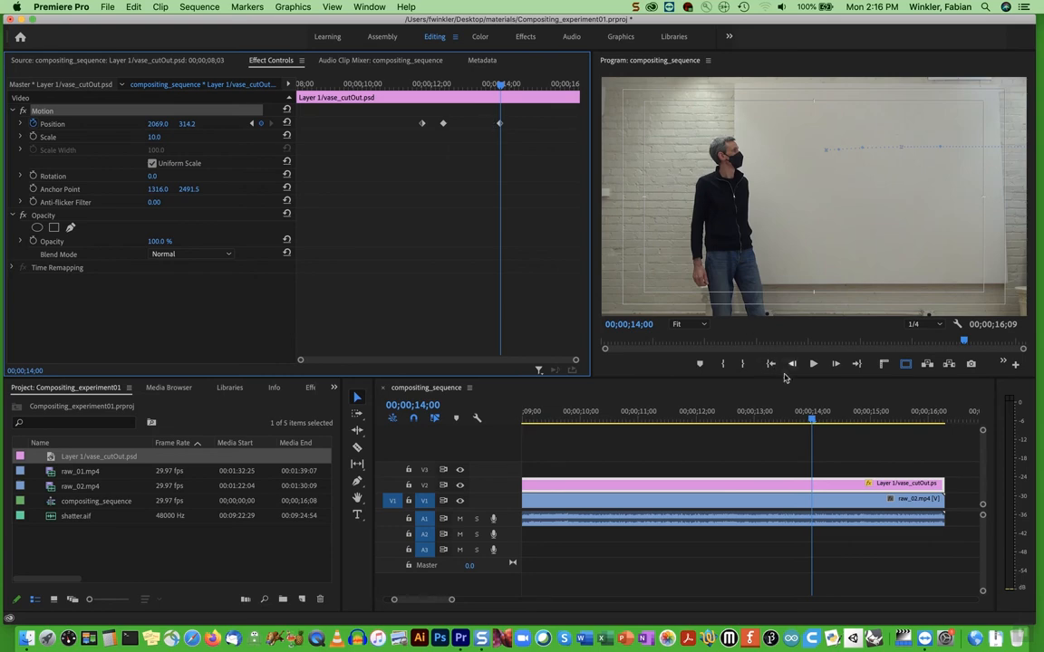
Add a position keyframe at 00;00;12;01 by moving the vase back against the raised hand to about 1091, 320
drag(732, 421, 607, 423)
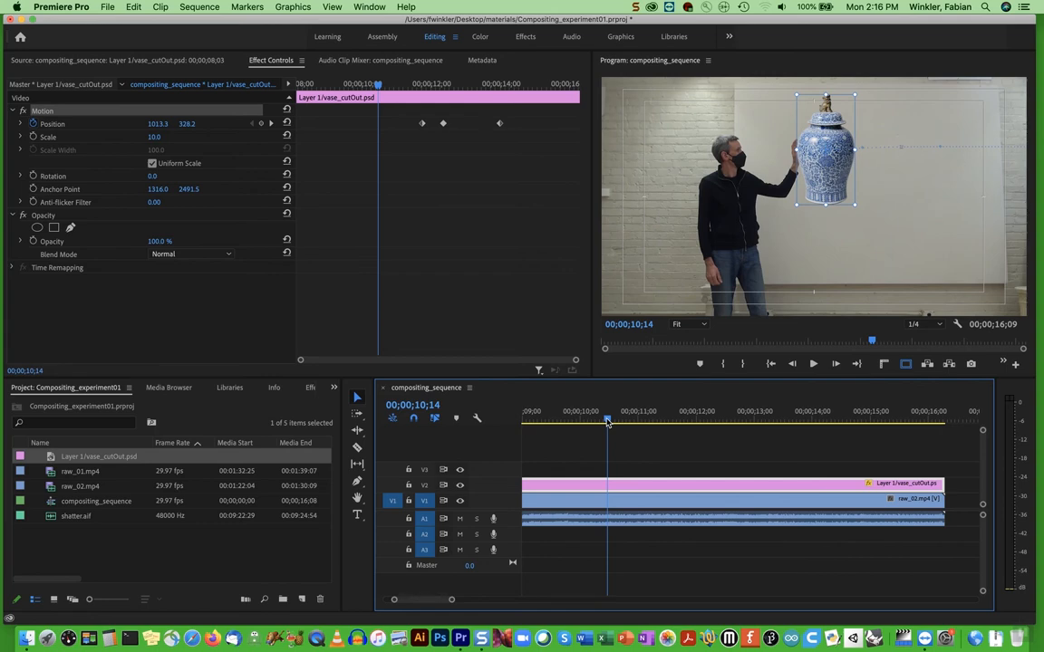
key(space)
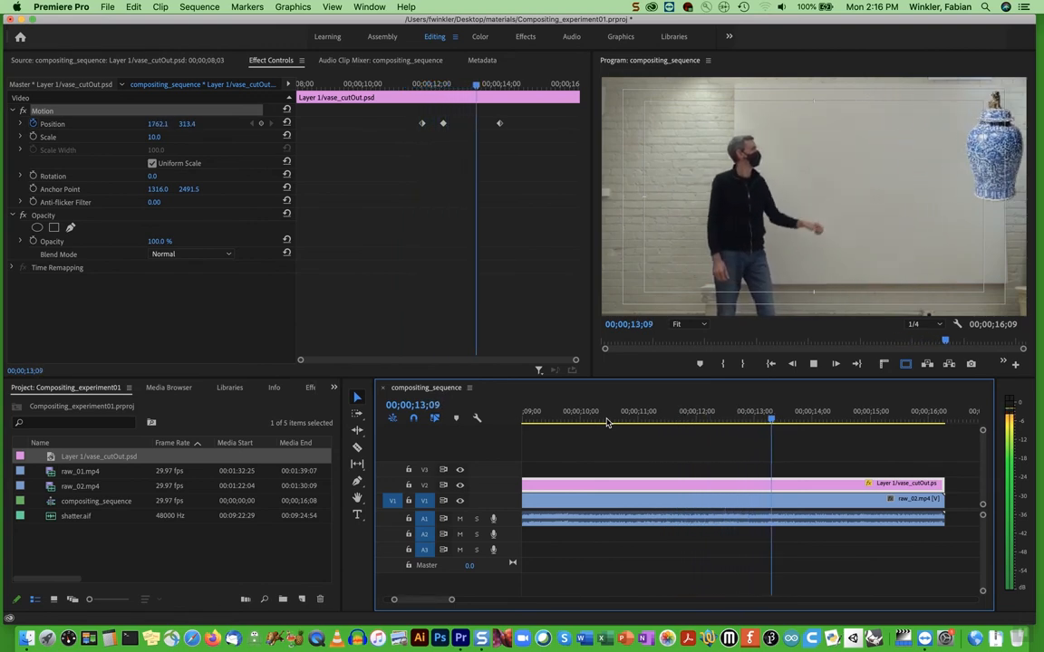
key(space)
drag(813, 418, 699, 423)
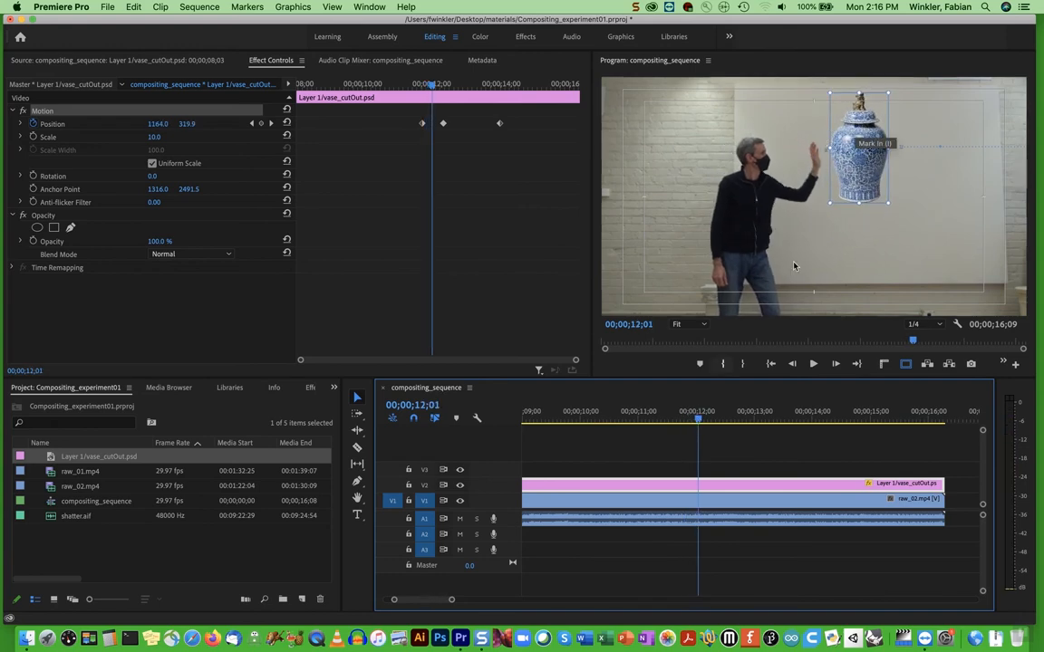
click(705, 423)
drag(706, 423, 717, 422)
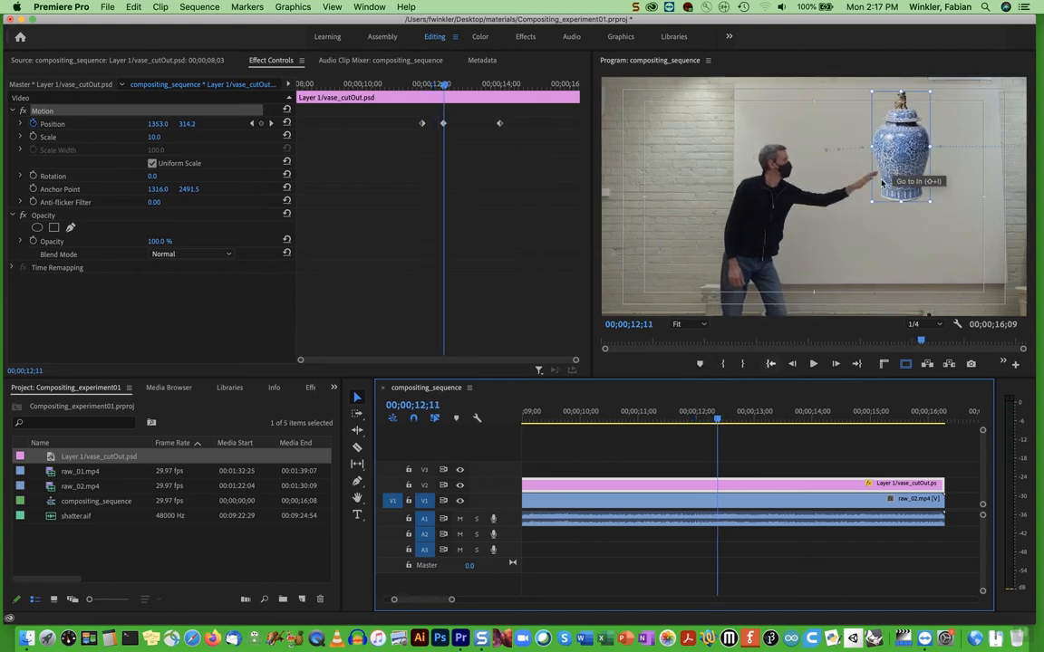
mouse_move(717, 423)
mouse_down()
mouse_move(682, 423)
mouse_move(697, 422)
mouse_up()
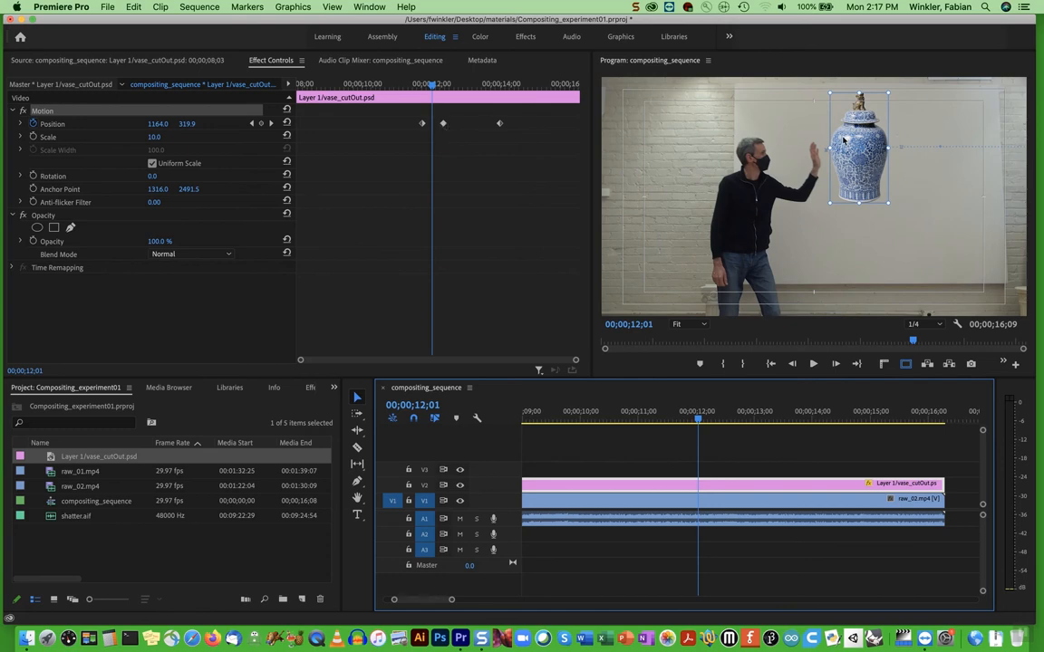
drag(858, 166, 842, 165)
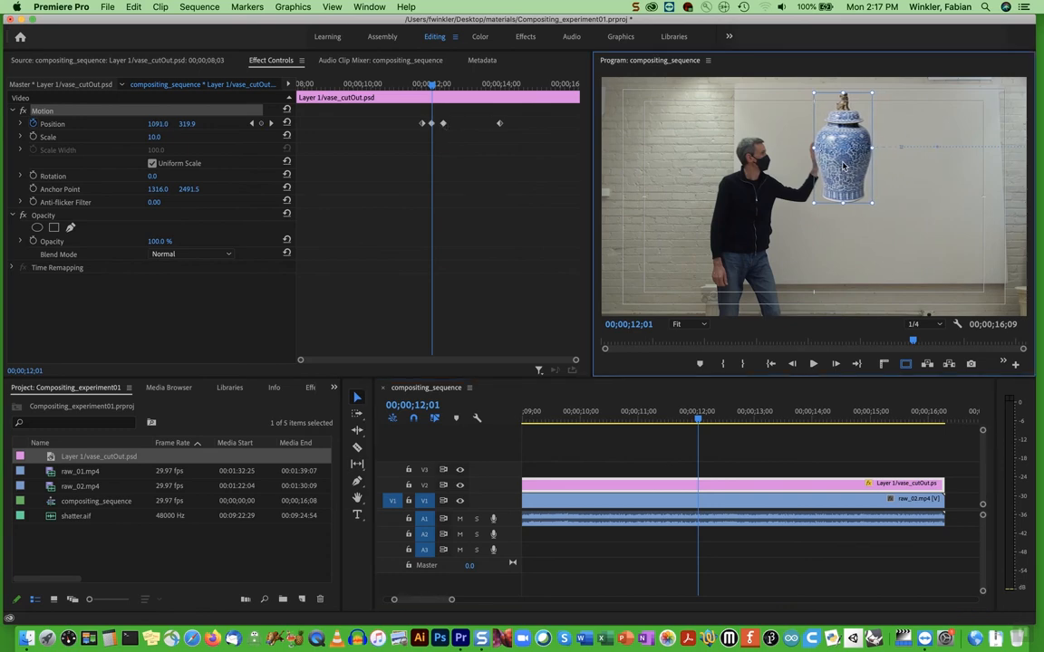
Add a position keyframe at 00;00;11;26 by nudging the vase closer to the hand, to about 1033, 315
click(416, 84)
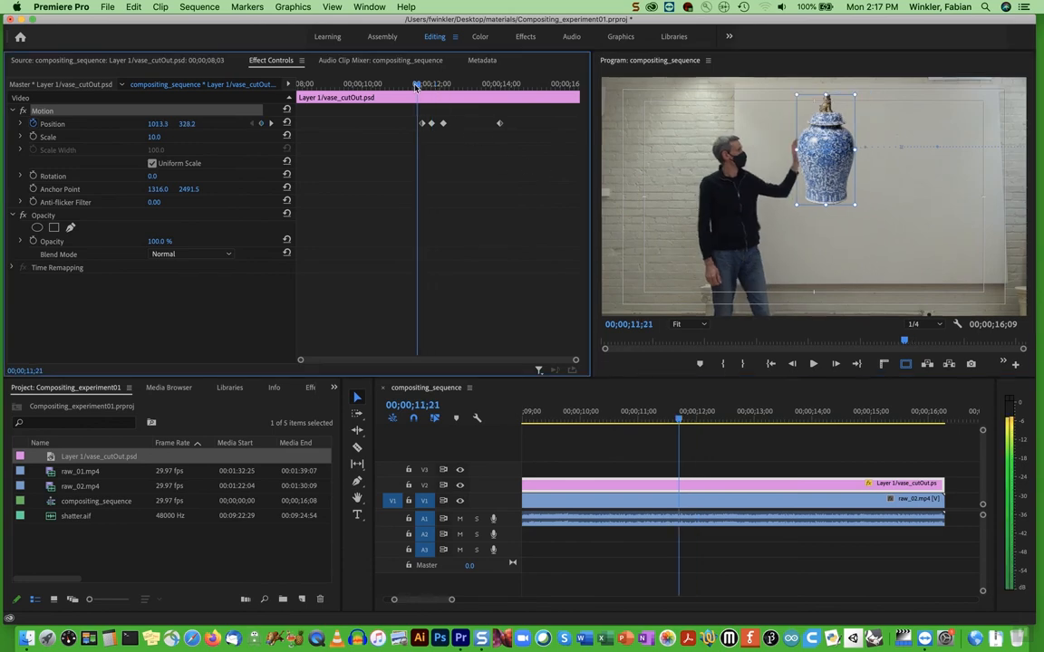
drag(416, 88, 386, 89)
key(space)
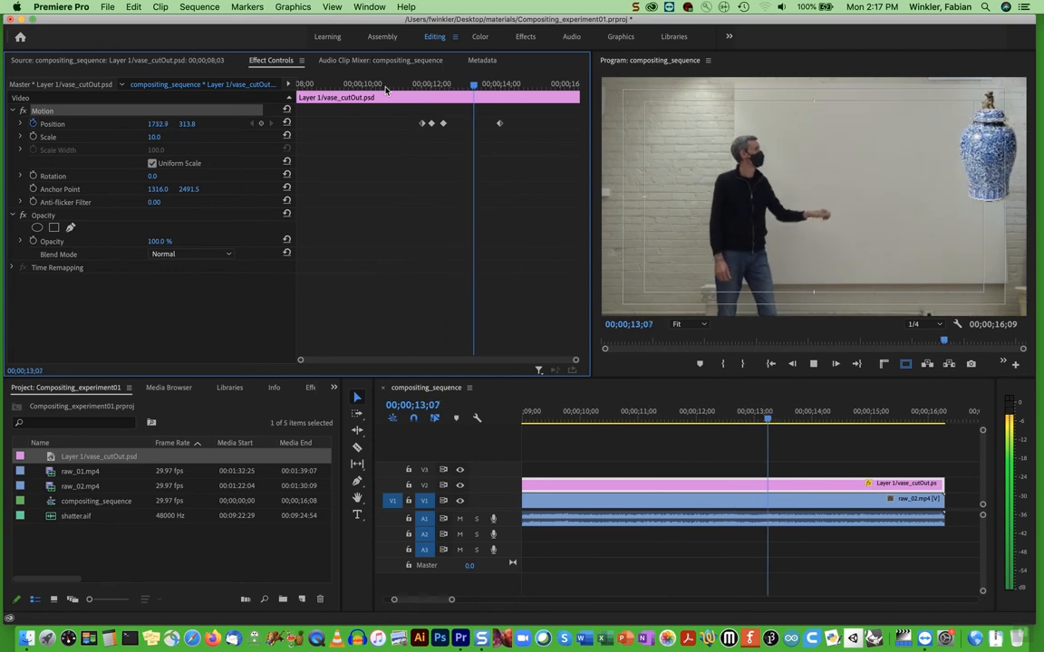
key(space)
drag(485, 88, 398, 90)
key(space)
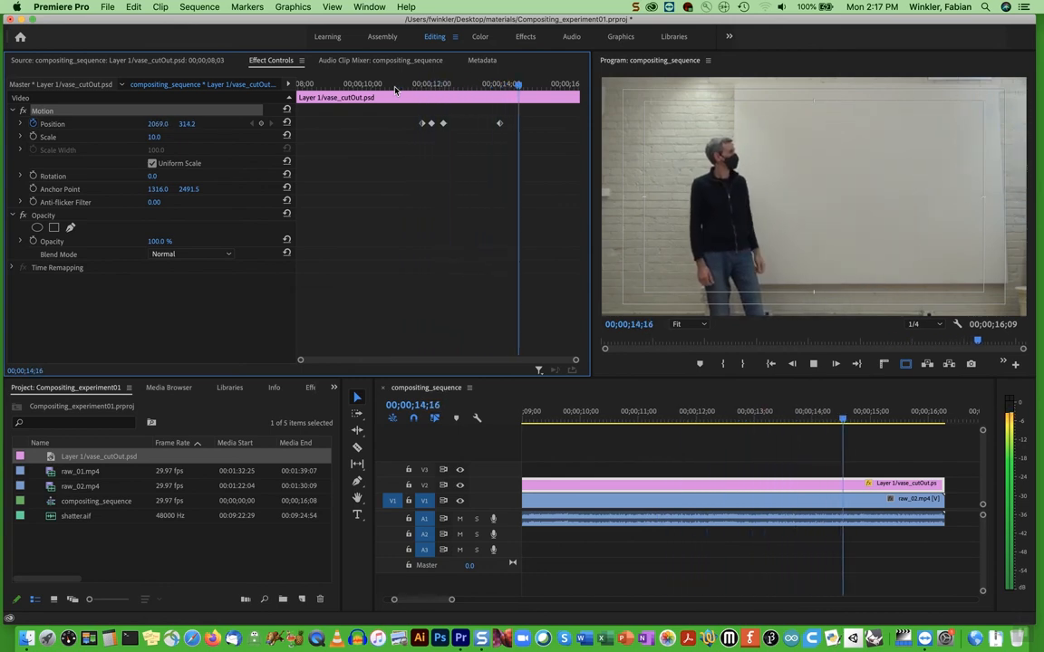
key(space)
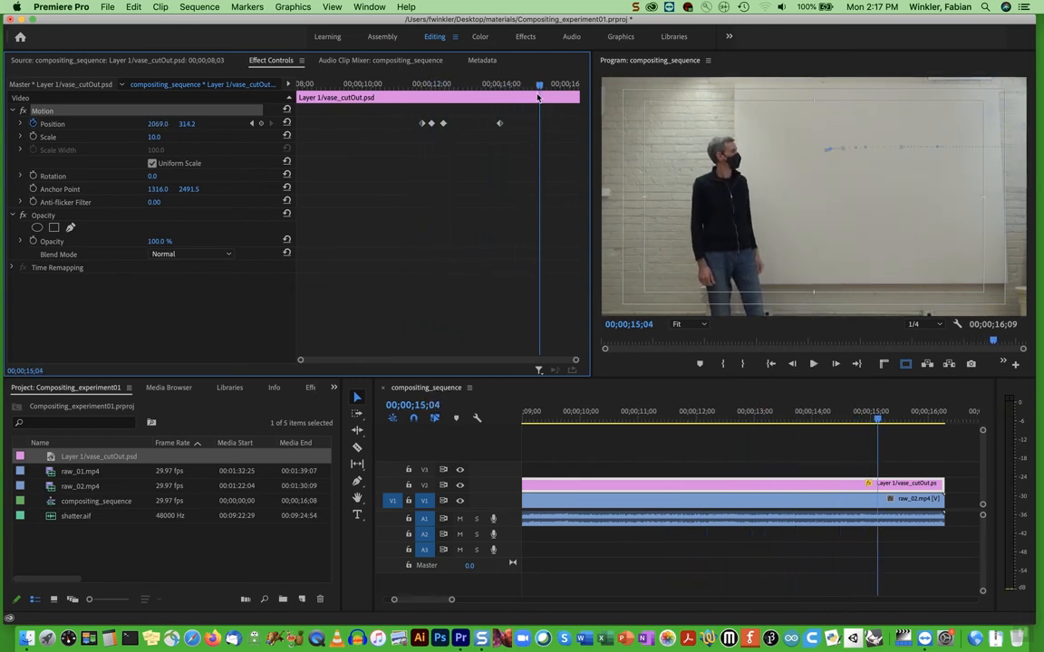
drag(485, 83, 430, 103)
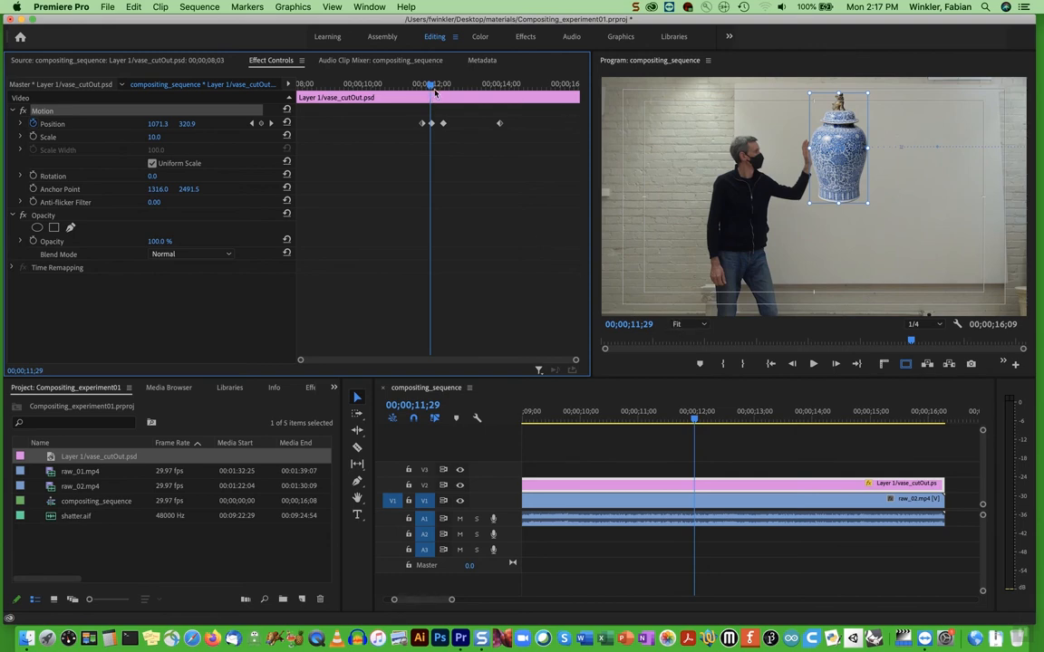
drag(432, 84, 436, 84)
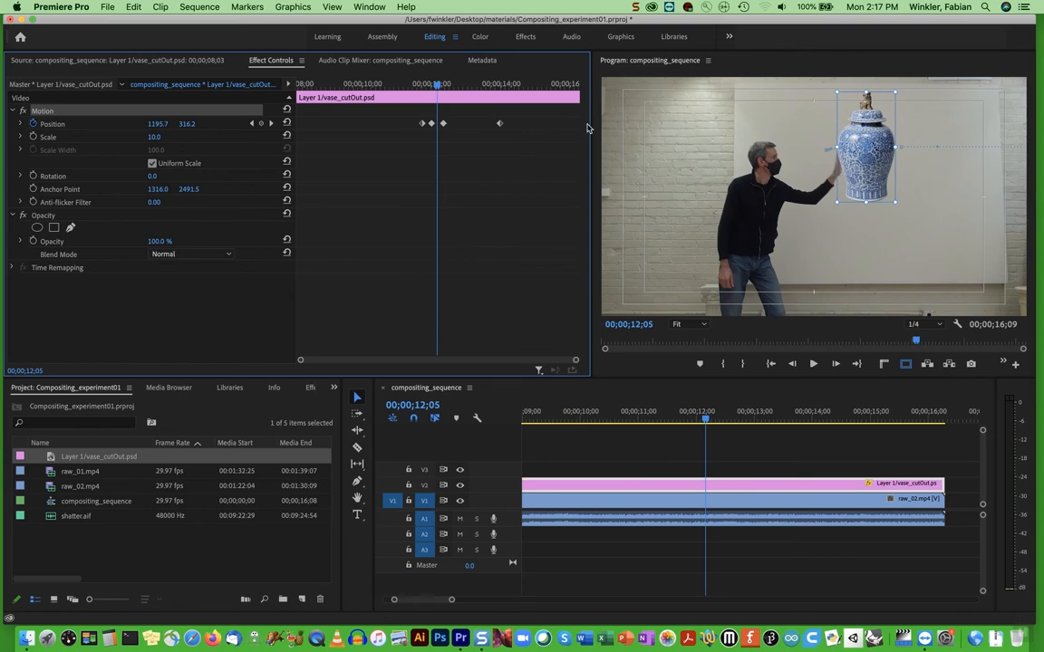
drag(436, 84, 426, 84)
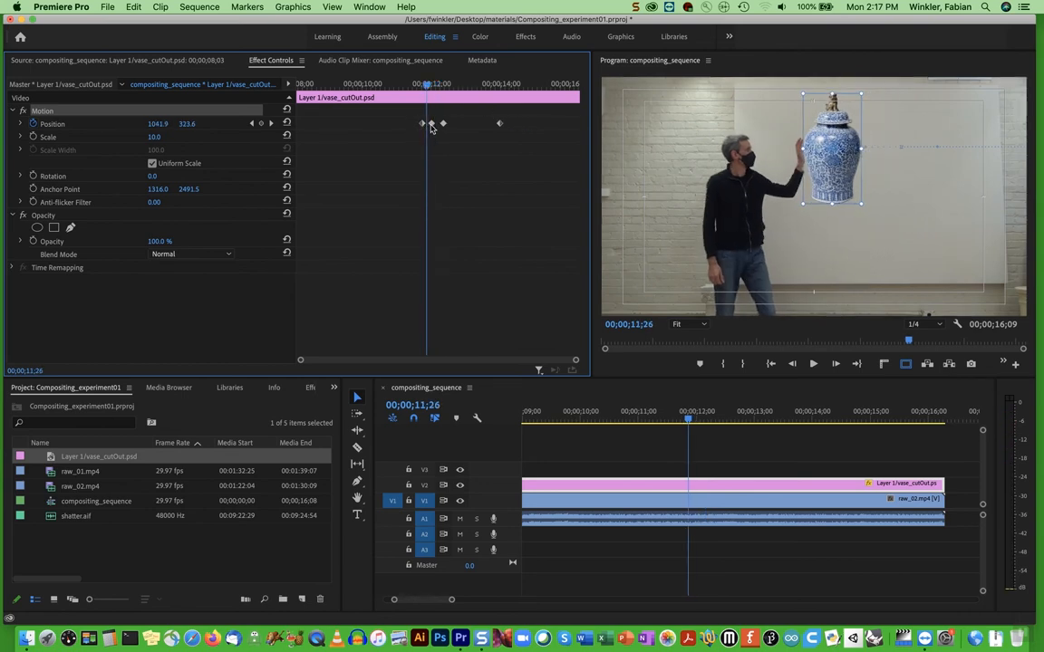
drag(833, 161, 832, 160)
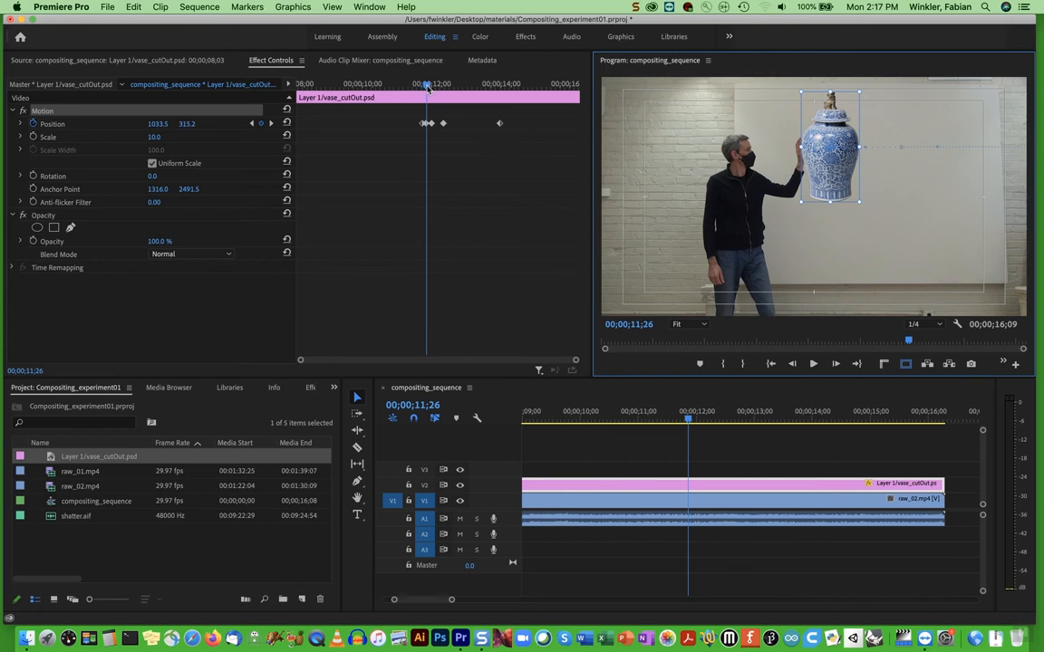
Turn on Rotation animation for the vase, setting its first keyframe at 00;00;11;23 where the push begins
drag(428, 88, 397, 89)
key(space)
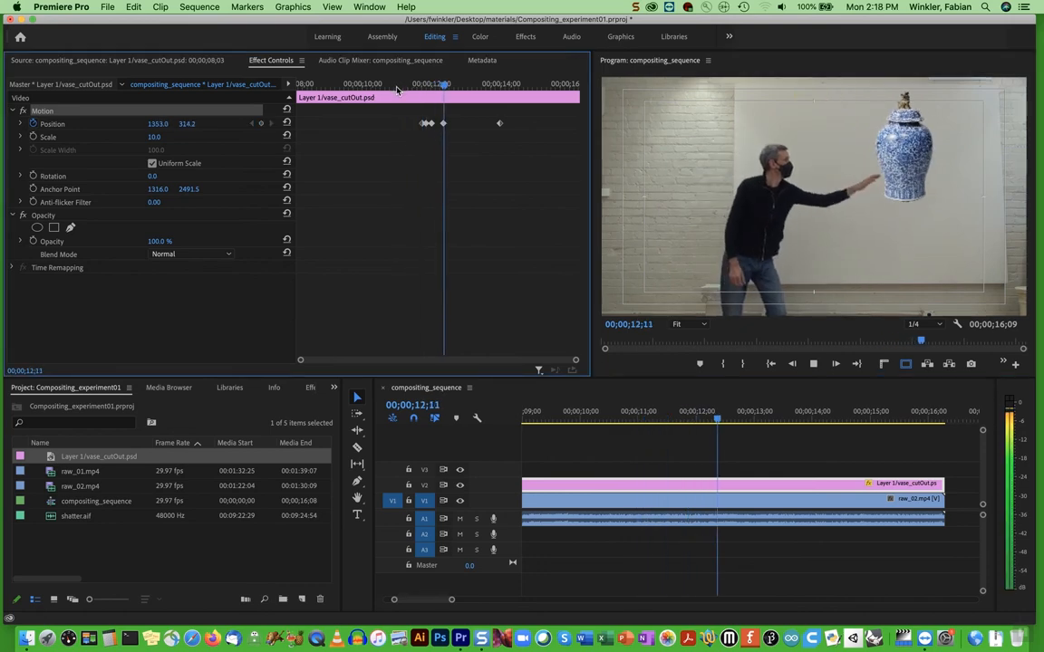
key(space)
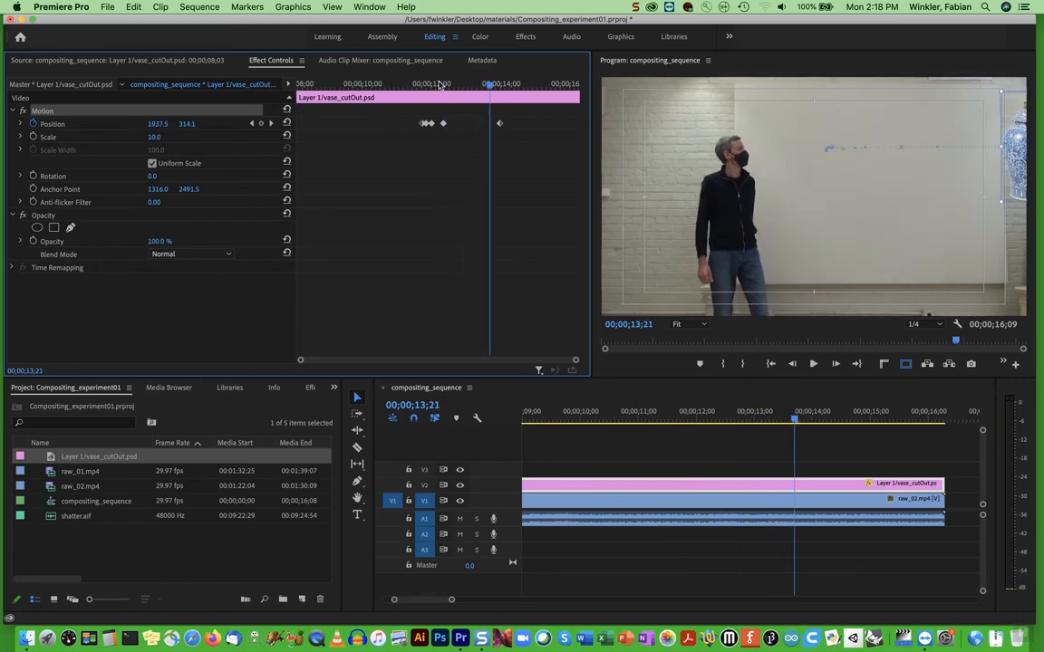
drag(490, 85, 424, 87)
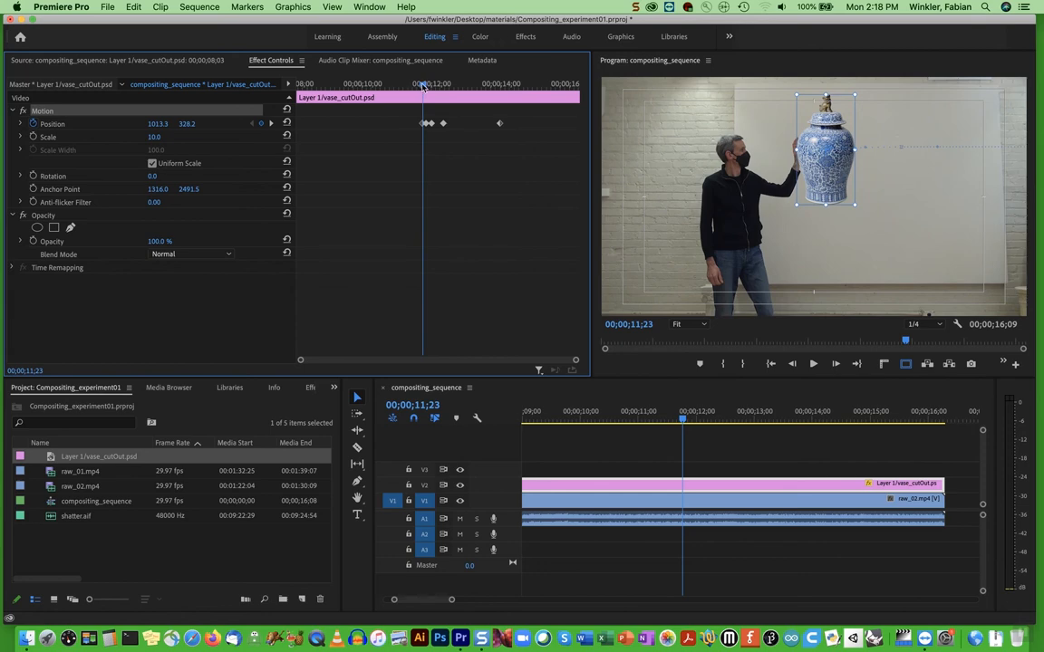
mouse_move(419, 87)
mouse_down()
mouse_move(436, 87)
mouse_move(421, 89)
mouse_up()
mouse_move(423, 86)
mouse_down()
mouse_move(501, 86)
mouse_move(423, 92)
mouse_up()
click(33, 176)
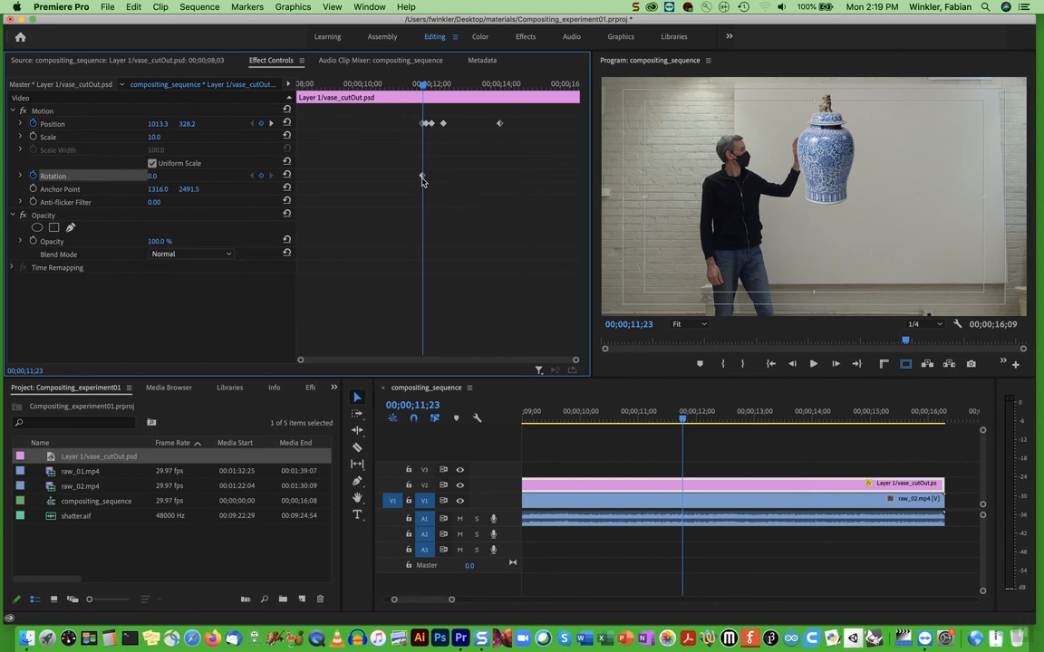
At 00;00;12;11, keyframe the vase's rotation at 35° and move it to about 1409, 345 at the fingertips
drag(422, 87, 443, 86)
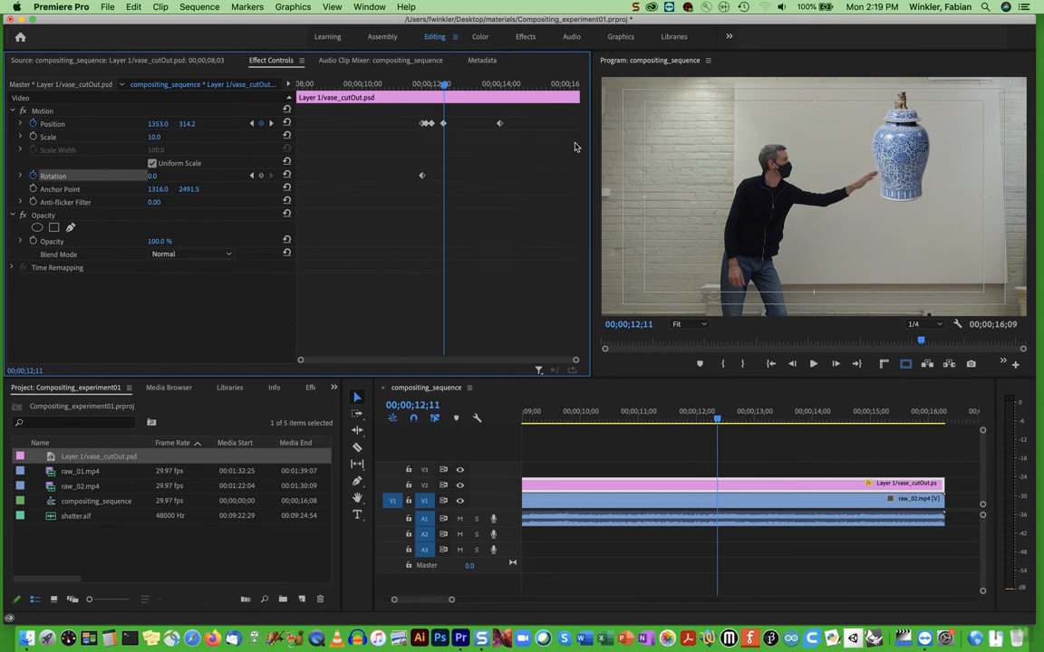
click(153, 175)
text(35)
key(Return)
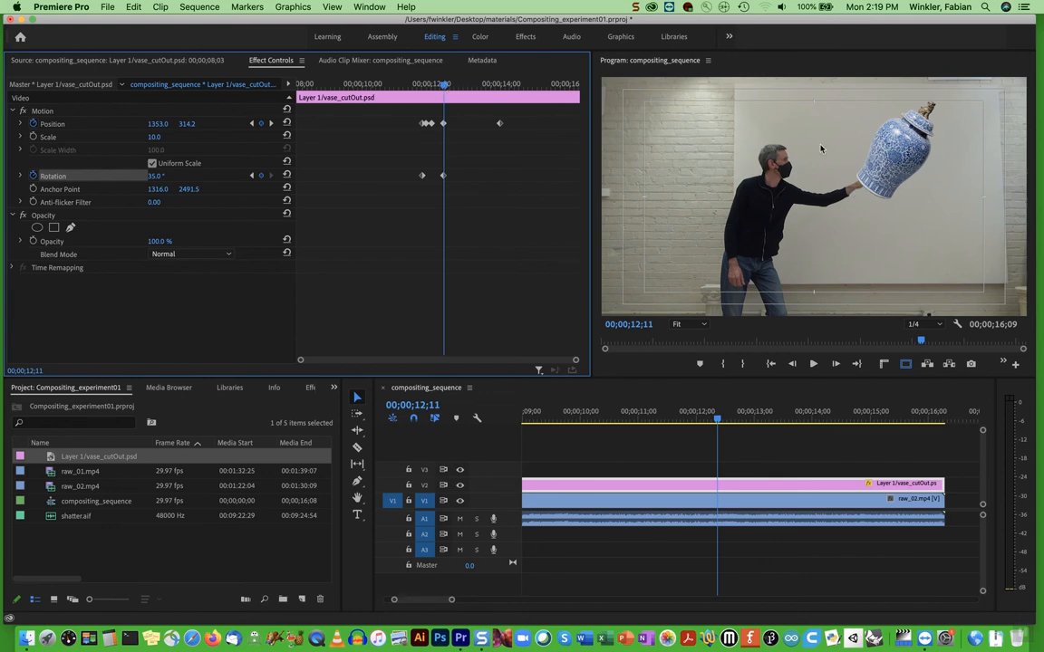
click(900, 148)
drag(900, 147, 914, 157)
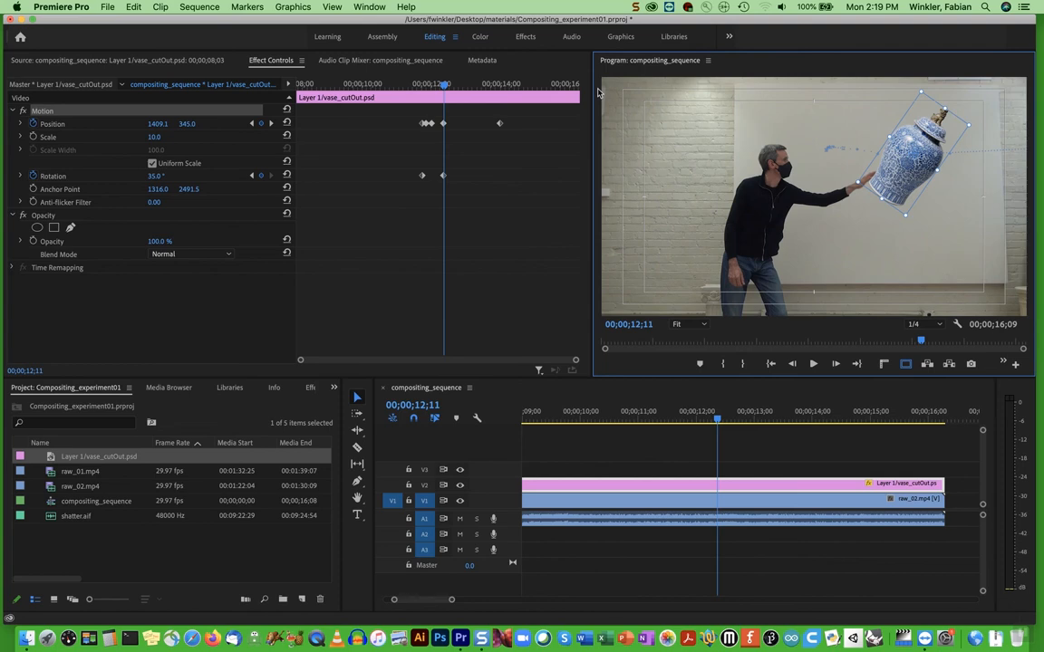
Keyframe the vase's rotation at 180° at the last position keyframe, 00;00;14;00
mouse_move(443, 87)
mouse_down()
mouse_move(498, 88)
mouse_move(425, 88)
mouse_move(438, 88)
mouse_up()
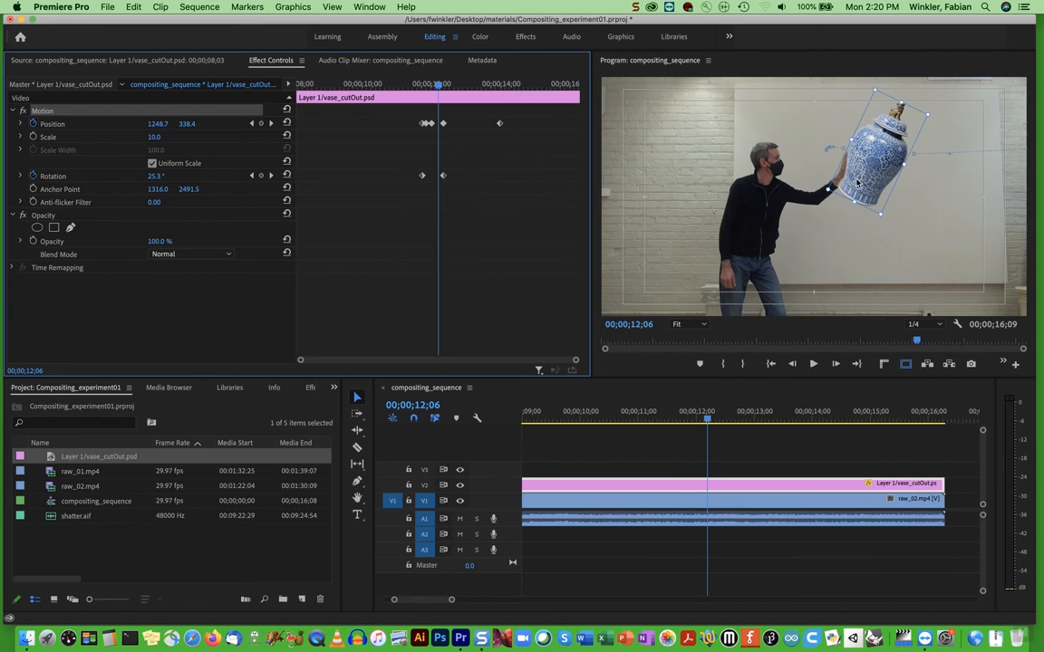
drag(439, 85, 465, 87)
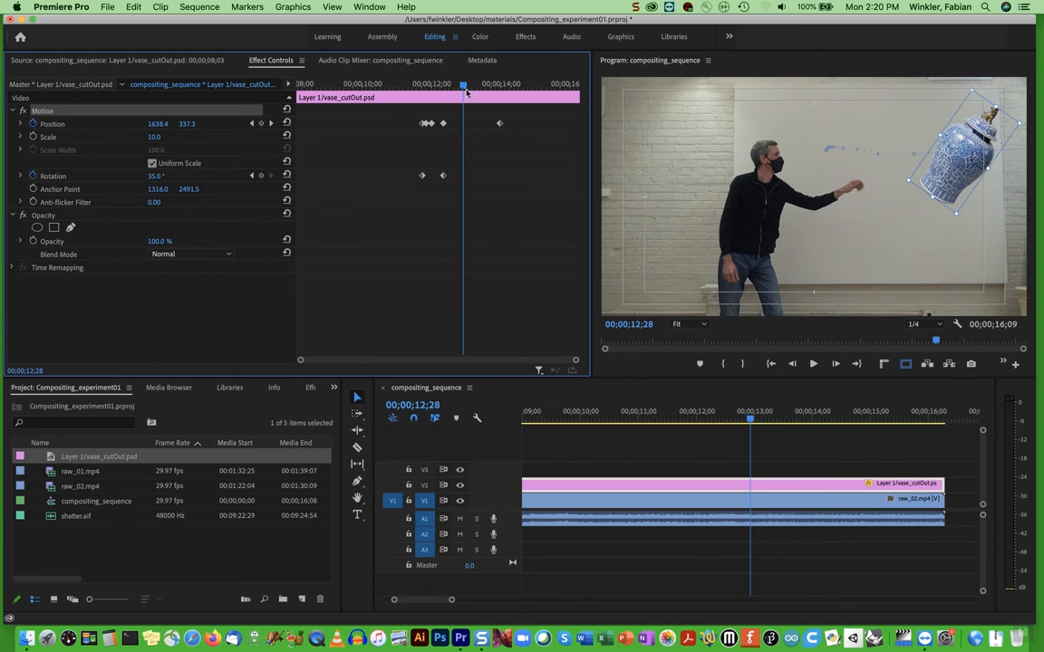
drag(463, 86, 500, 86)
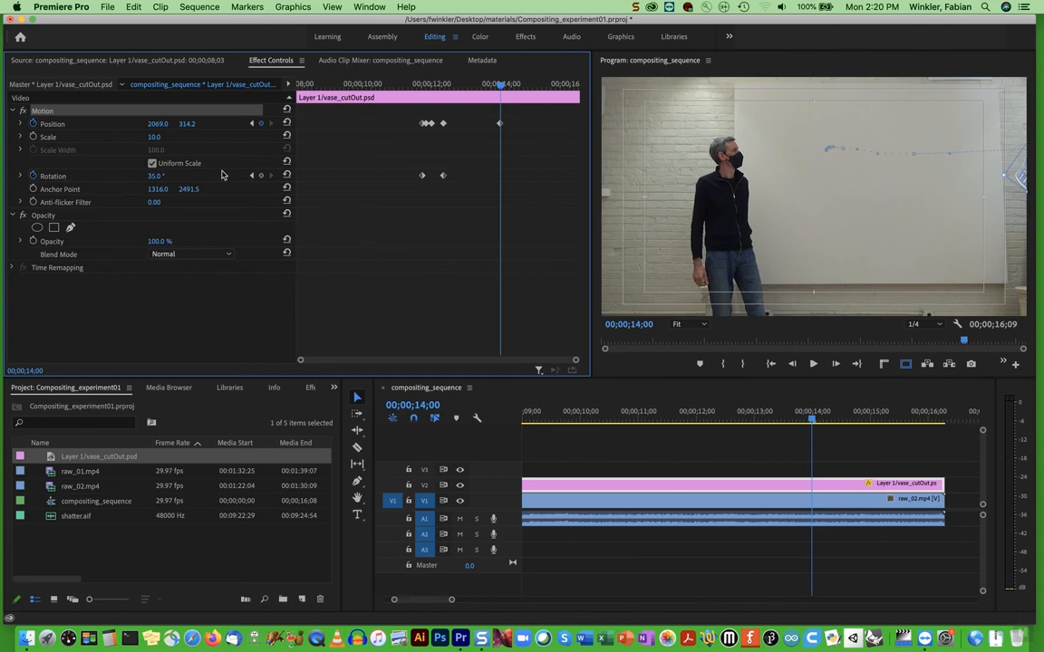
click(154, 176)
text(180)
key(Return)
Play back the composite to review the vase's push and rotation, and bring both composites into view in the timeline
click(744, 421)
drag(744, 421, 566, 426)
key(space)
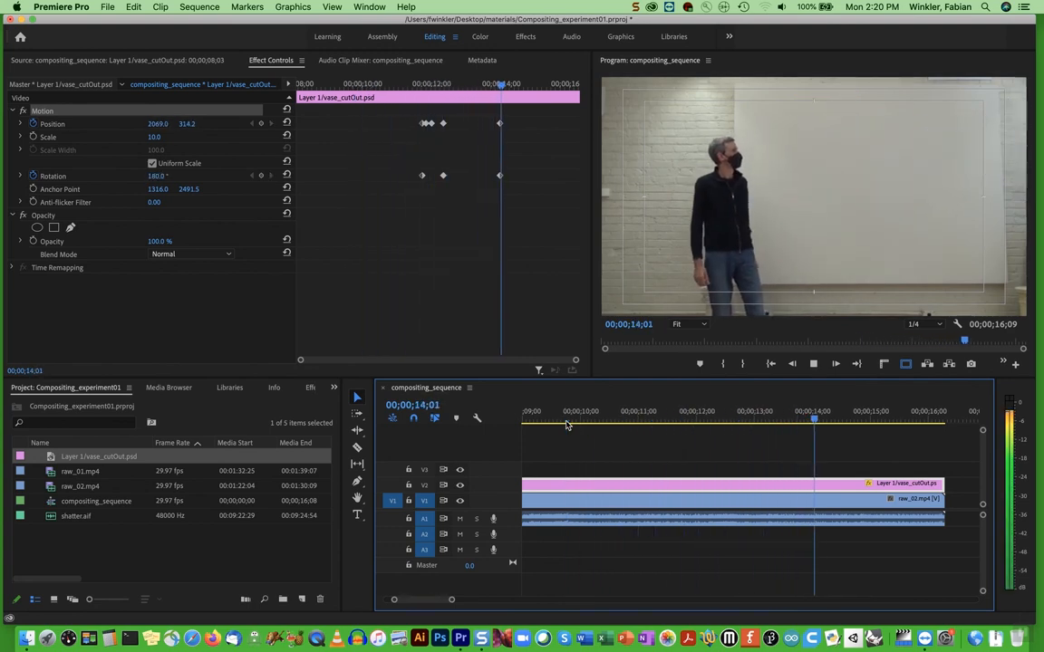
key(space)
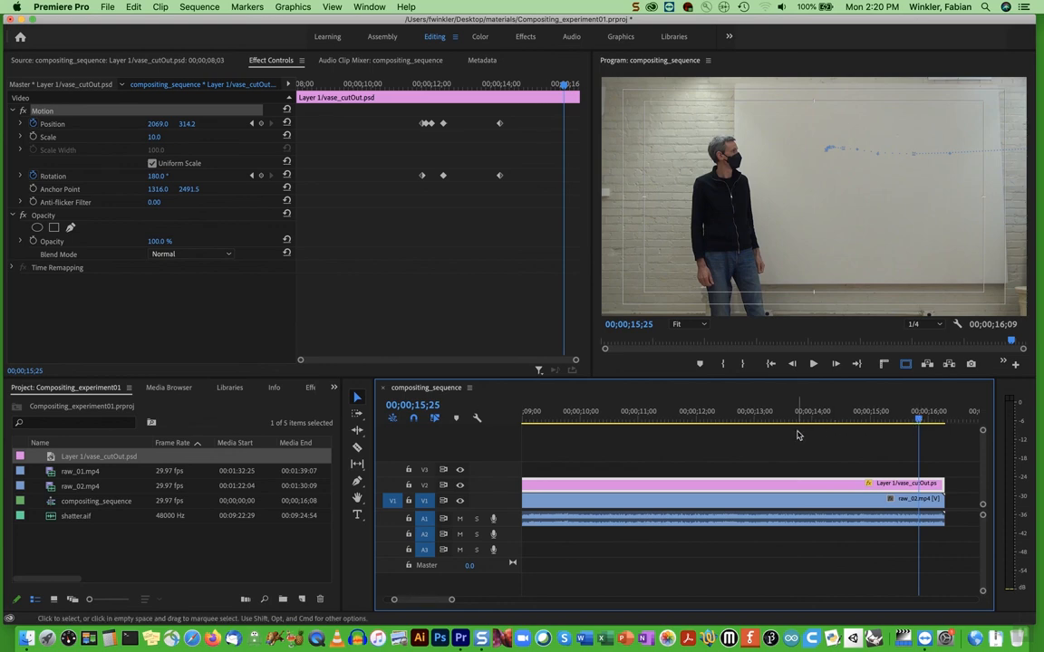
scroll(709, 460, left, 3)
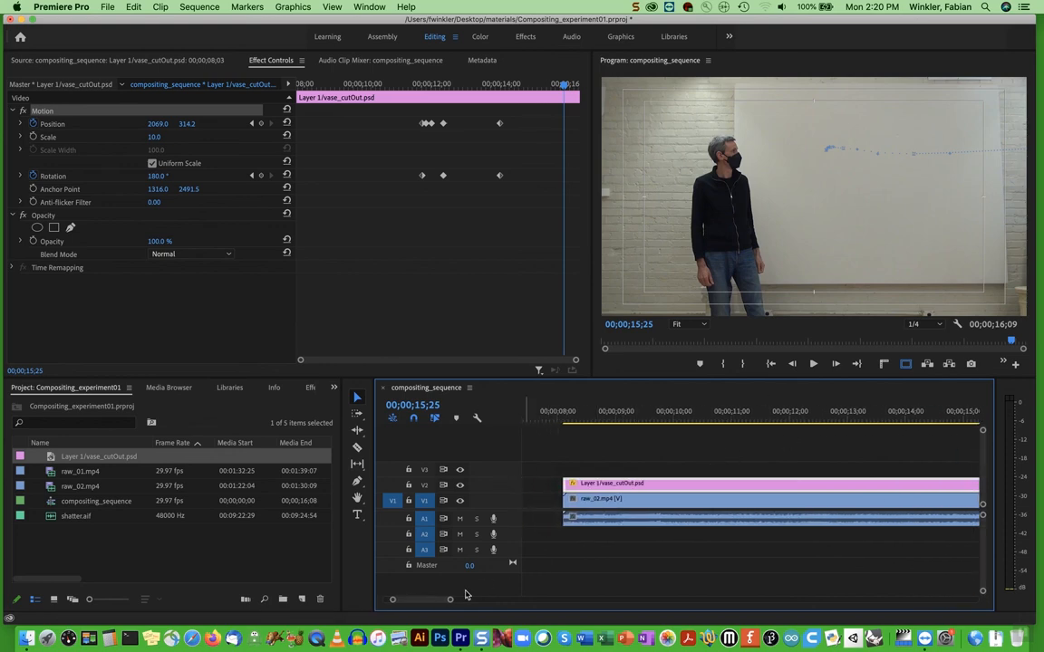
drag(451, 599, 535, 599)
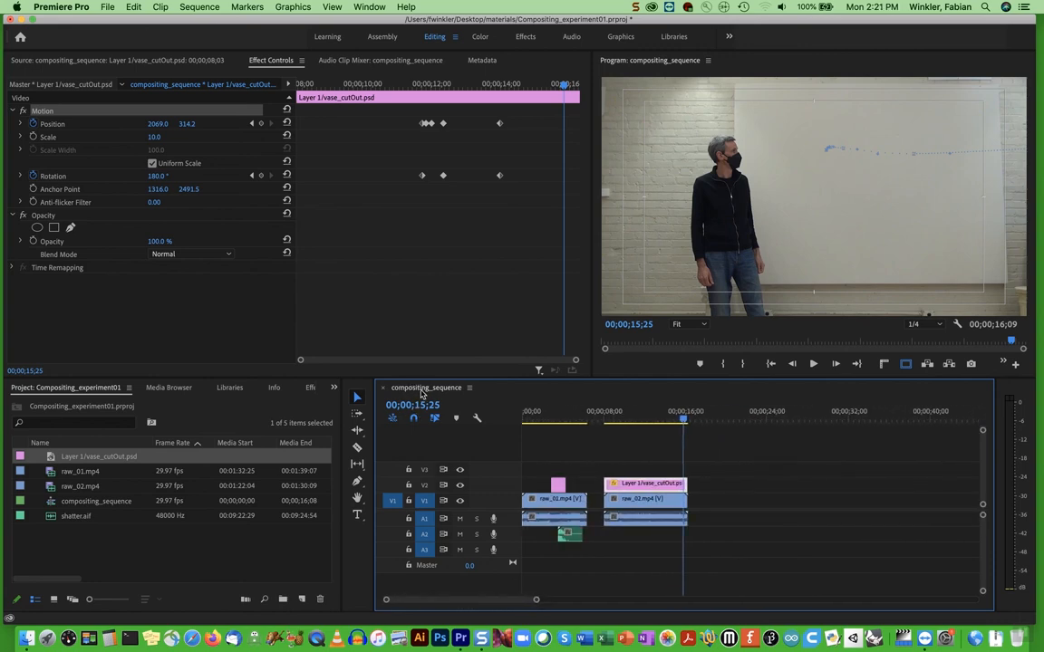
Scrub through both composites in the sequence, checking the second one's start, its last frame and the moment of the push
click(558, 417)
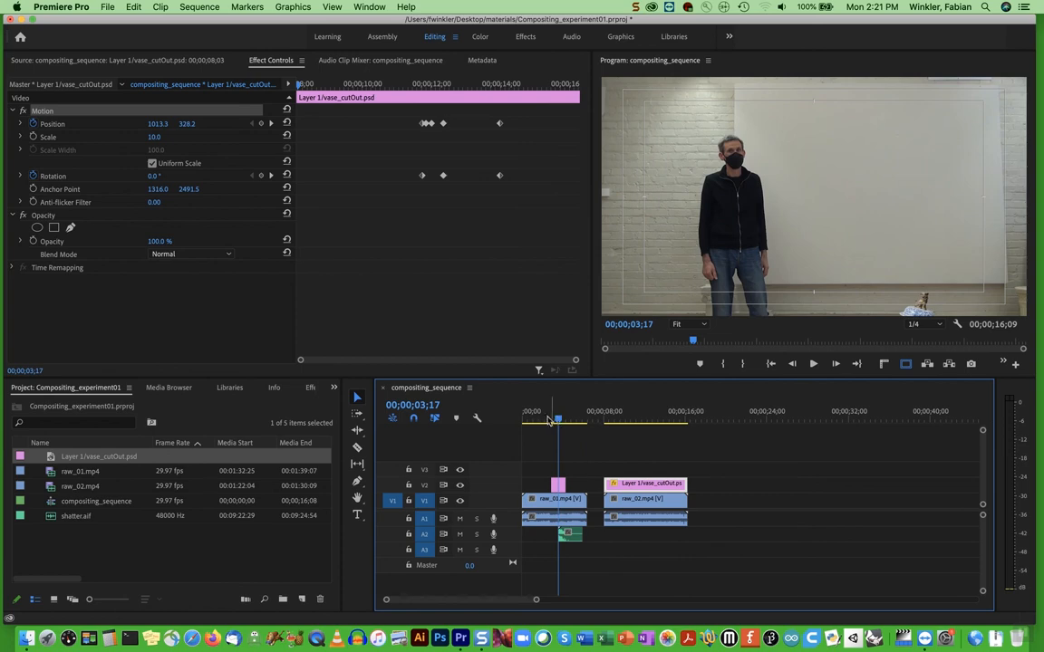
click(631, 419)
drag(630, 421, 612, 420)
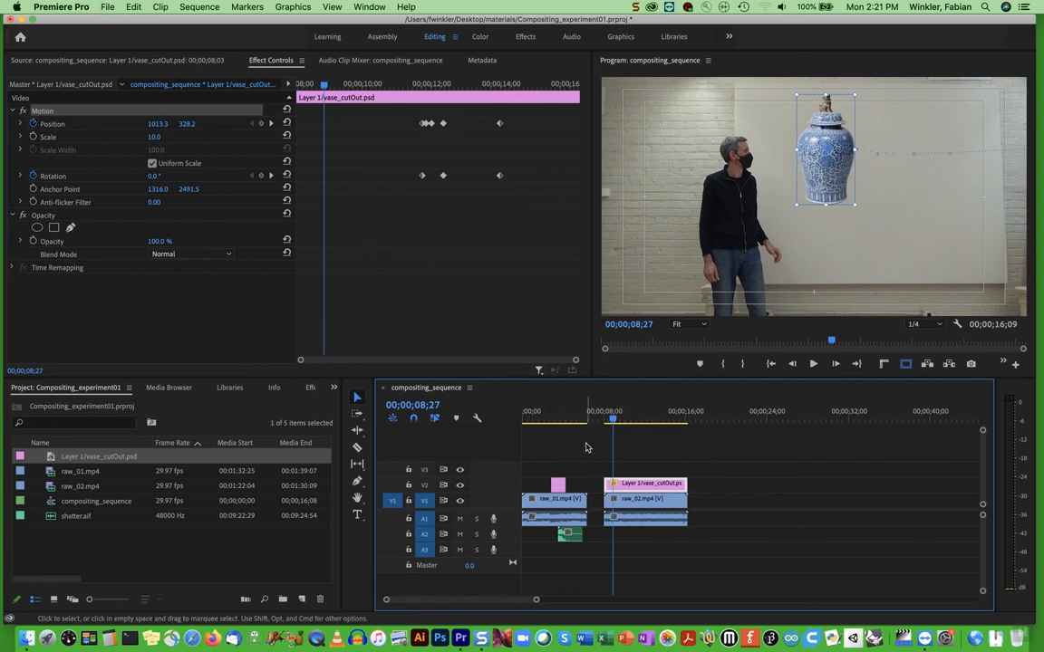
click(522, 421)
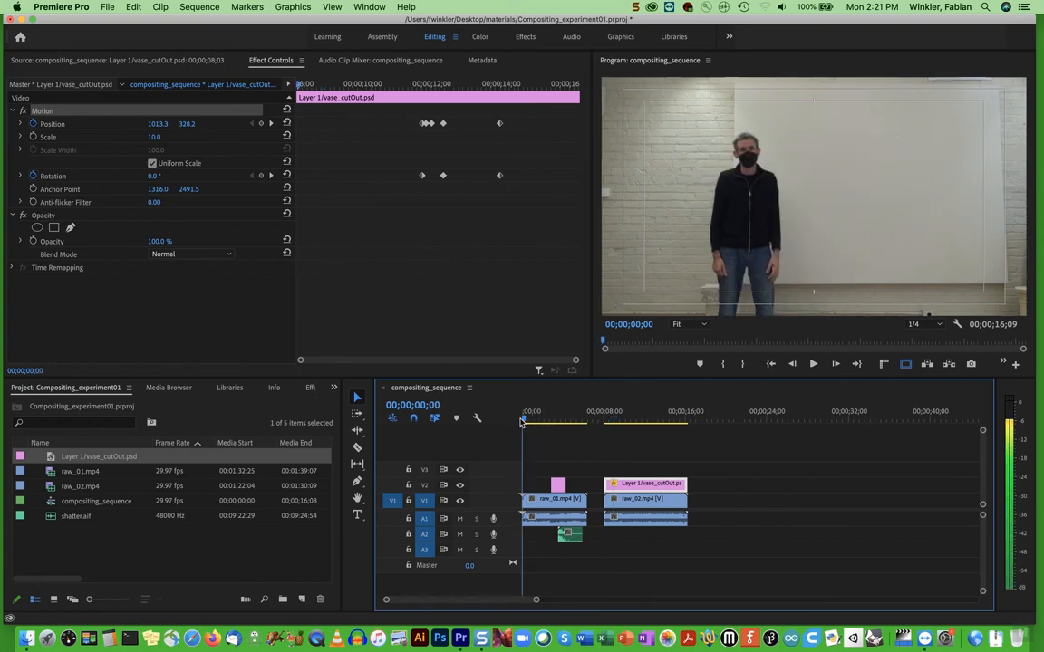
drag(664, 421, 689, 421)
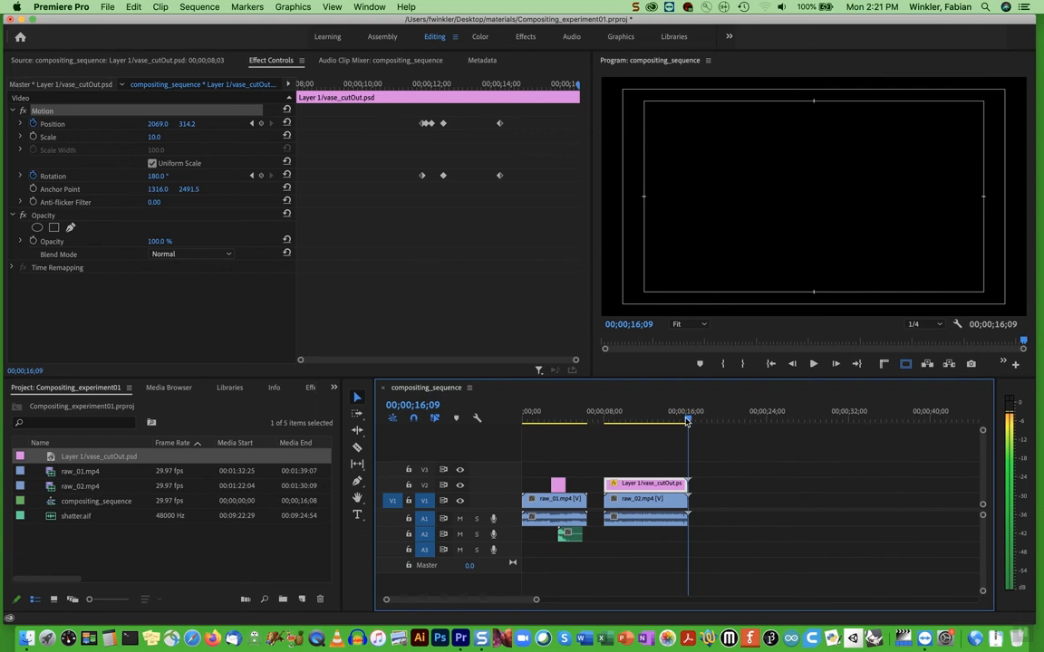
key(Left)
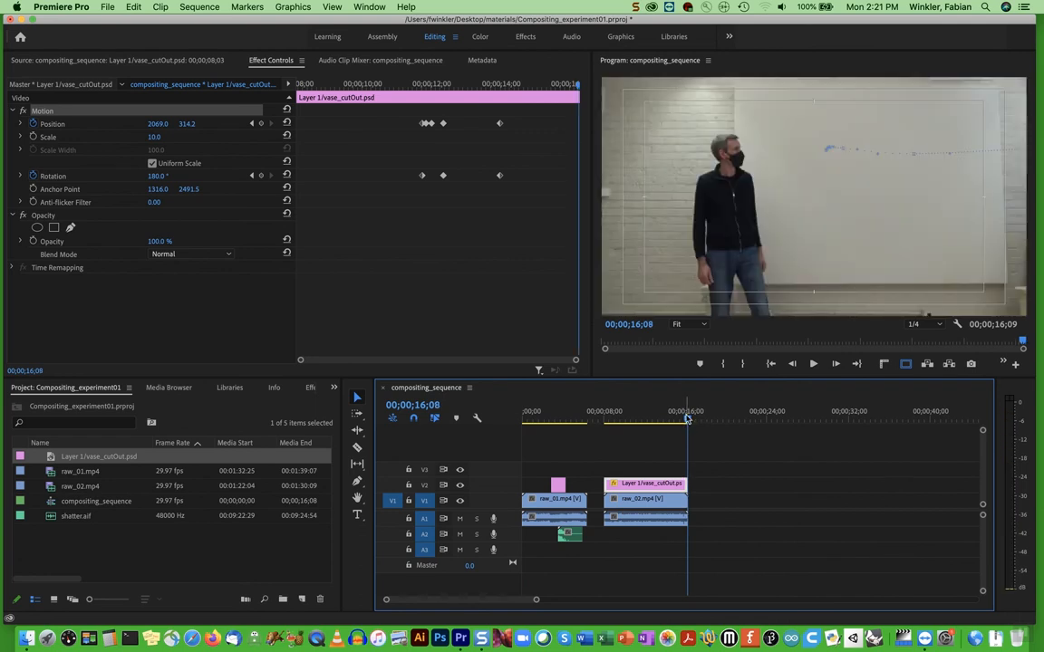
drag(687, 420, 640, 420)
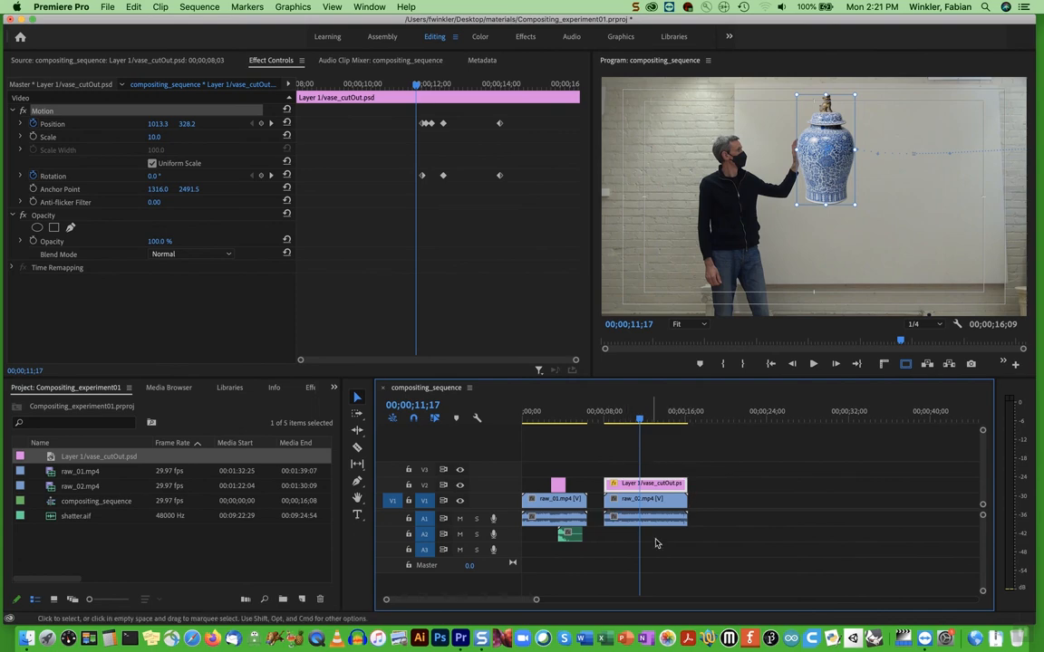
Mark the second composite for export with an In point at 00;00;08;03 and an Out point at its last frame, 00;00;16;08
drag(639, 421, 605, 421)
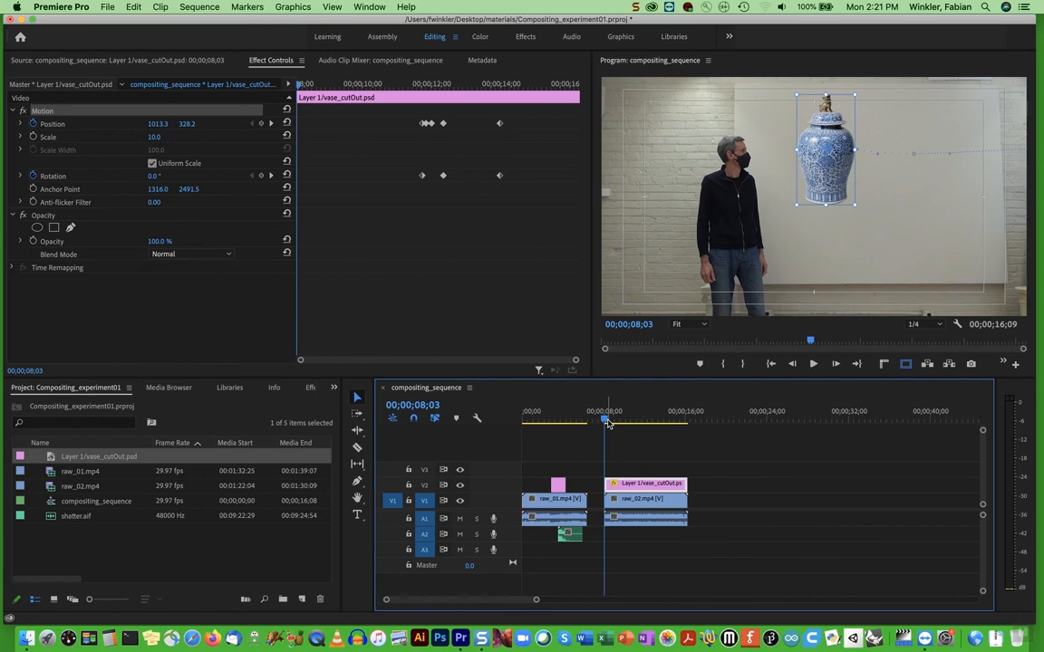
key(i)
drag(607, 423, 689, 423)
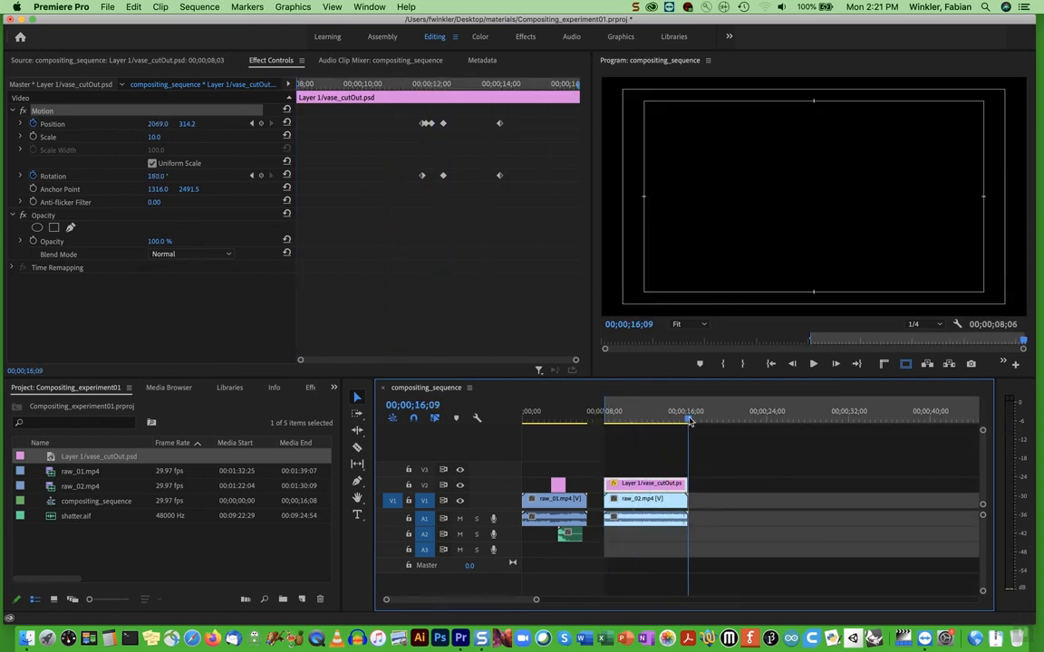
key(Left)
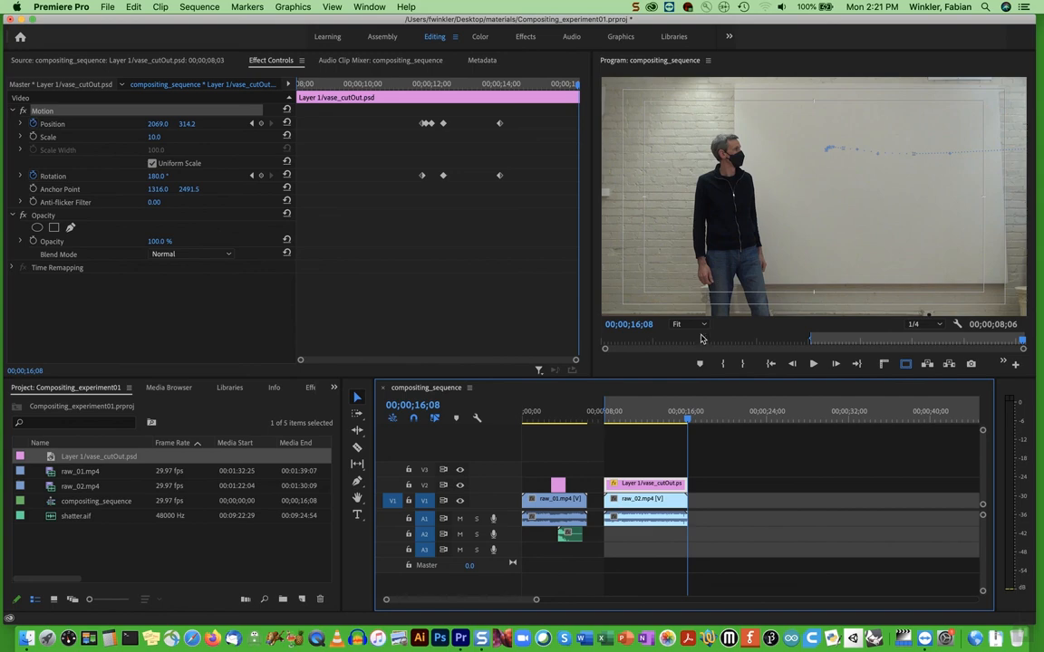
key(x)
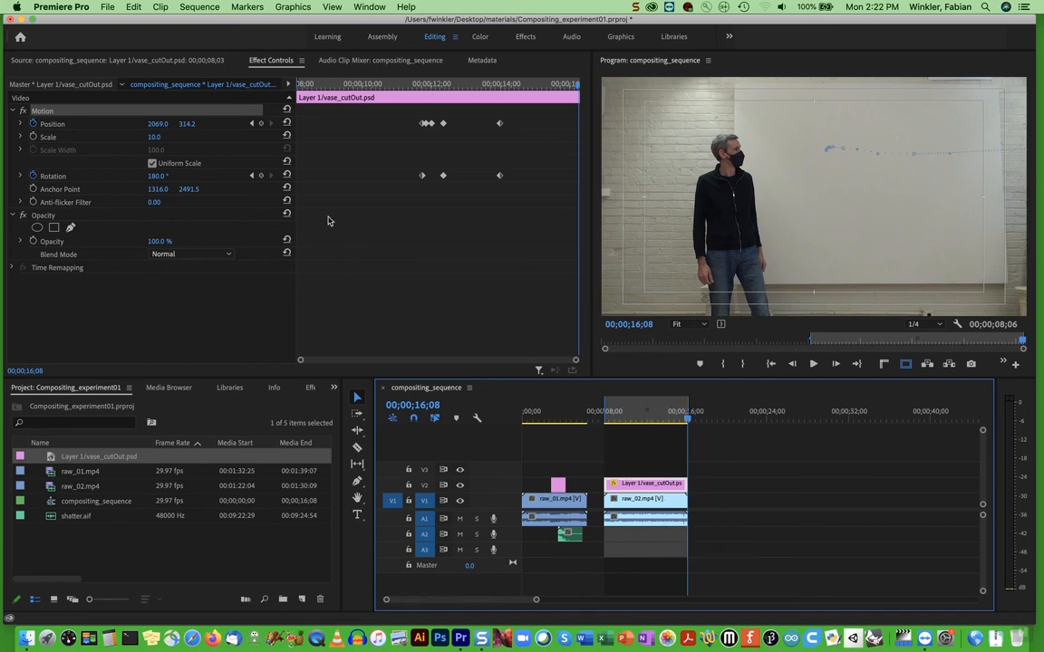
Open the media export settings and name the output file vase_experiment02.mp4 in the materials folder
click(108, 7)
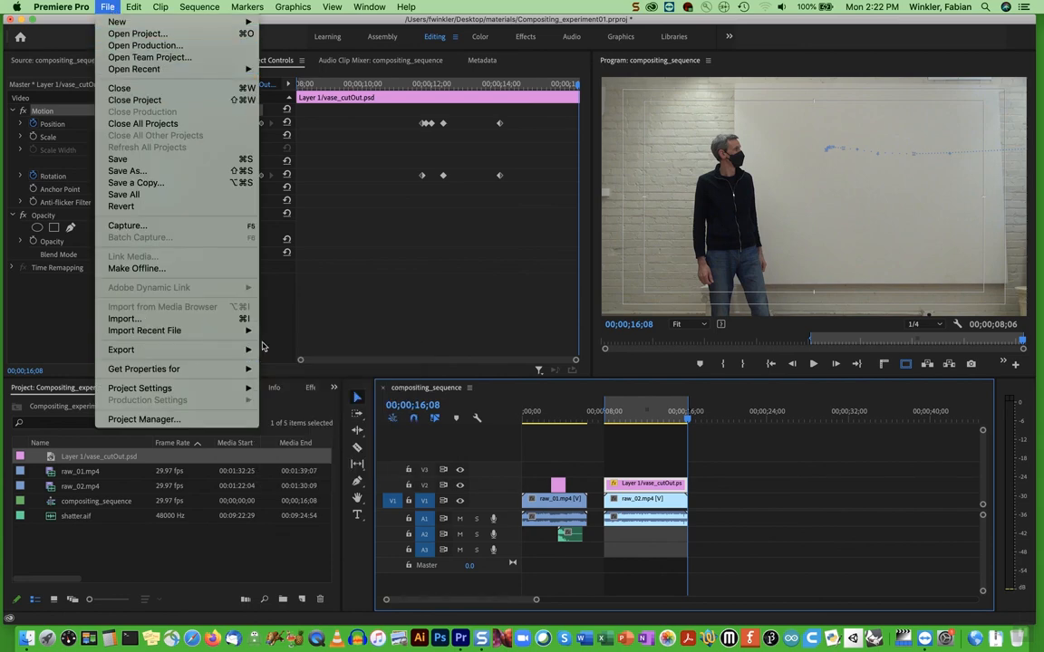
click(289, 353)
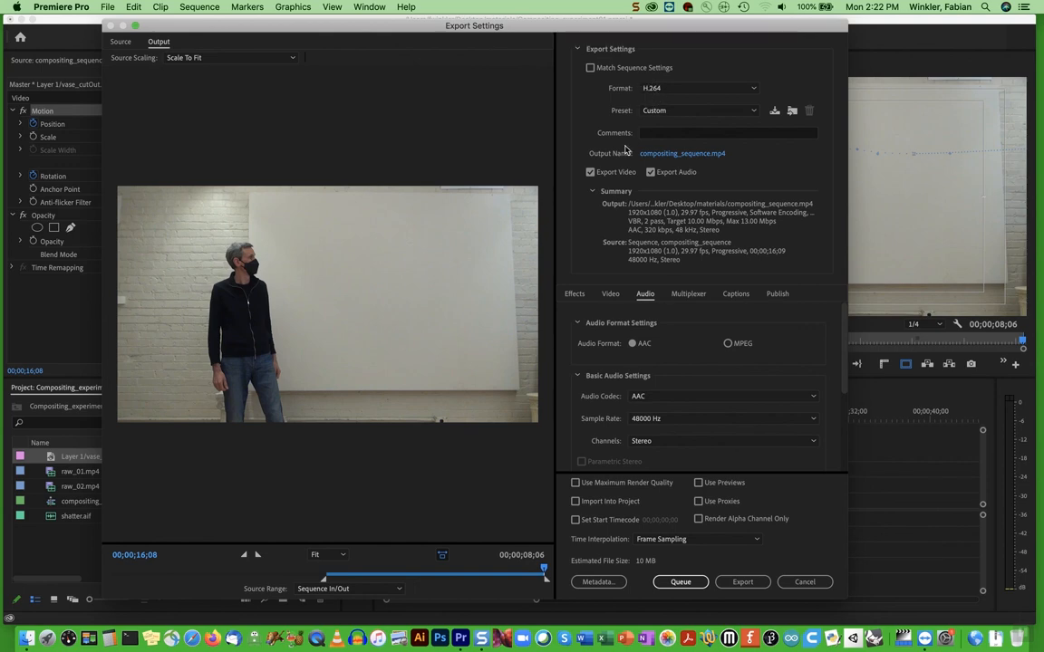
click(664, 154)
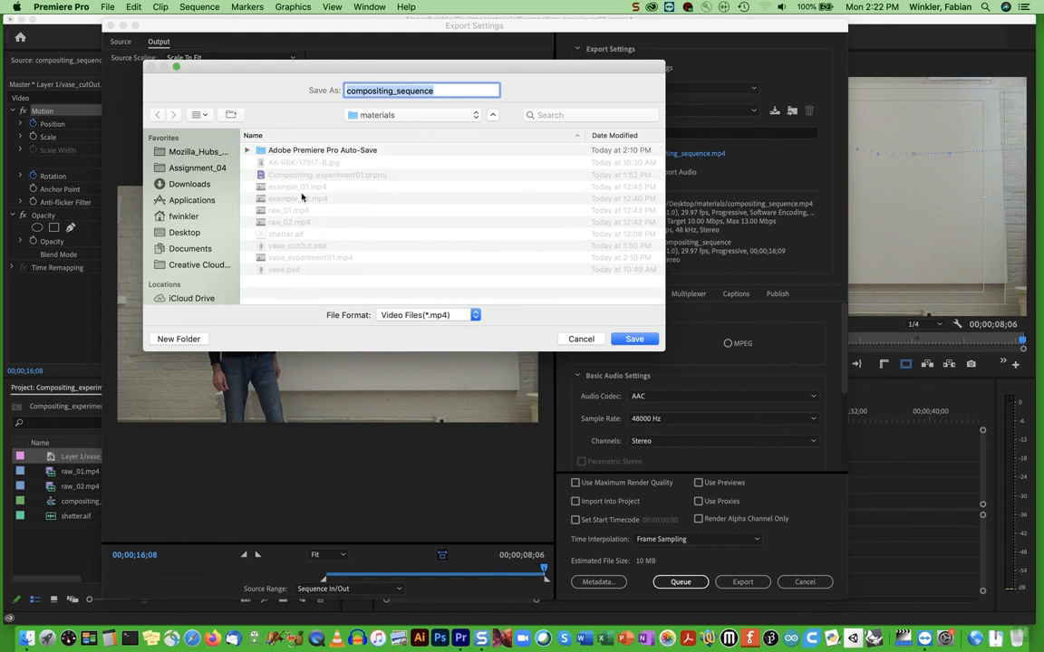
click(292, 261)
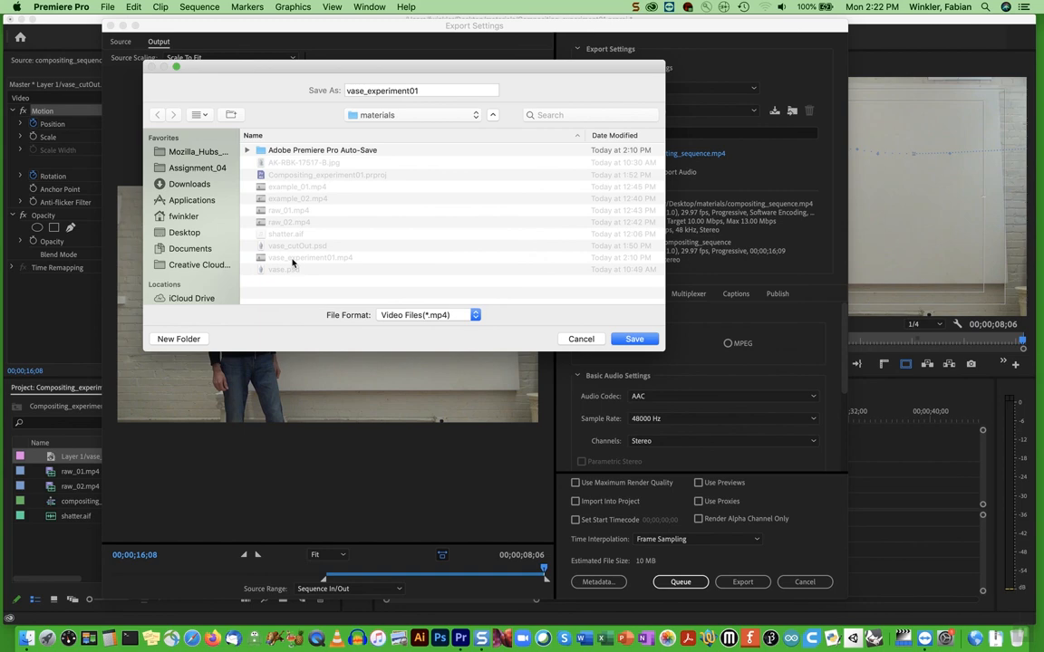
click(420, 91)
key(BackSpace)
text(2)
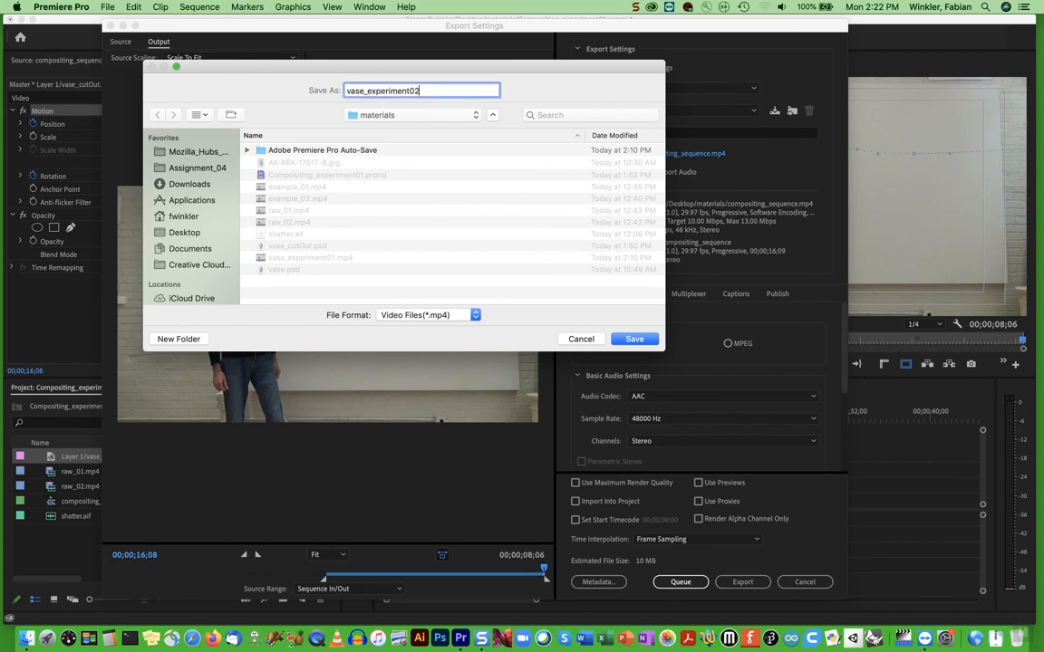
text(.mp4)
click(639, 341)
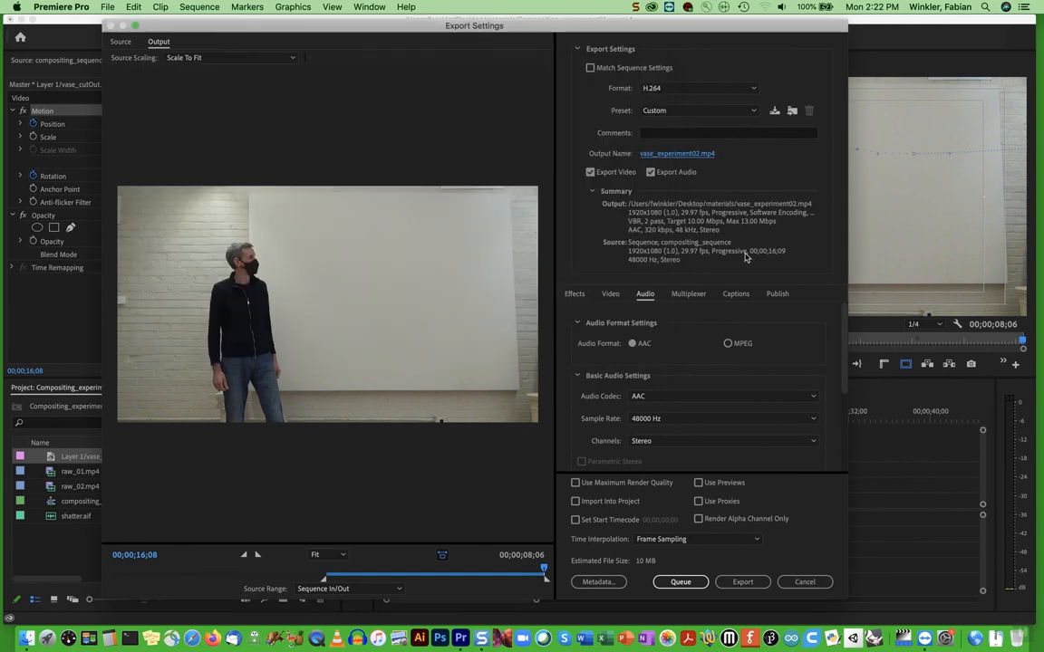
Review the video and audio settings down to their bitrates, and export the marked range as an H.264 file
click(614, 296)
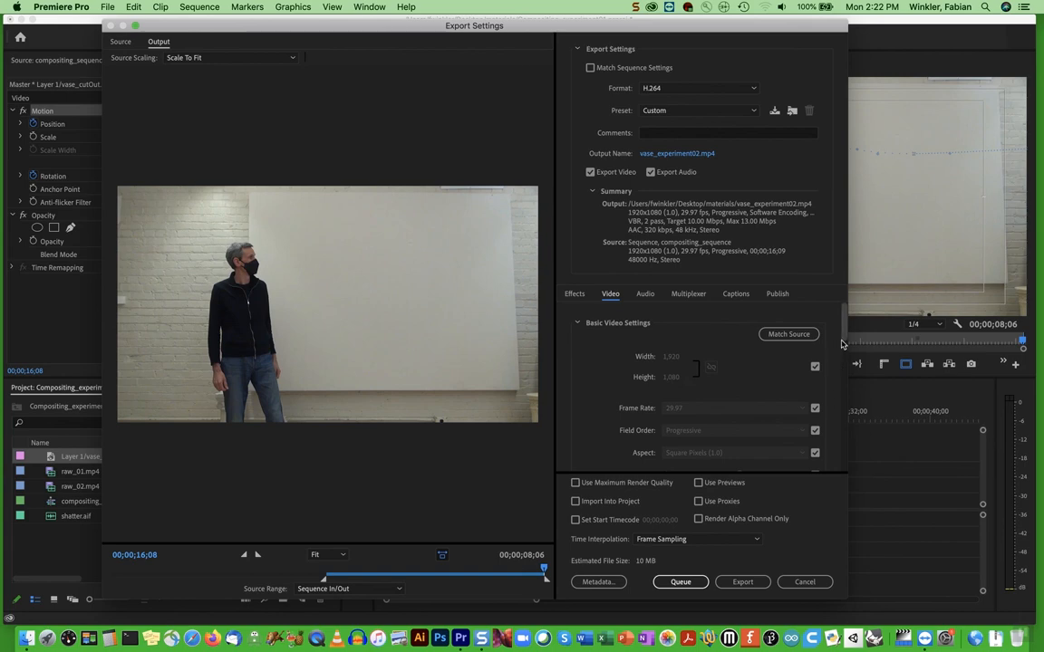
scroll(843, 344, down, 3)
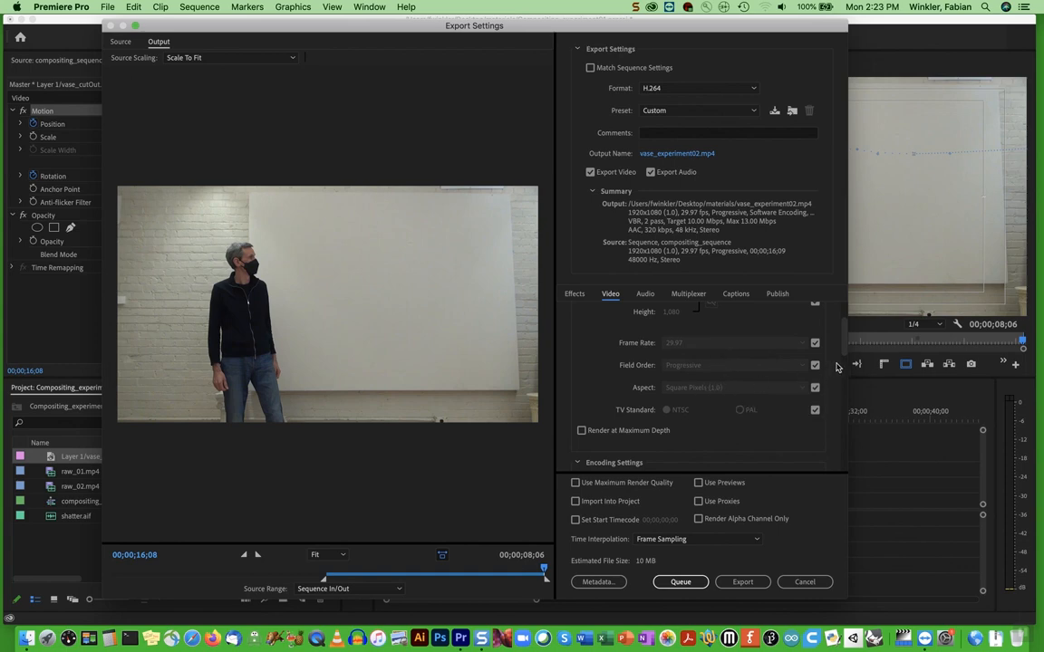
scroll(842, 358, down, 3)
drag(844, 353, 839, 437)
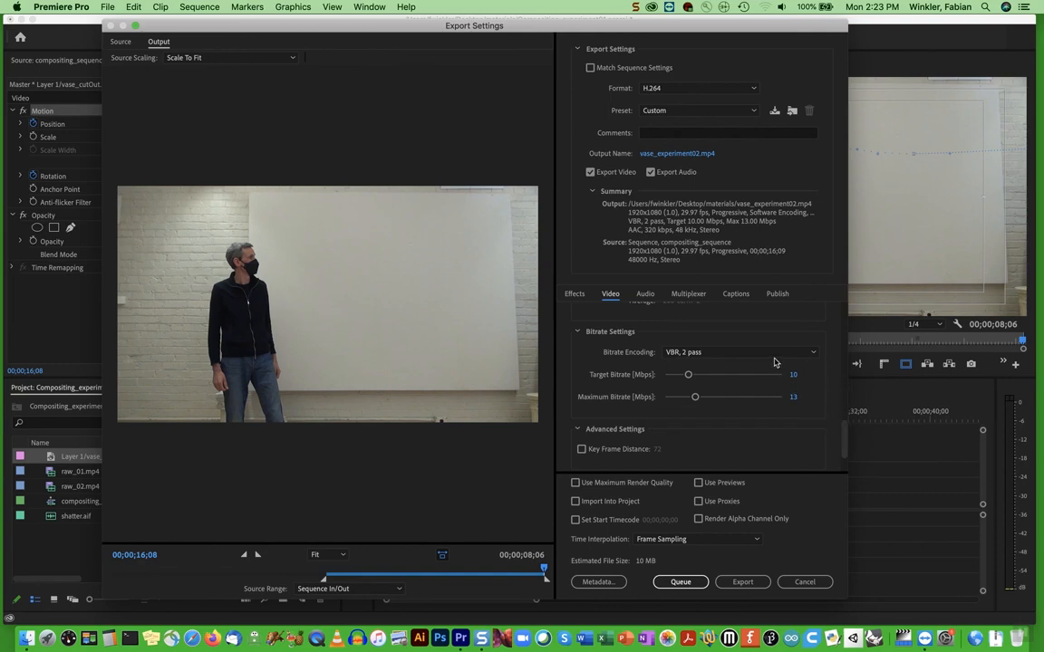
click(645, 293)
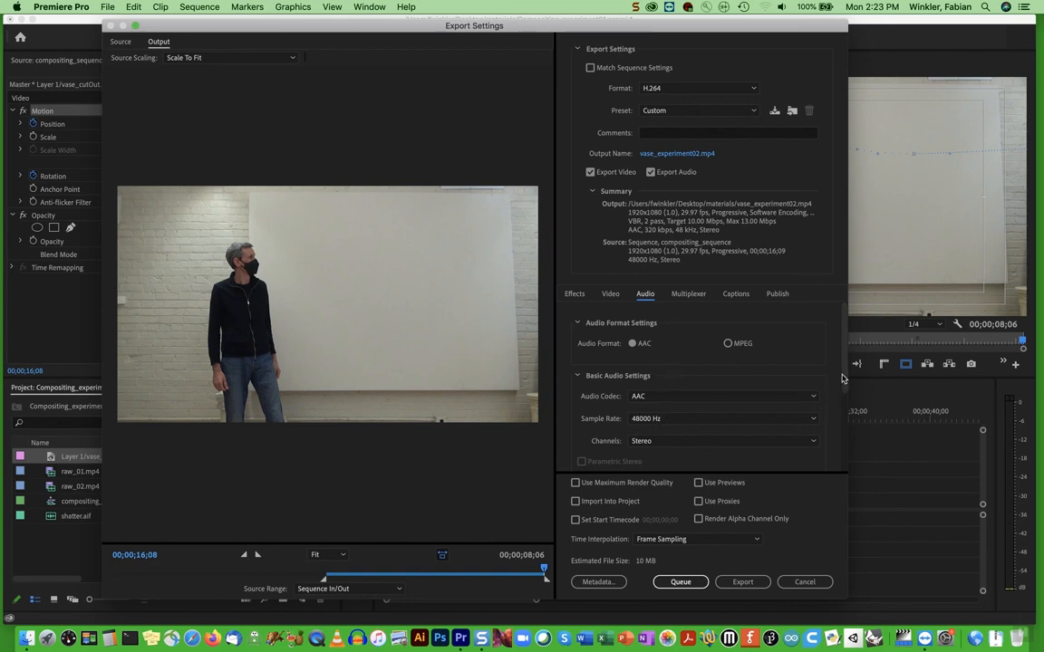
scroll(671, 404, down, 3)
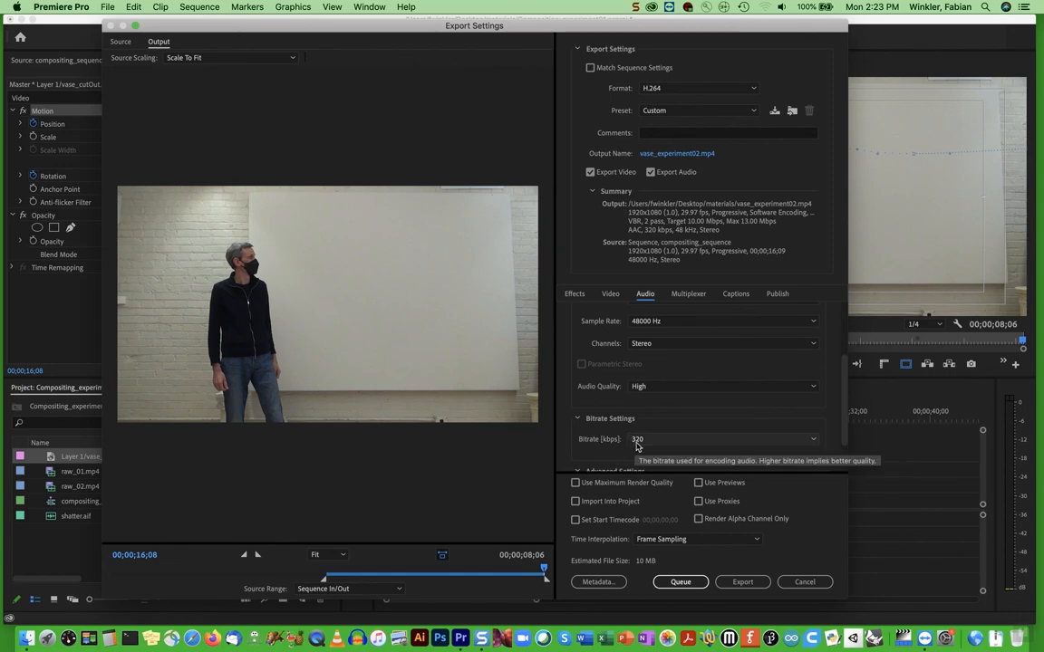
click(739, 582)
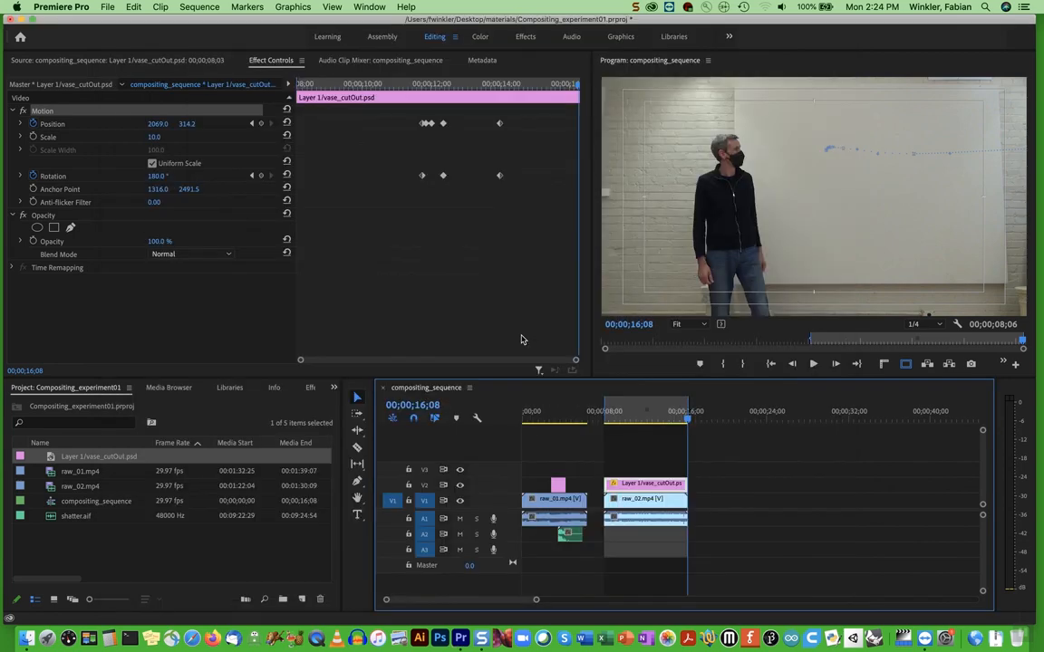
Switch to Finder and preview the exported vase_experiment02.mp4 in the materials folder
key(super+Tab)
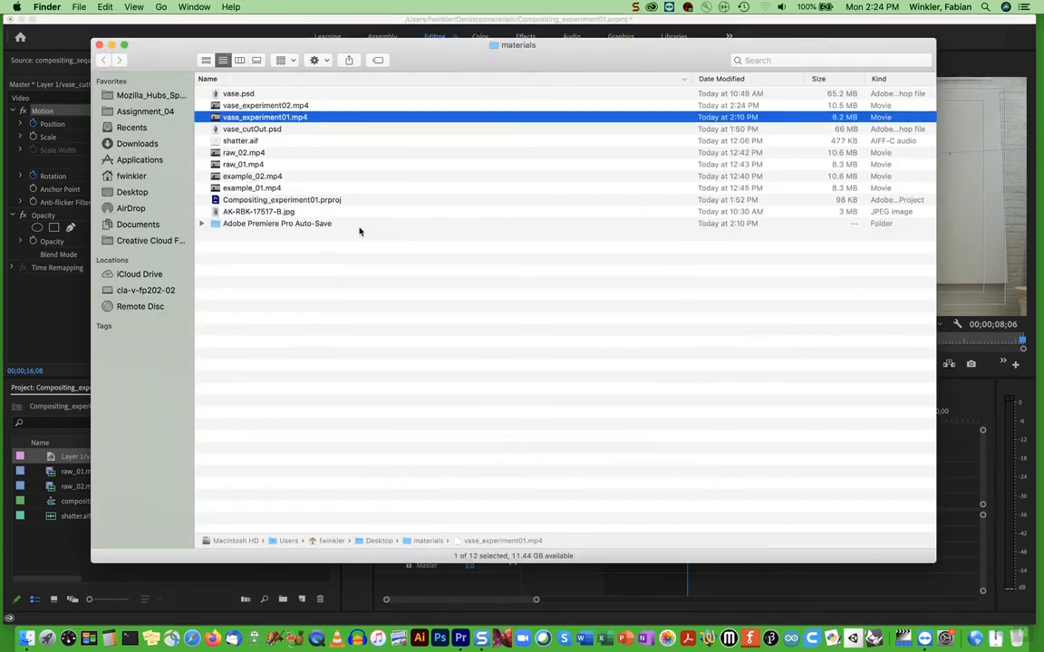
click(258, 106)
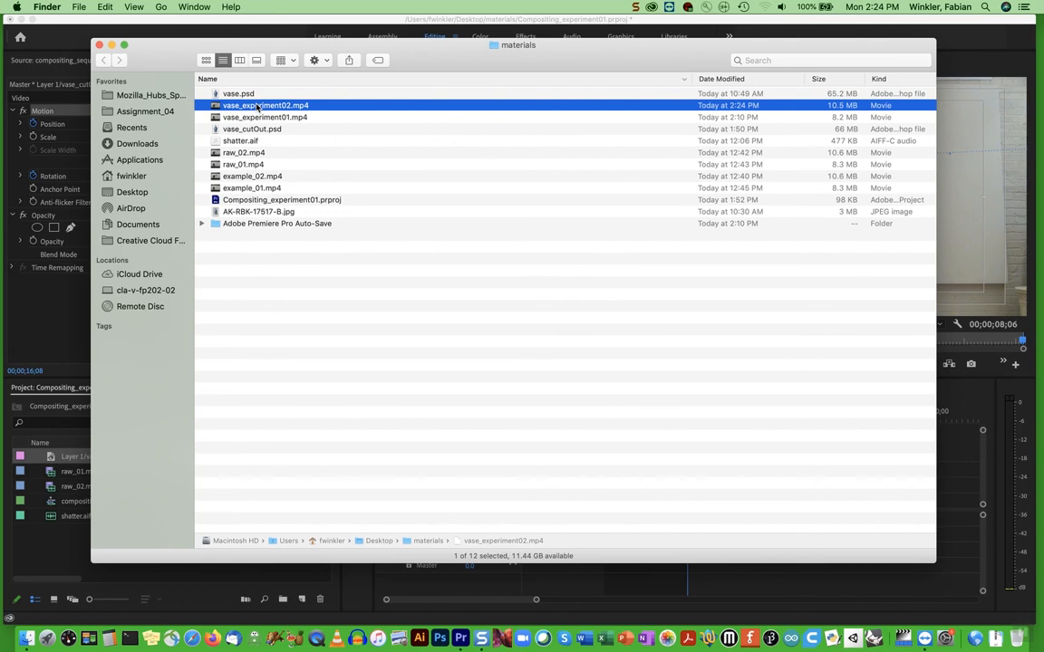
key(space)
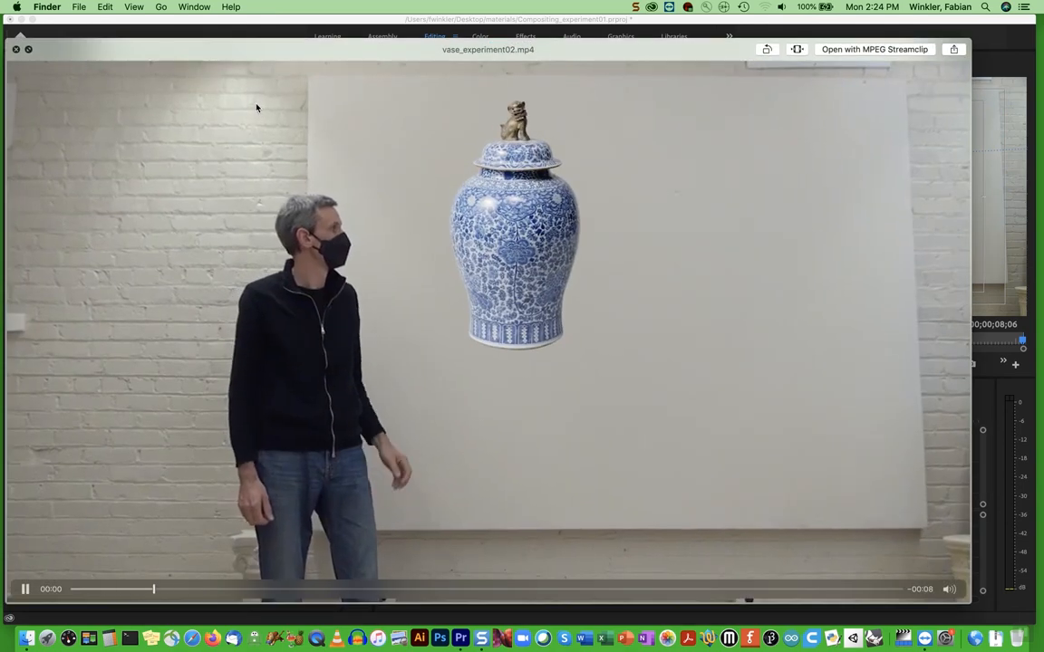